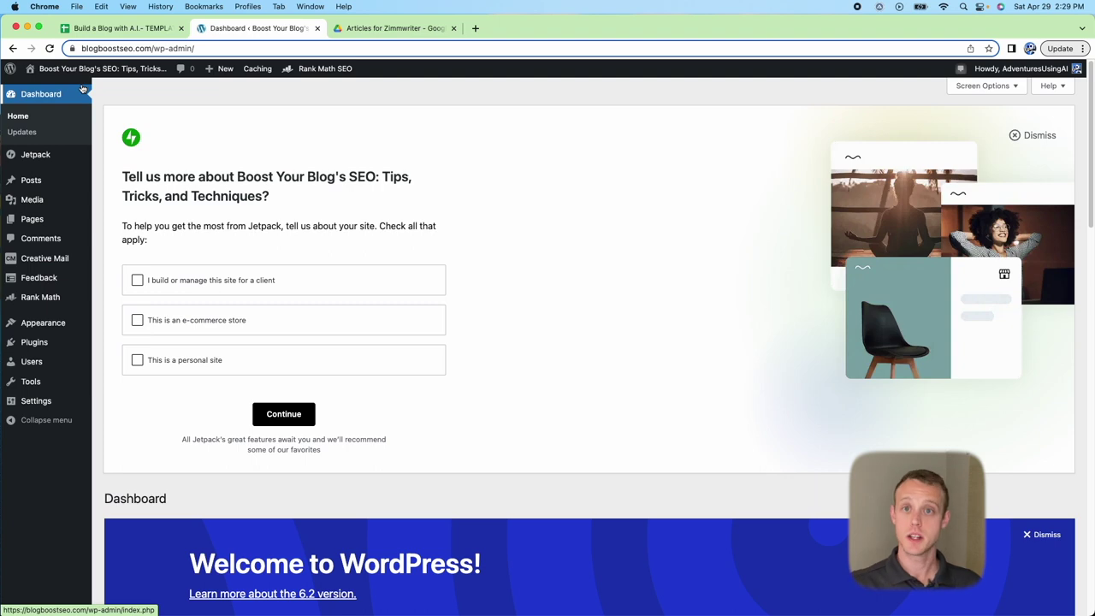
# Visit the blog's public site and return to the WordPress dashboard.
pyautogui.moveTo(69, 68)
pyautogui.click(51, 88)
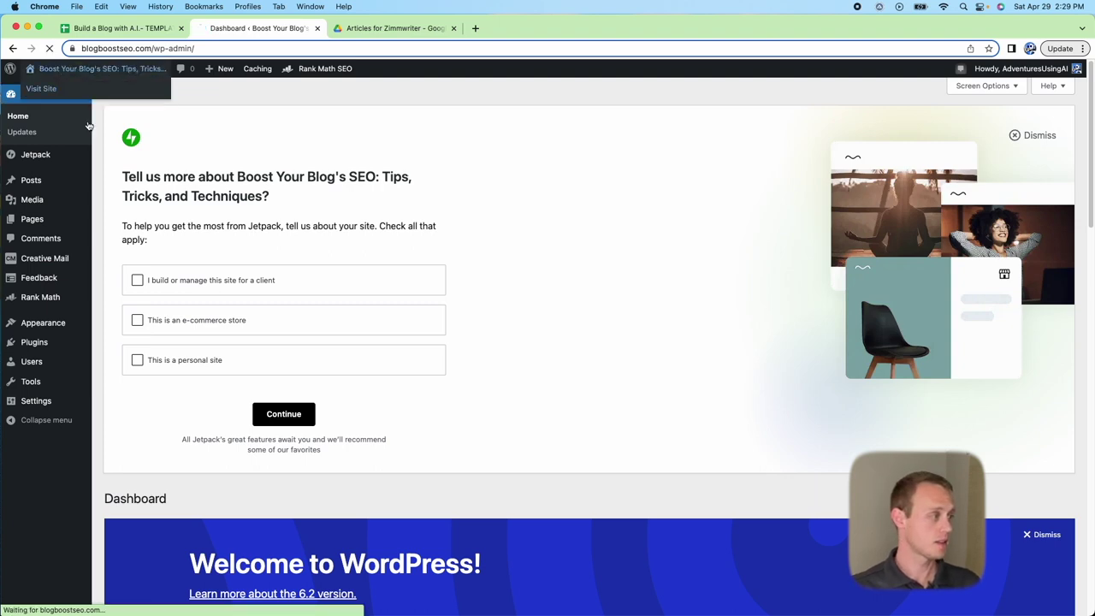
pyautogui.click(76, 74)
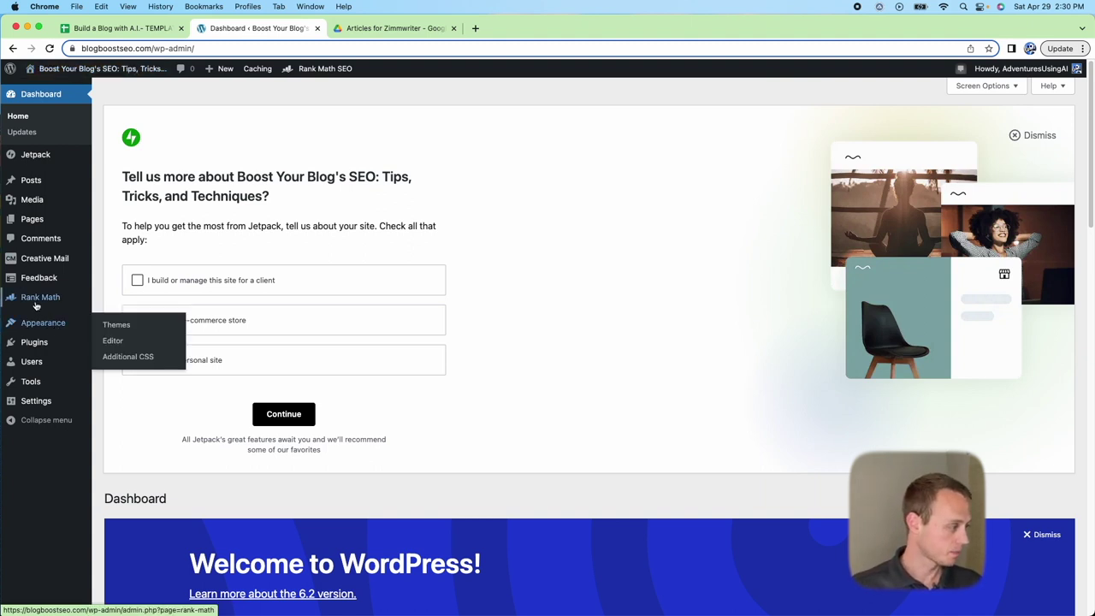
# Review the list of plugins installed on the WordPress site.
pyautogui.click(36, 342)
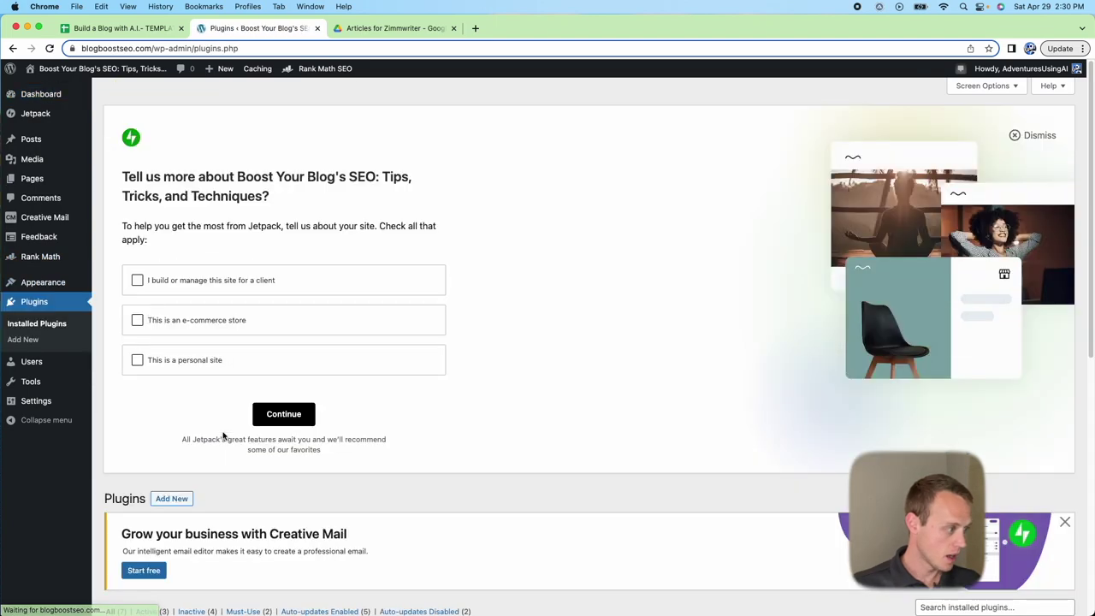
pyautogui.scroll(-4, 217, 438)
pyautogui.scroll(-5, 218, 445)
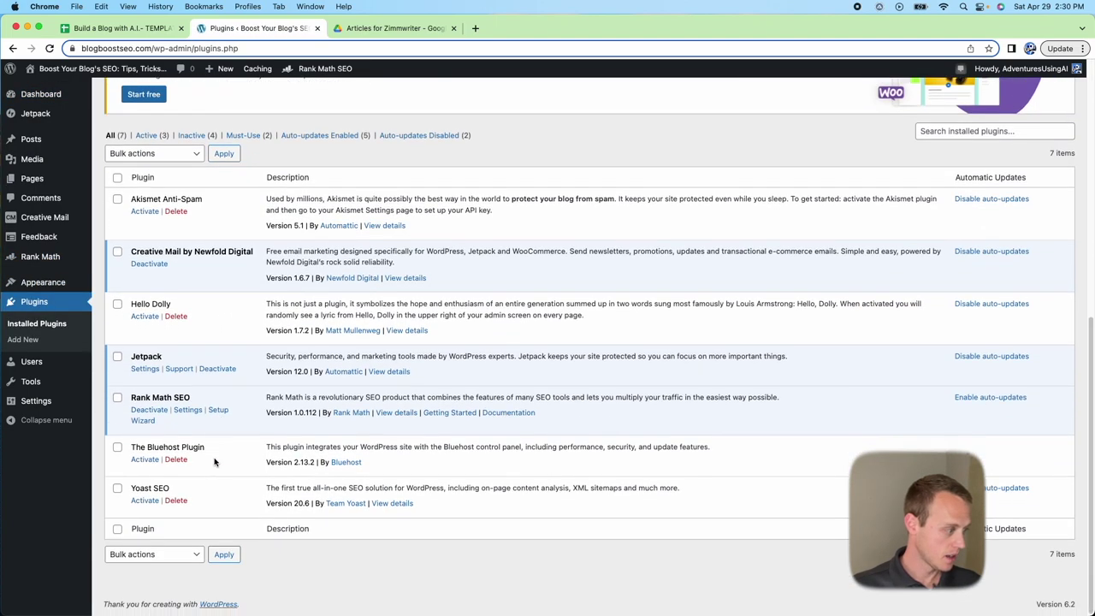
pyautogui.scroll(3, 214, 457)
pyautogui.scroll(8, 218, 449)
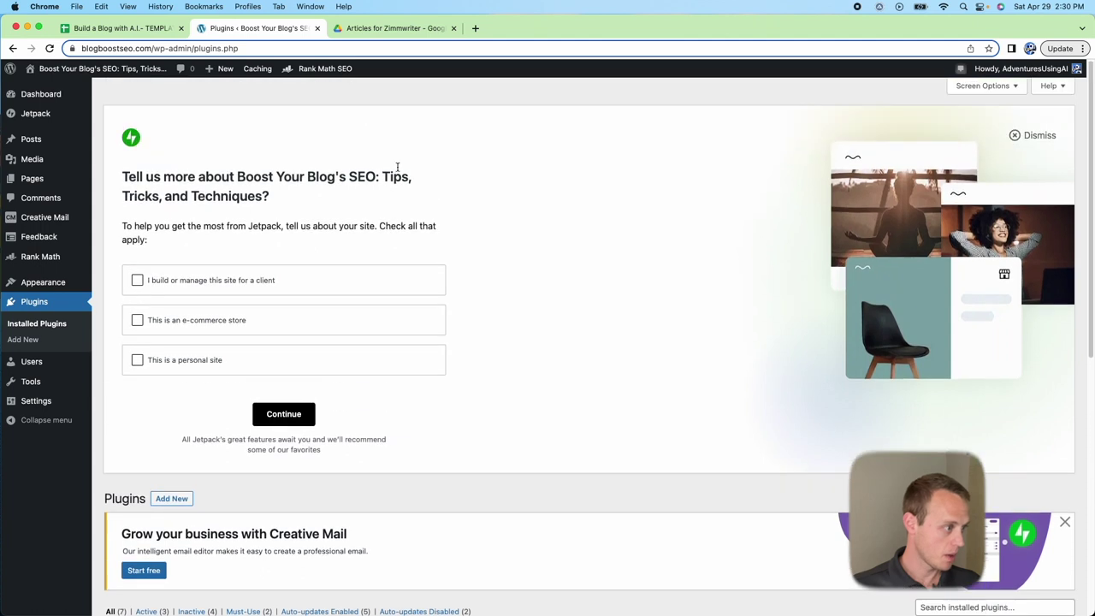
pyautogui.click(475, 29)
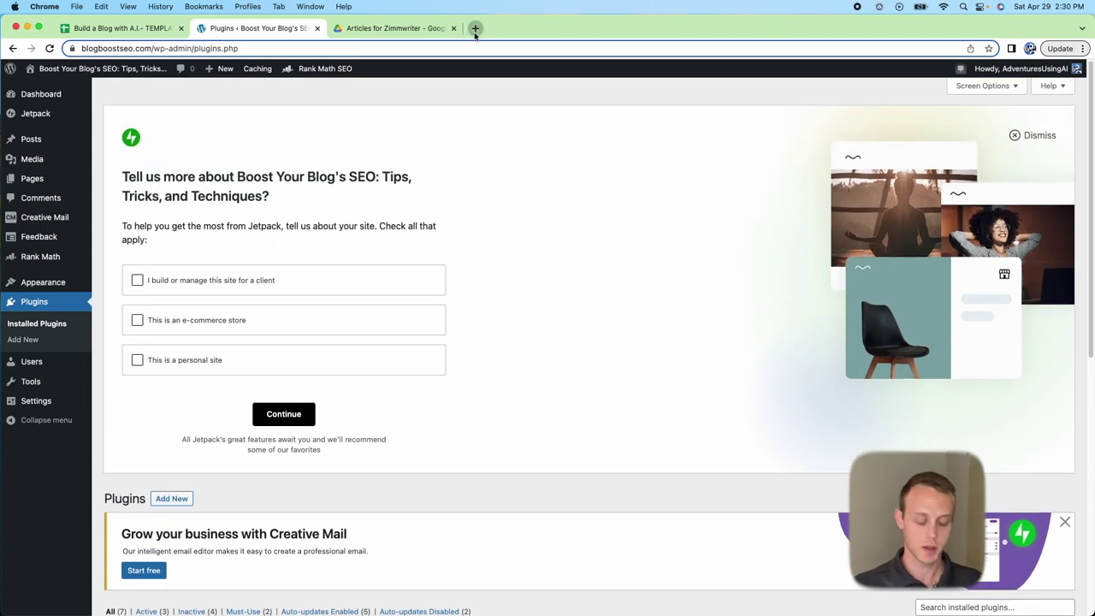
pyautogui.write('https://rebrand.ly/crocoblock-affiliate-link')
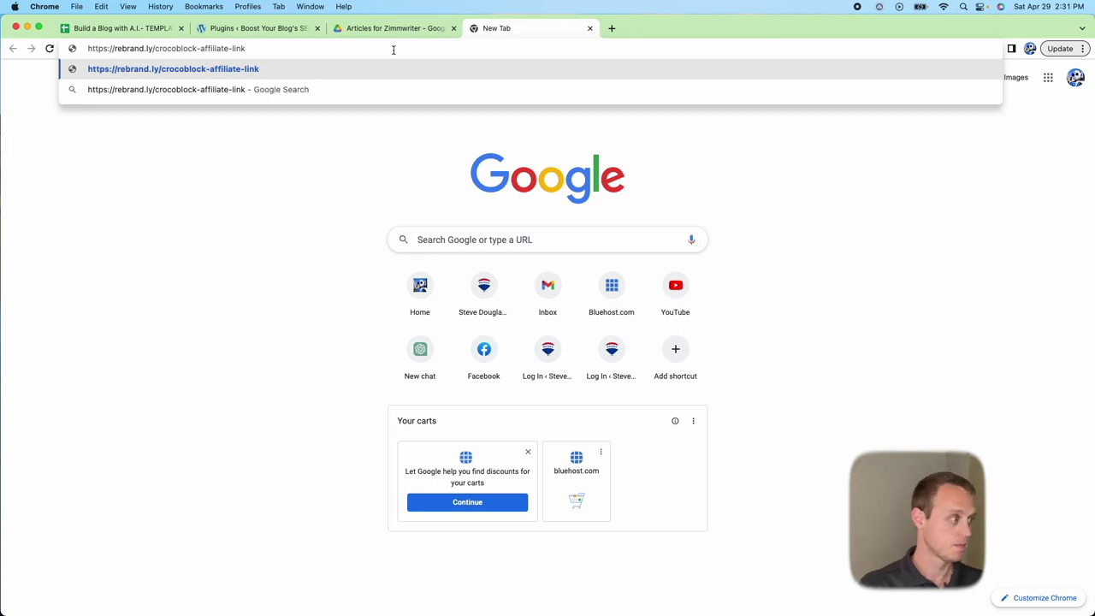
pyautogui.press('Return')
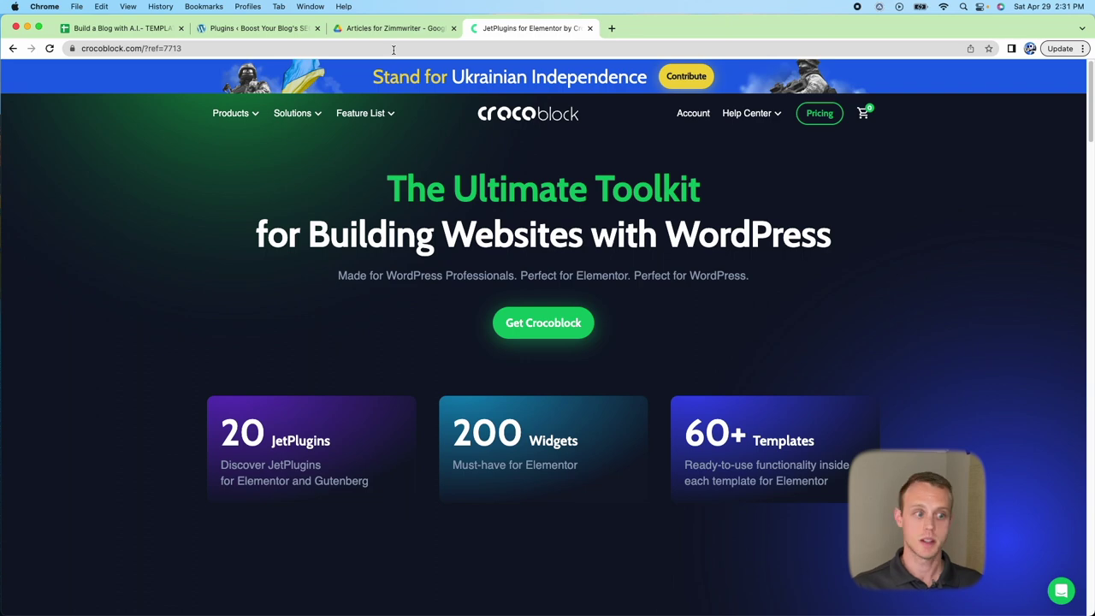
pyautogui.click(693, 114)
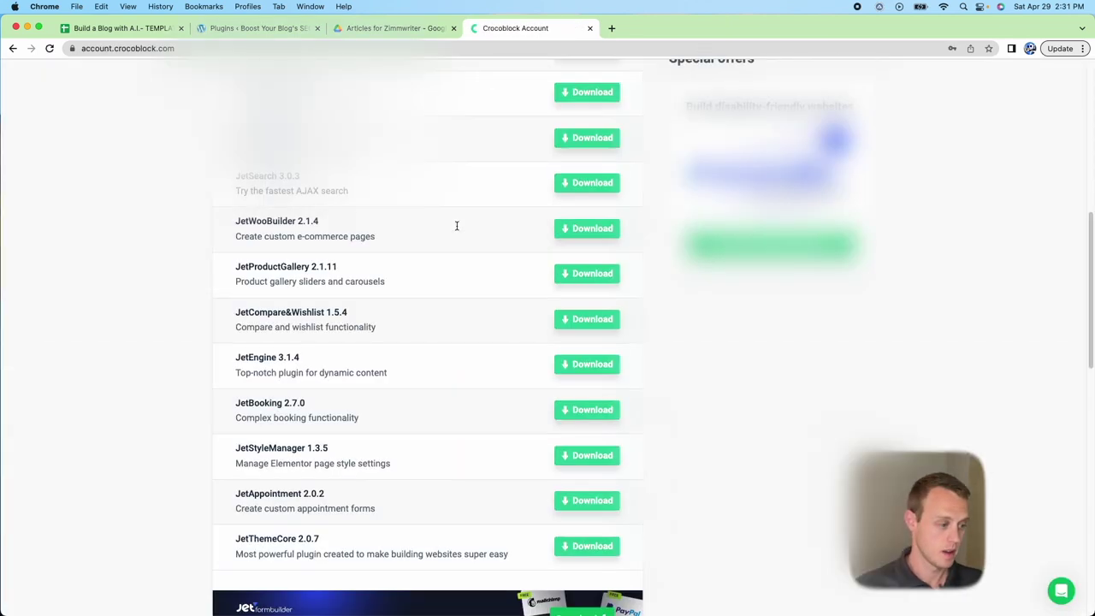
# Download the Crocoblock Wizard from the Installation section of the account's extras.
pyautogui.scroll(10, 457, 227)
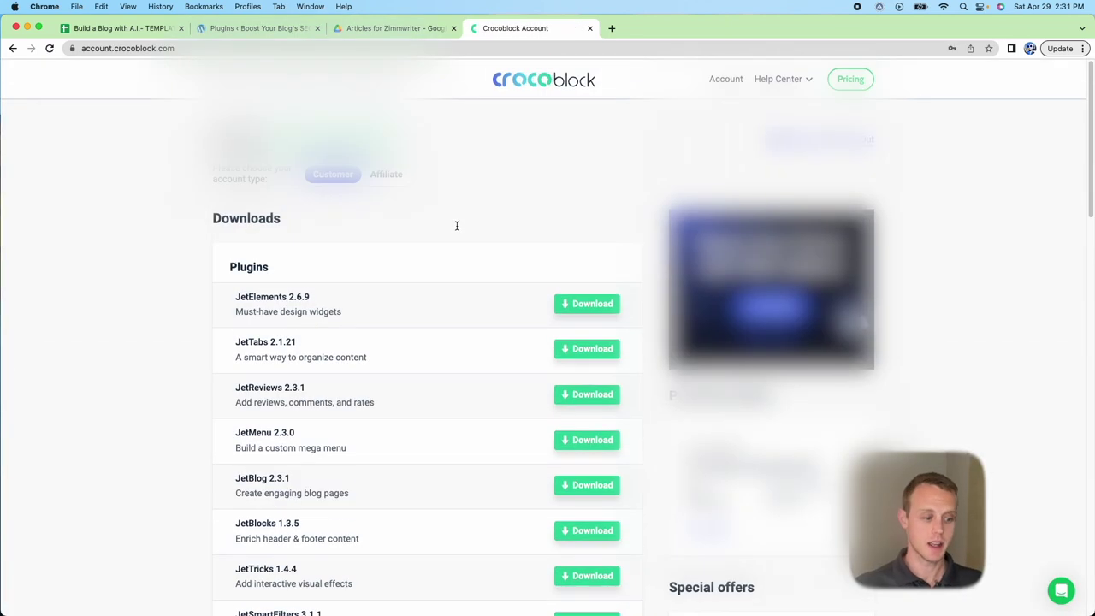
pyautogui.scroll(-20, 457, 229)
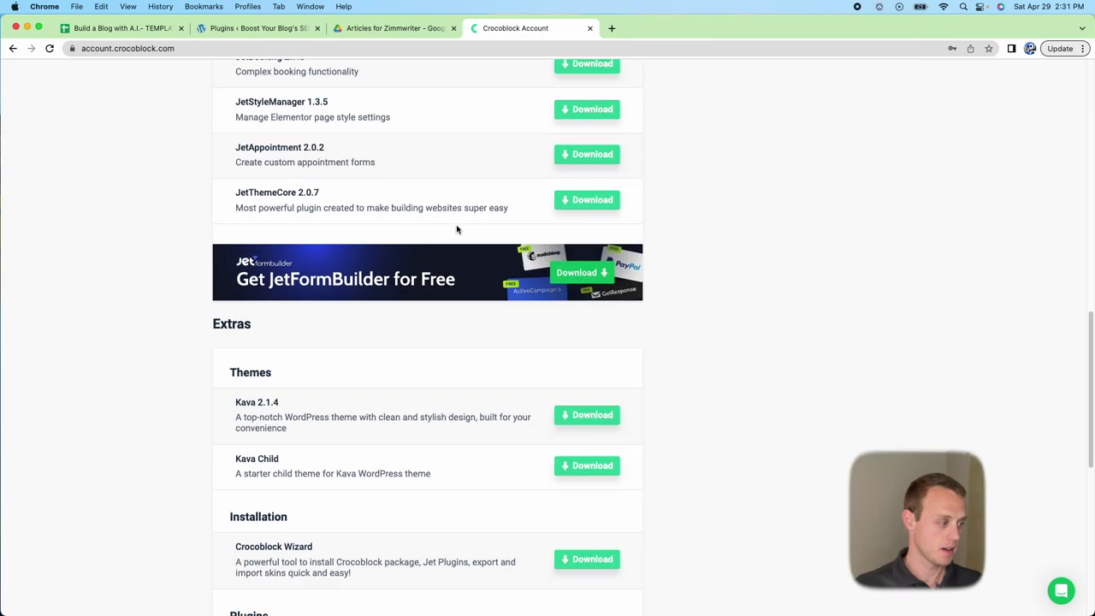
pyautogui.scroll(-5, 456, 230)
pyautogui.scroll(2, 547, 205)
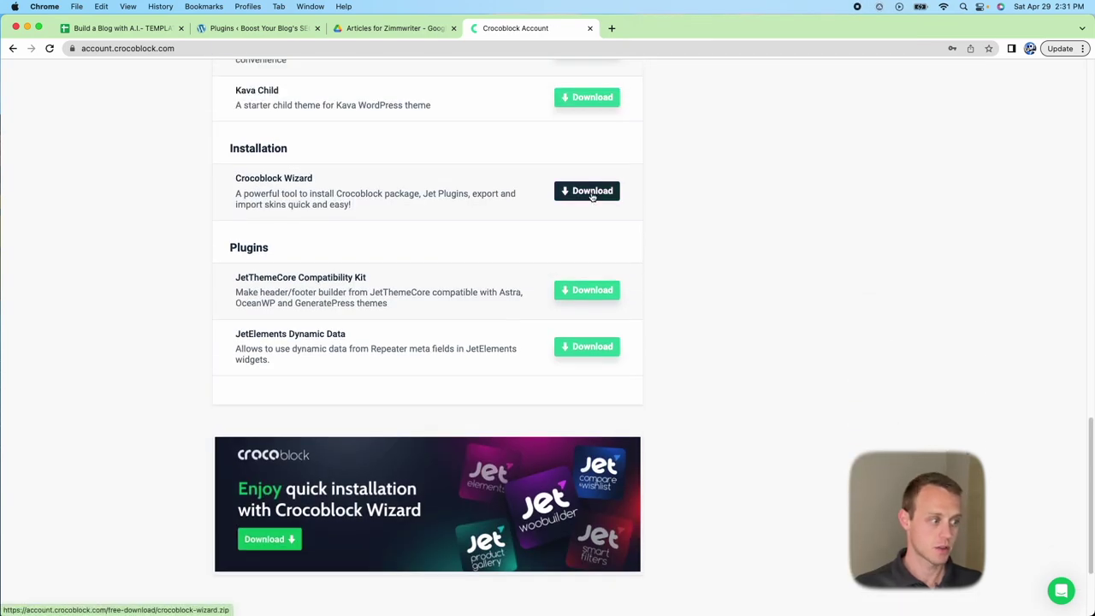
pyautogui.click(591, 195)
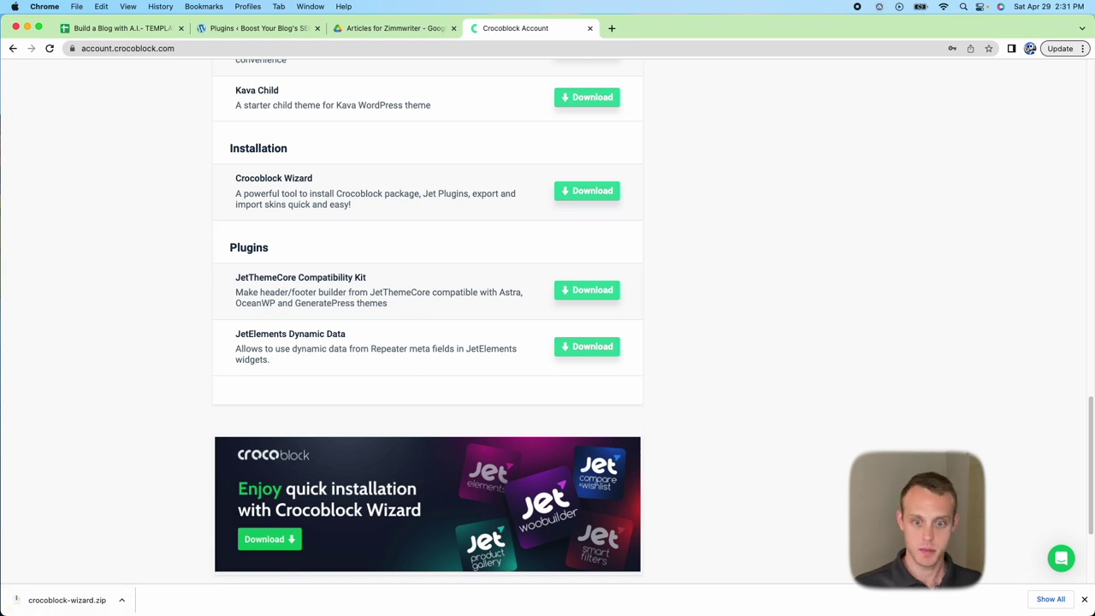
# Switch back to WordPress, upload crocoblock-wizard.zip as a new plugin, then install and activate it.
pyautogui.press('super+2')
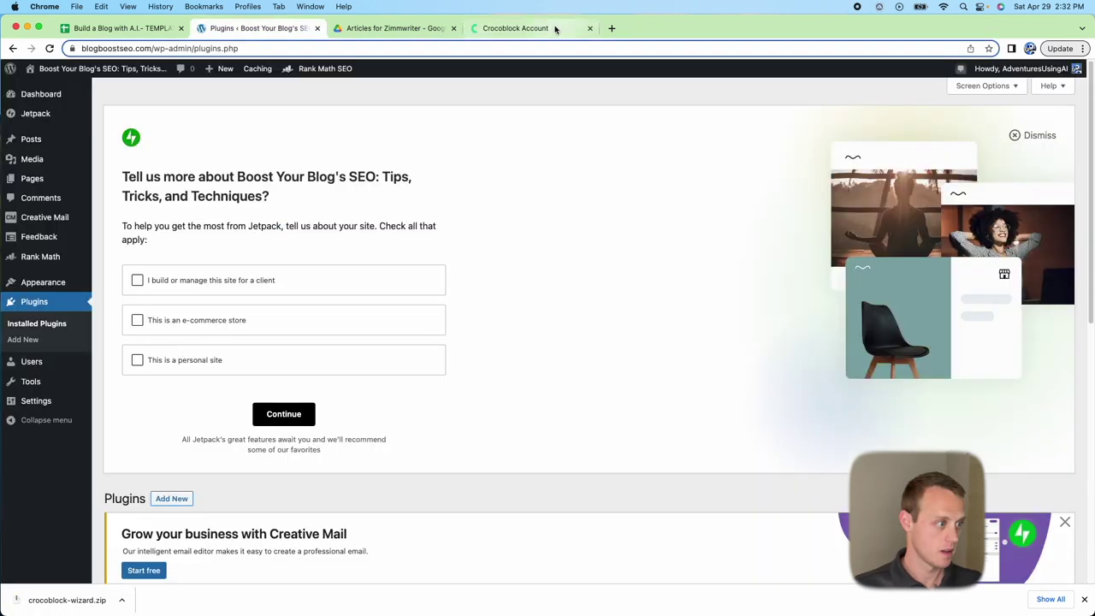
pyautogui.click(168, 505)
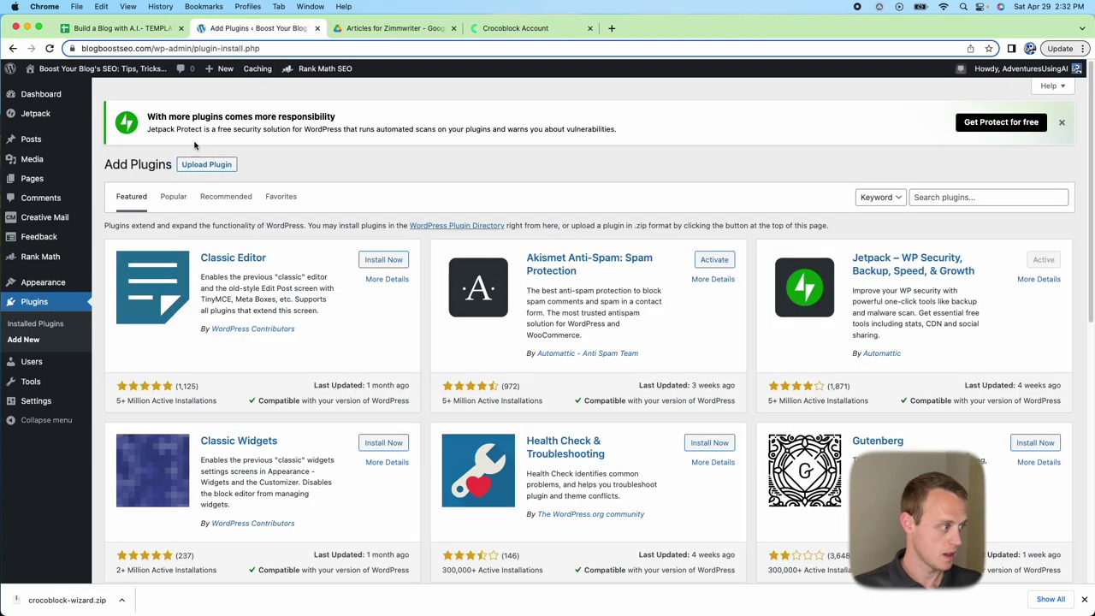
pyautogui.click(193, 167)
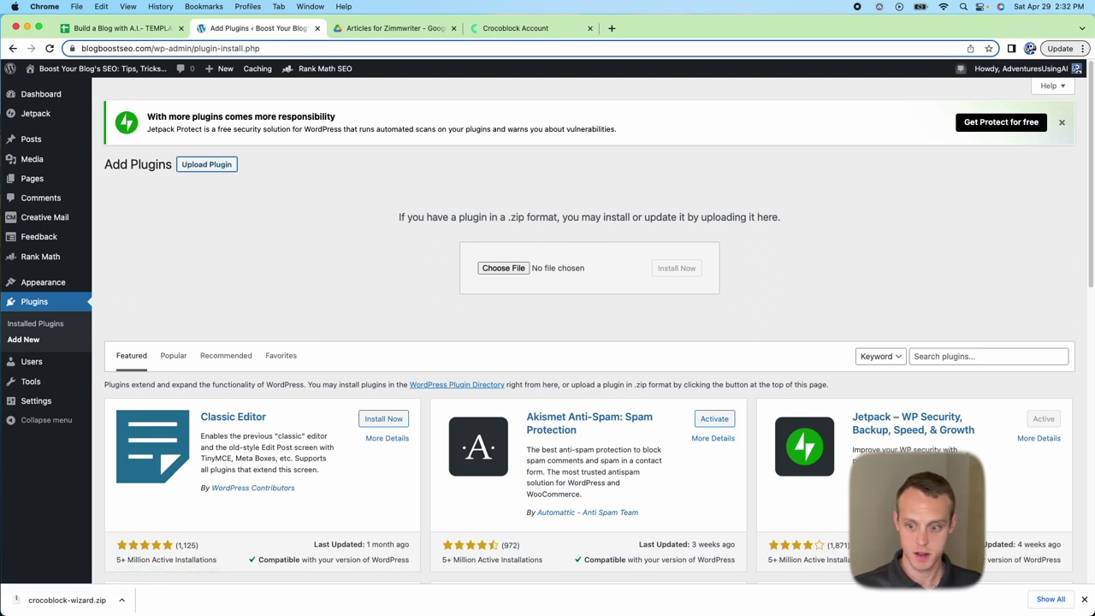
pyautogui.moveTo(954, 231); pyautogui.dragTo(505, 269)
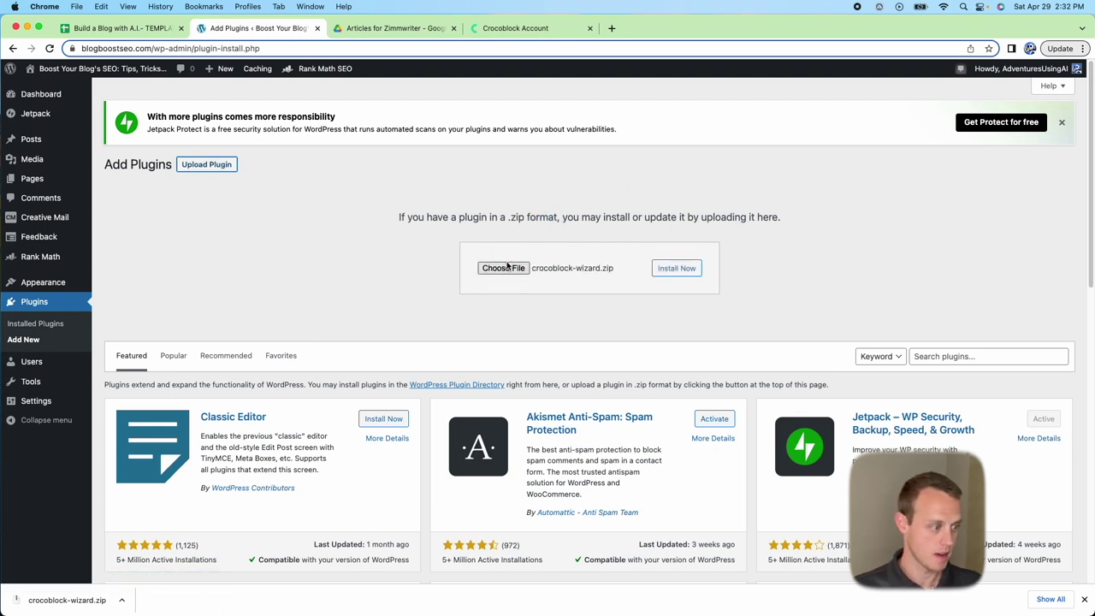
pyautogui.click(675, 268)
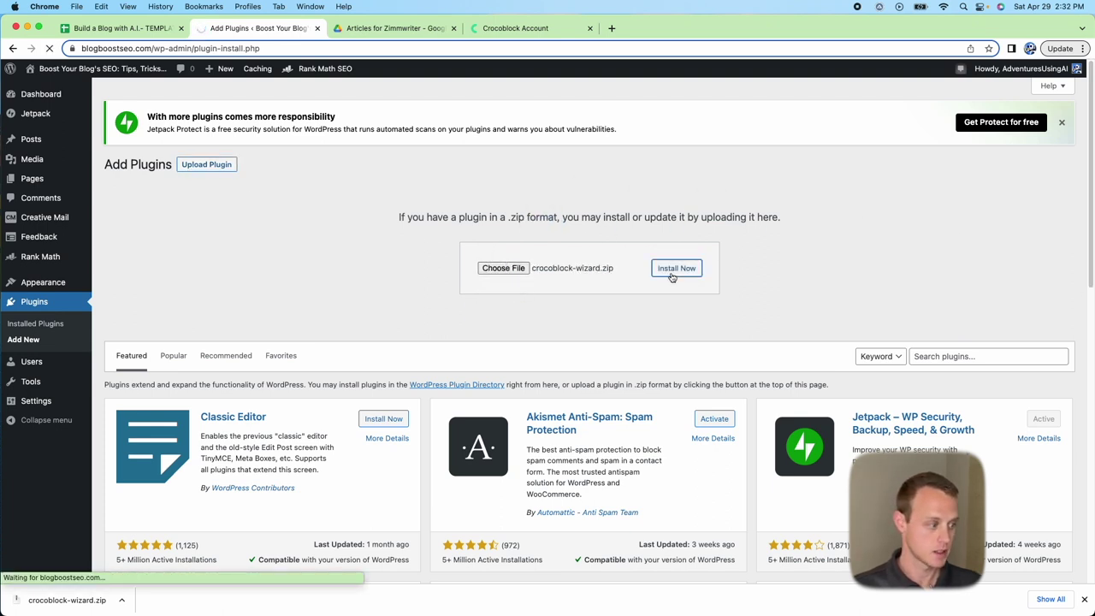
pyautogui.click(1083, 599)
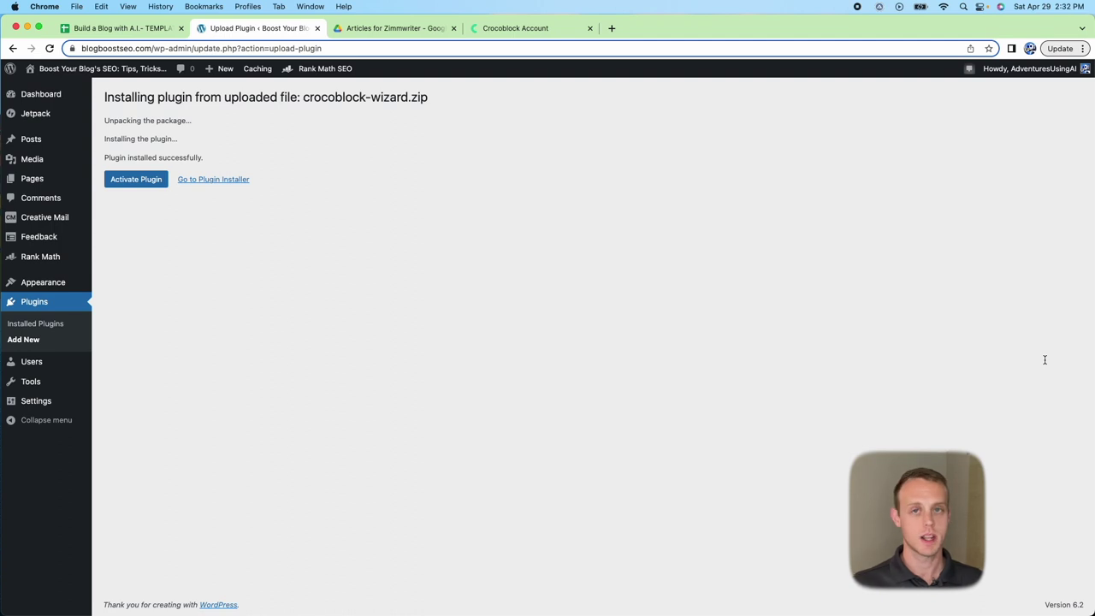
pyautogui.click(143, 180)
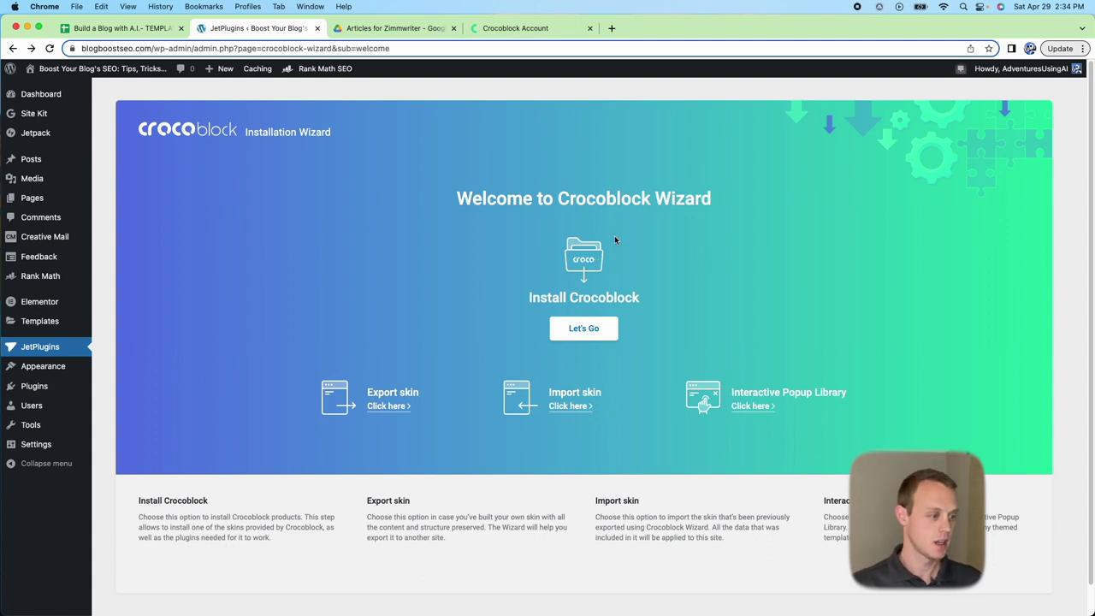
# Start the Crocoblock installation and enter the license key from the Crocoblock account page.
pyautogui.click(585, 329)
pyautogui.click(524, 368)
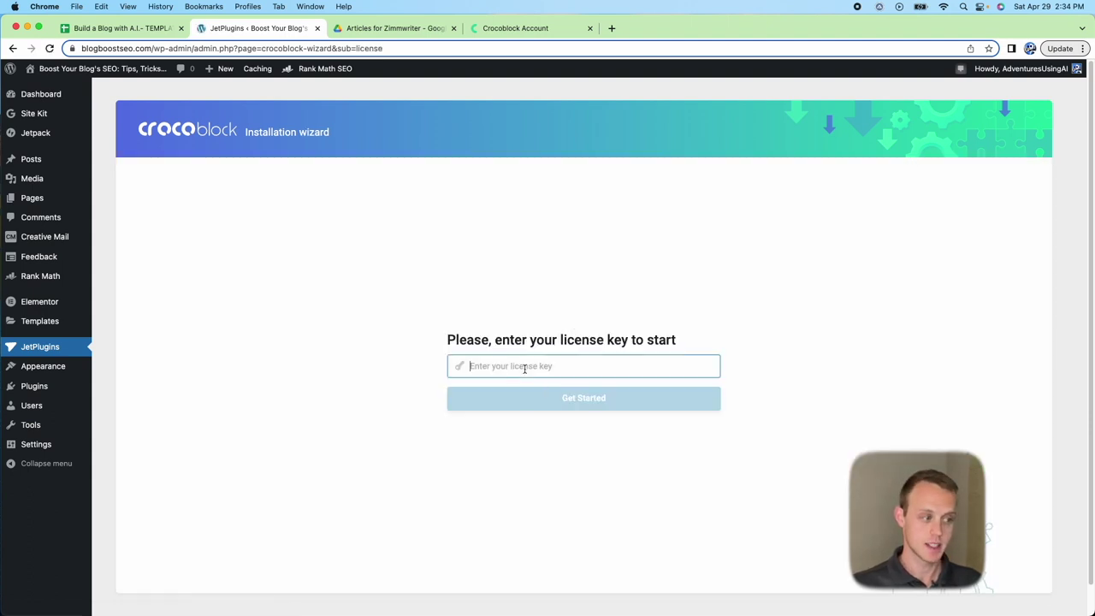
pyautogui.click(530, 31)
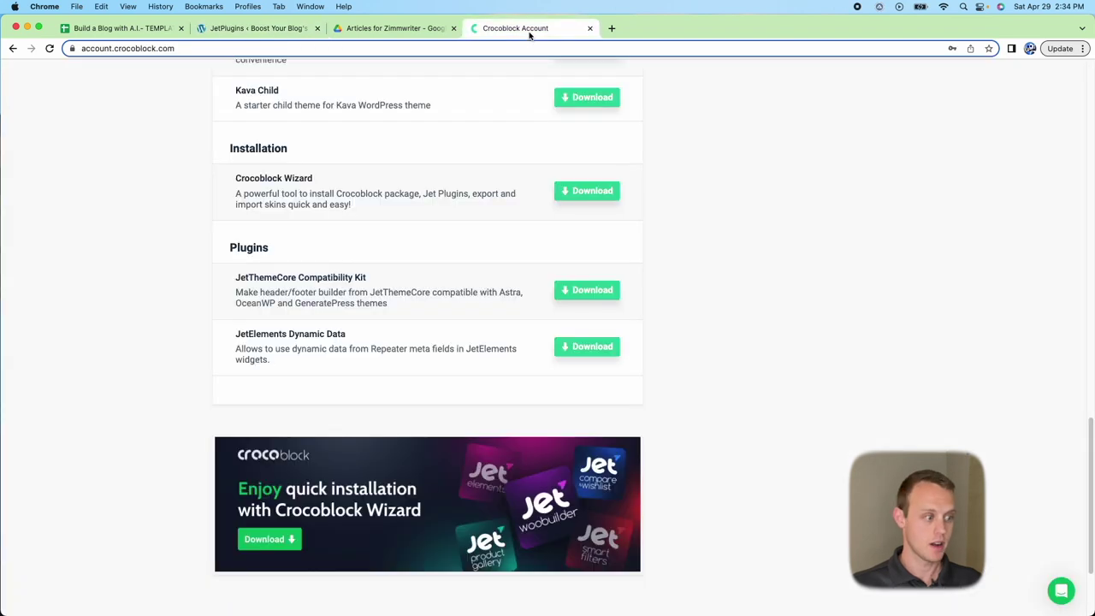
pyautogui.scroll(2, 746, 431)
pyautogui.scroll(10, 745, 432)
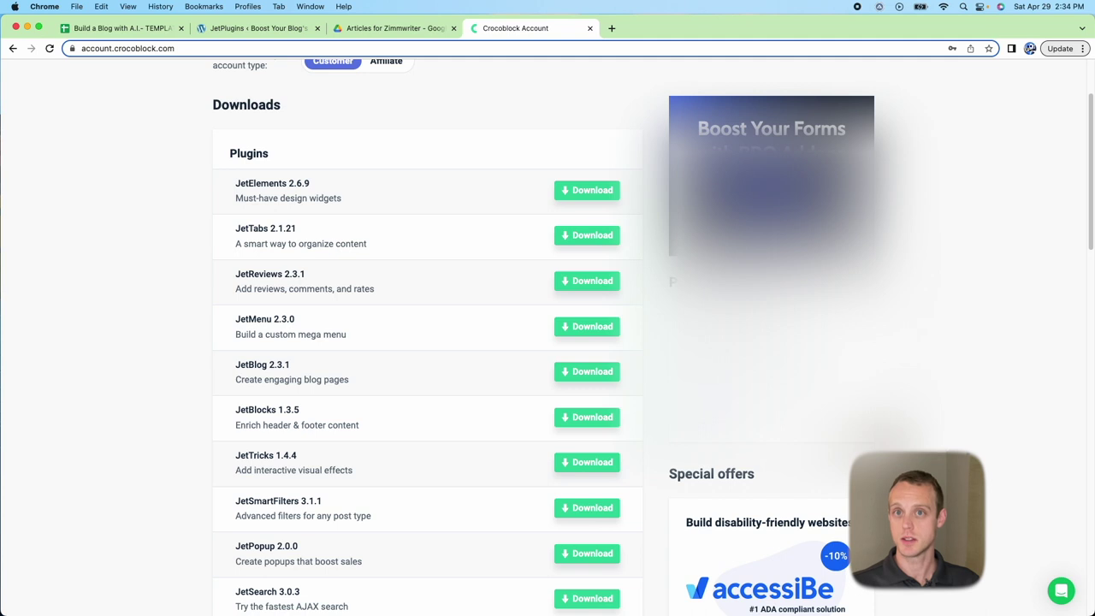
pyautogui.press('super+w')
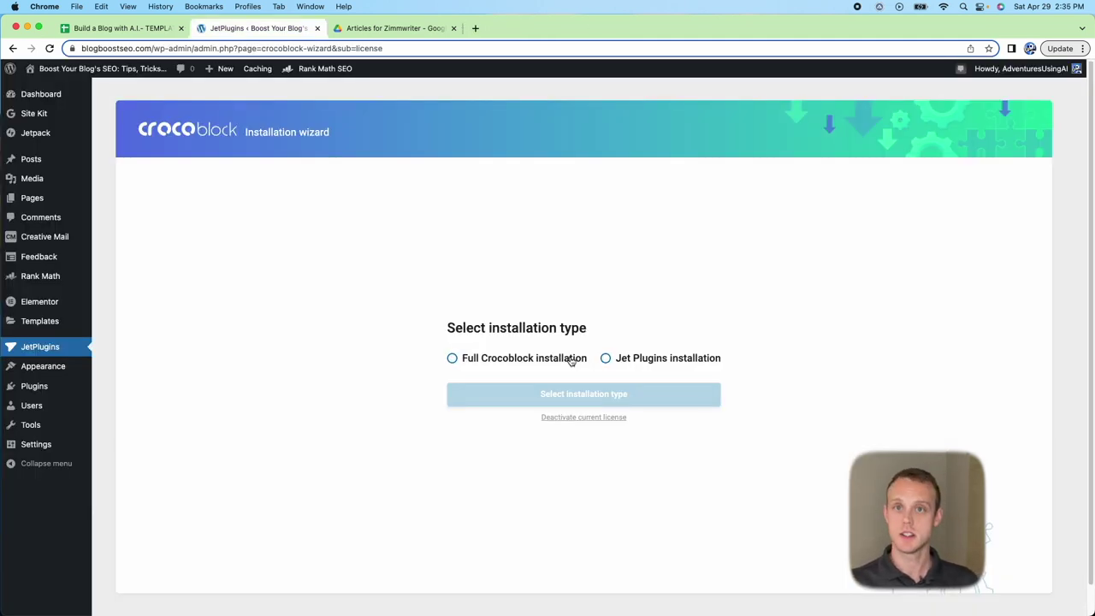
# Choose the full Crocoblock installation, continue with the current theme, and look over the dynamic templates.
pyautogui.click(571, 360)
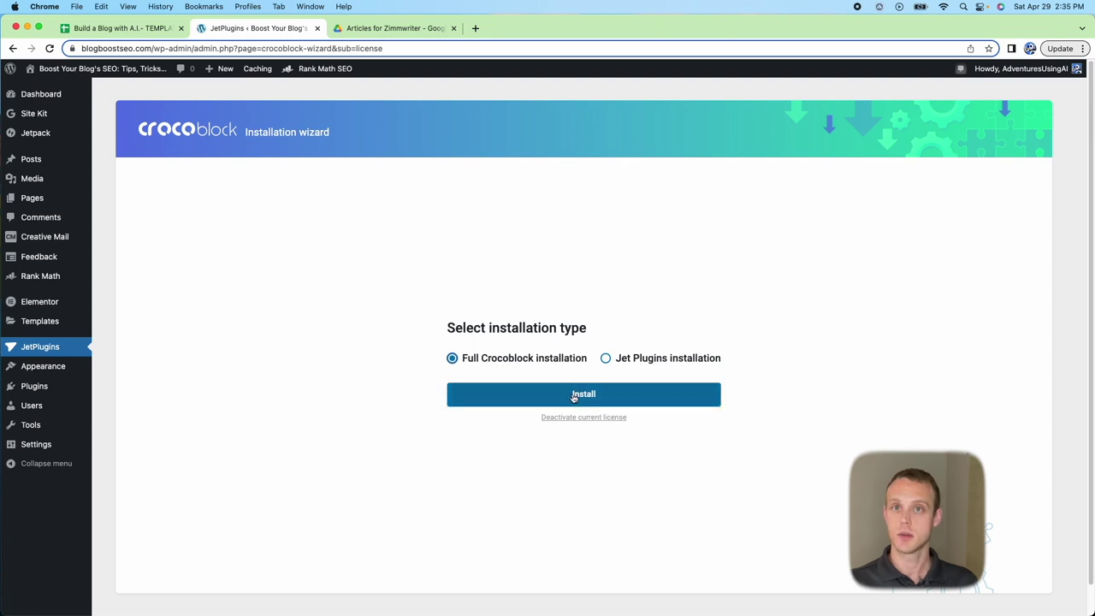
pyautogui.click(573, 395)
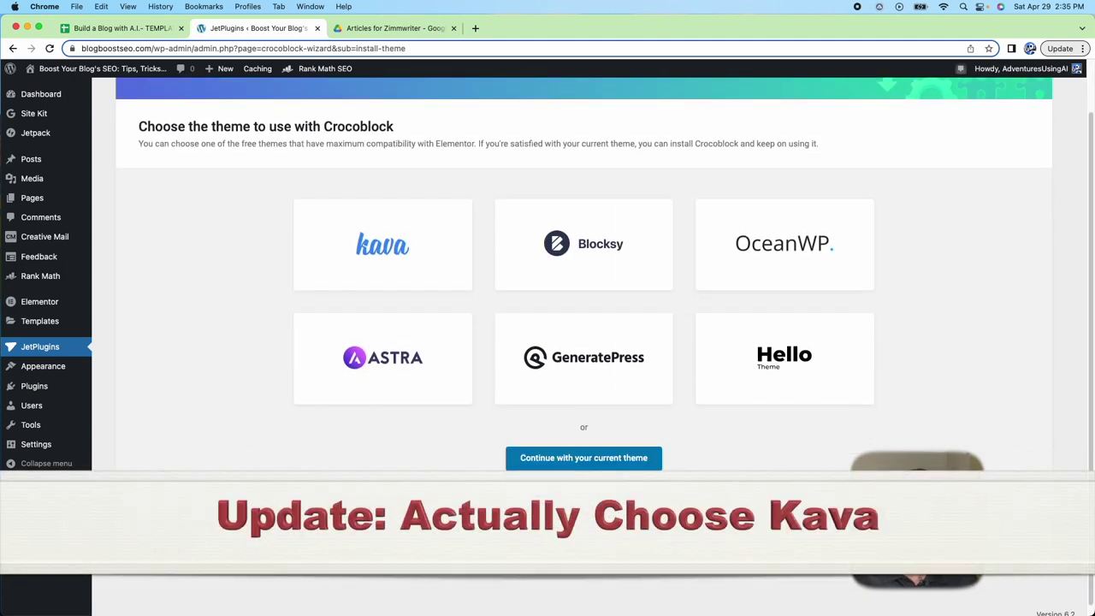
pyautogui.scroll(-2, 570, 462)
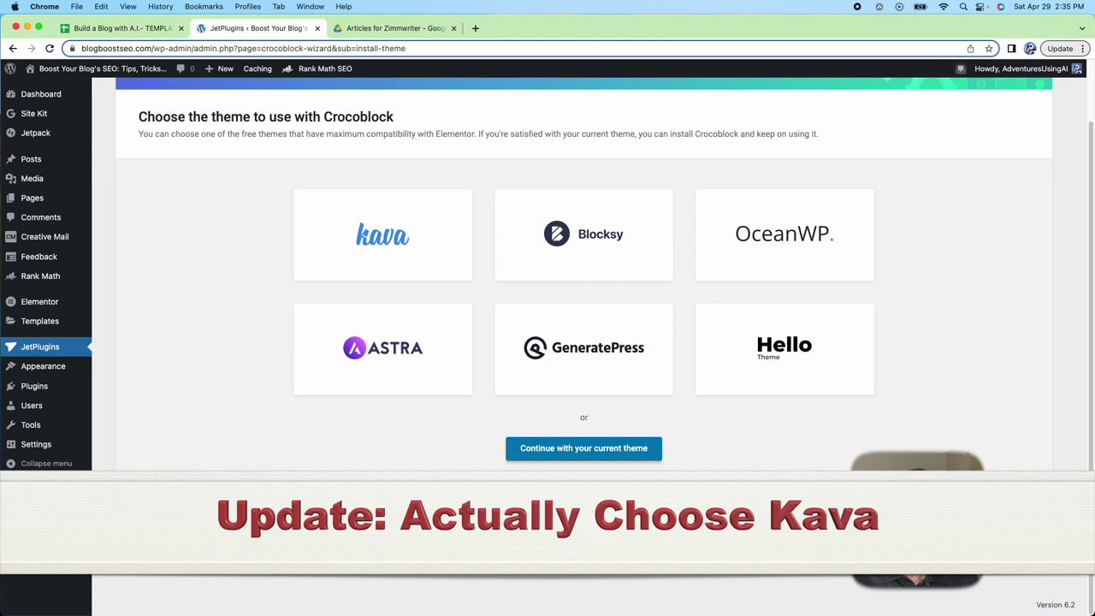
pyautogui.click(602, 450)
pyautogui.scroll(-5, 601, 450)
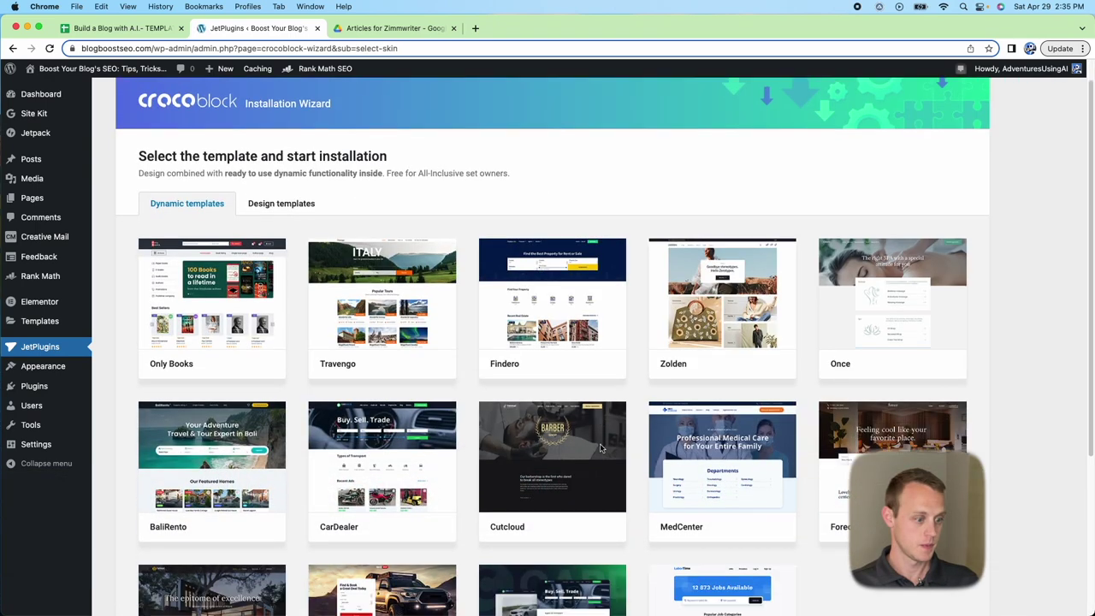
pyautogui.scroll(5, 278, 512)
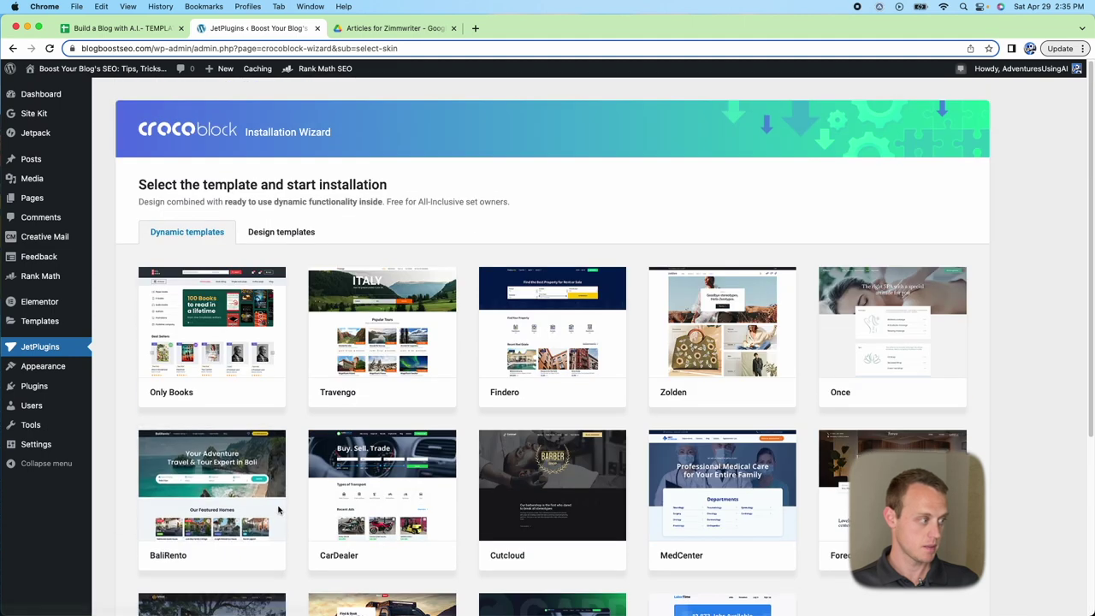
# Reopen the Crocoblock Wizard's welcome page from the installed plugins list.
pyautogui.click(36, 386)
pyautogui.scroll(-5, 298, 452)
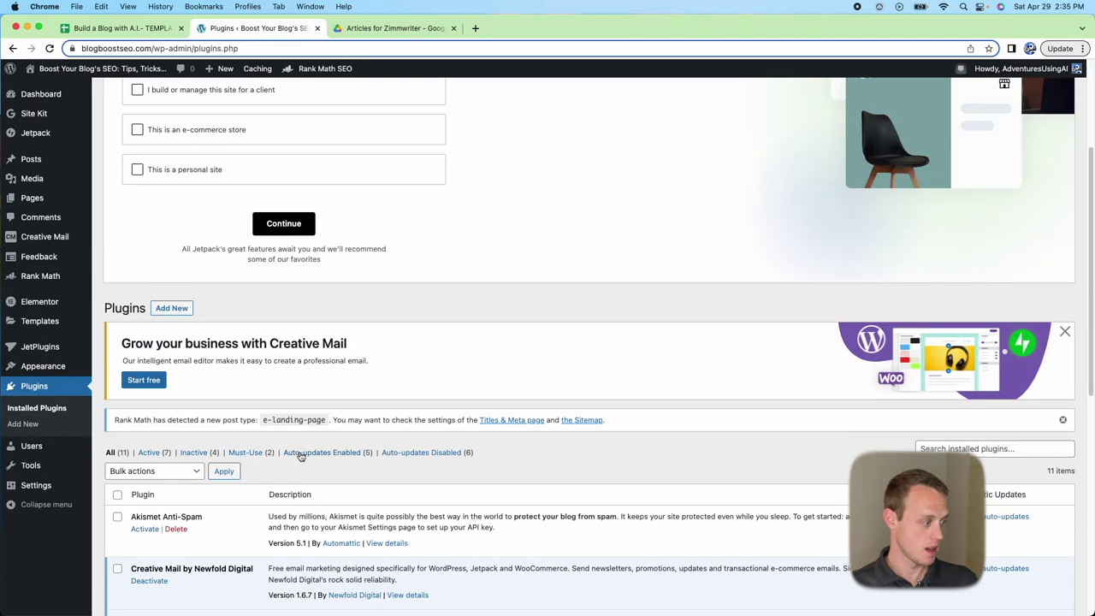
pyautogui.click(146, 554)
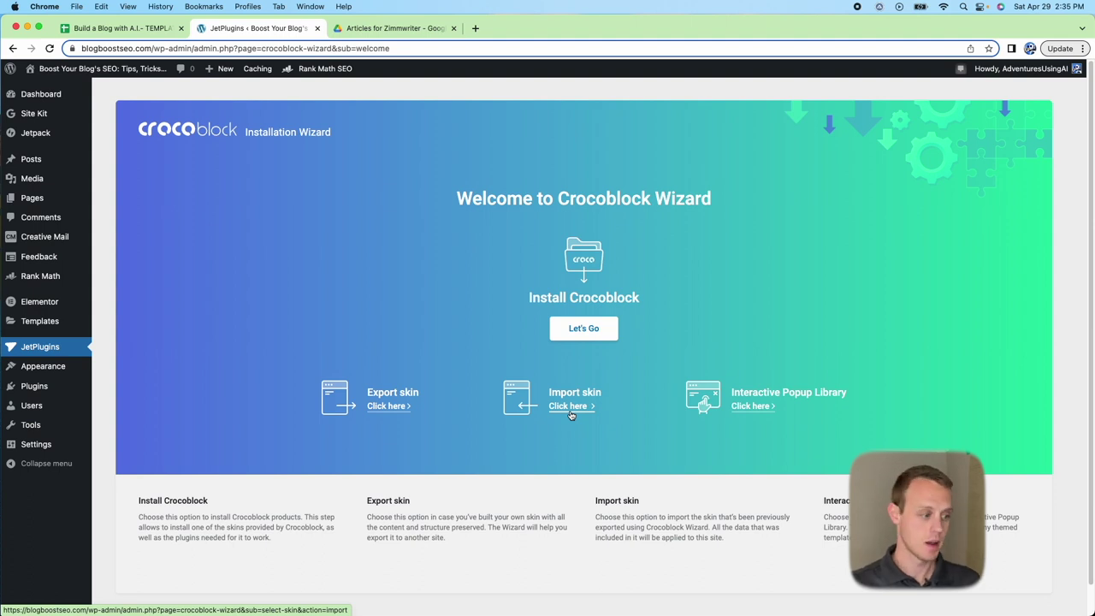
# Upload website-template.zip from the Demo Website folder as the skin to import.
pyautogui.click(571, 406)
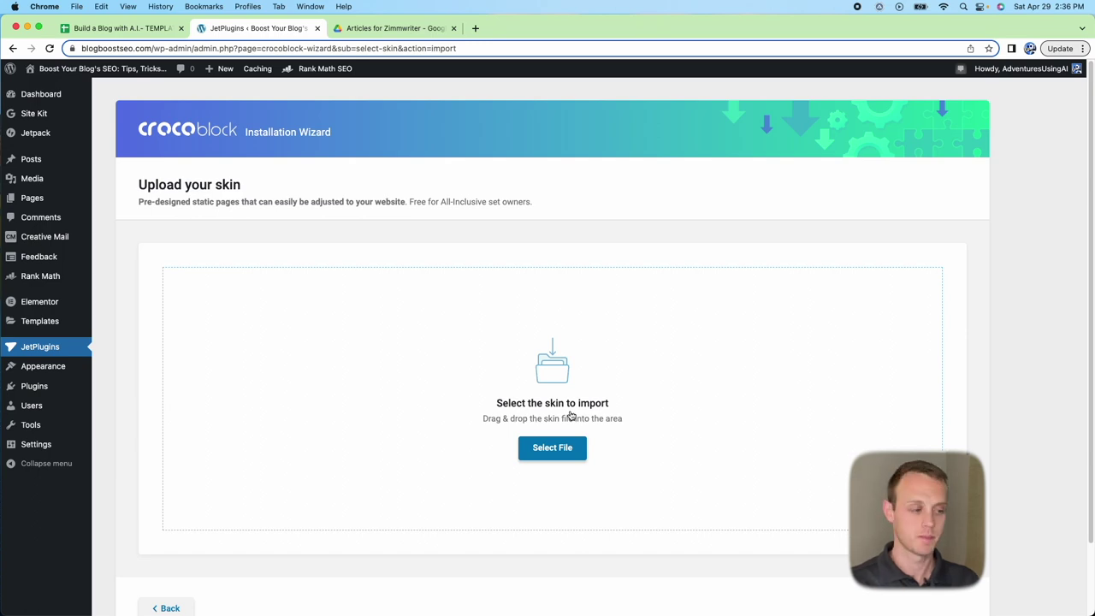
pyautogui.click(569, 448)
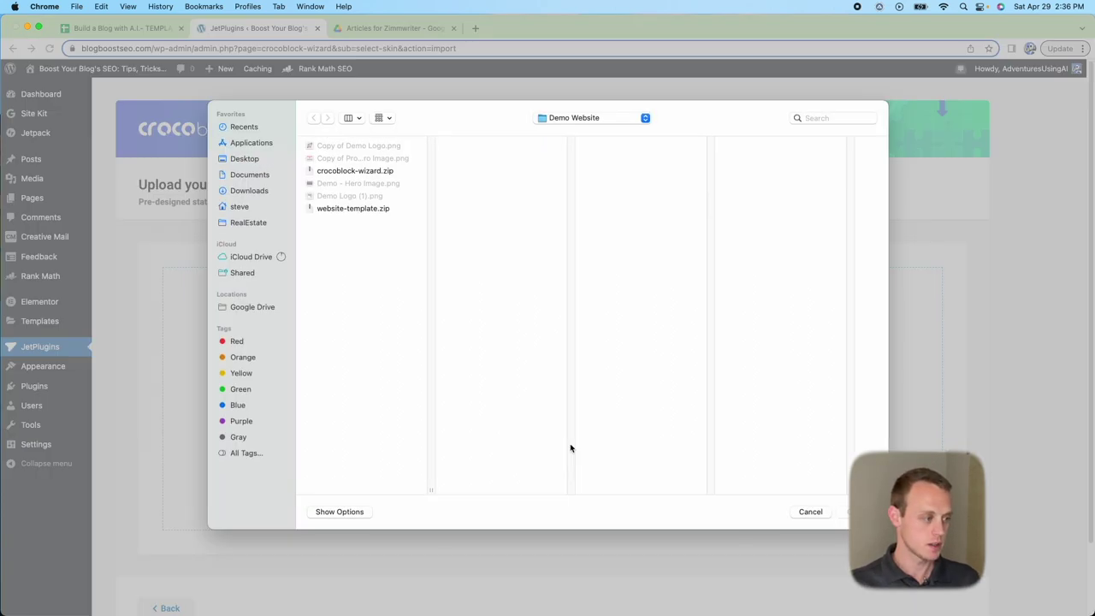
pyautogui.click(357, 212)
pyautogui.click(844, 511)
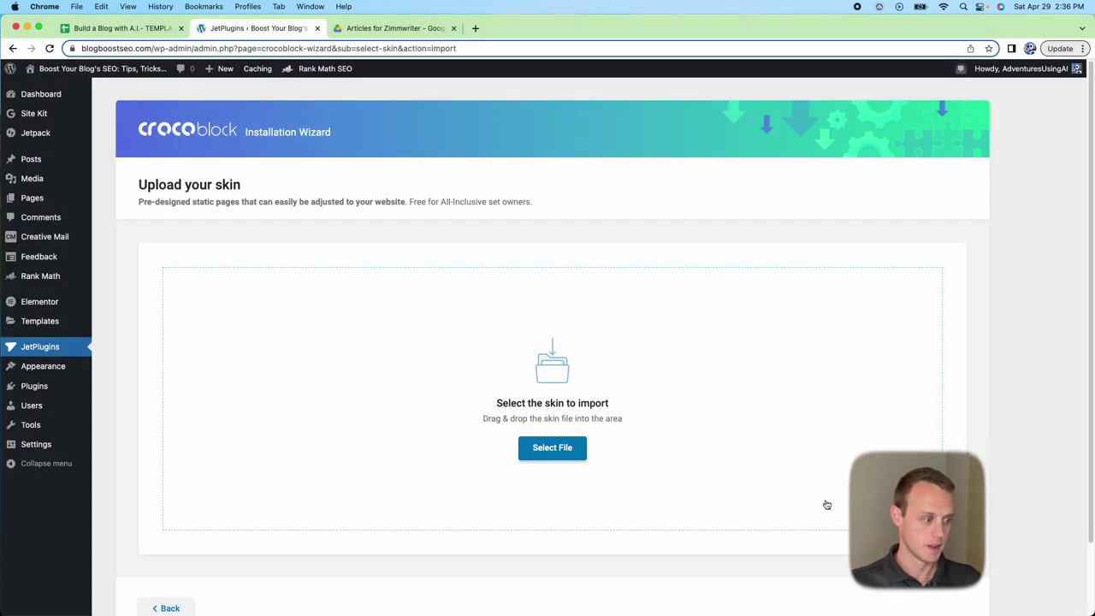
pyautogui.scroll(-1, 538, 478)
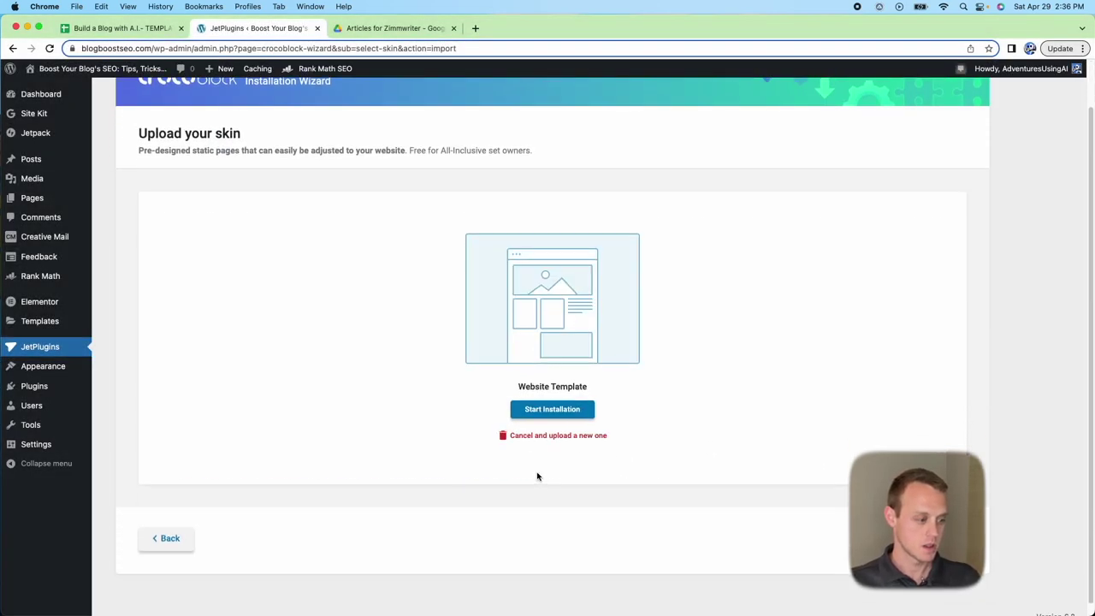
# Install the Website Template skin with all required plugins, and append its demo content to the existing content.
pyautogui.click(557, 414)
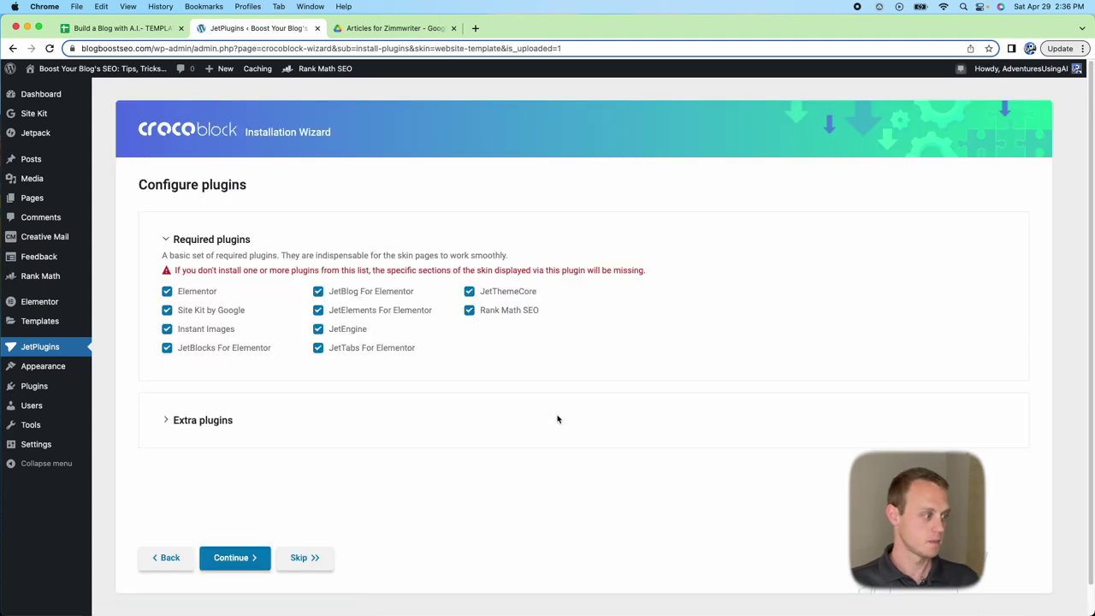
pyautogui.click(253, 558)
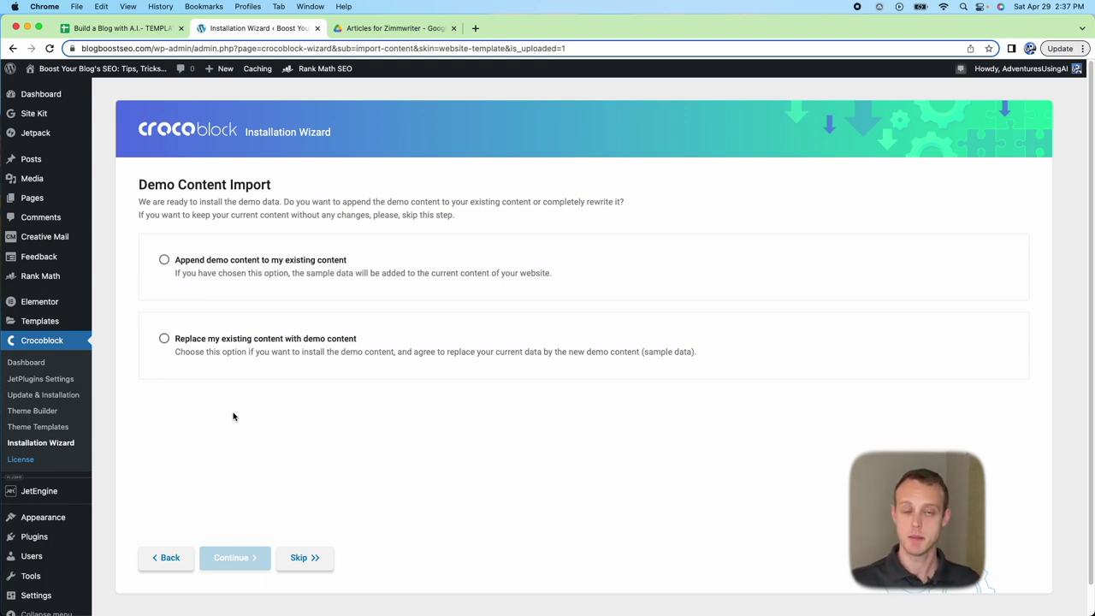
pyautogui.click(181, 276)
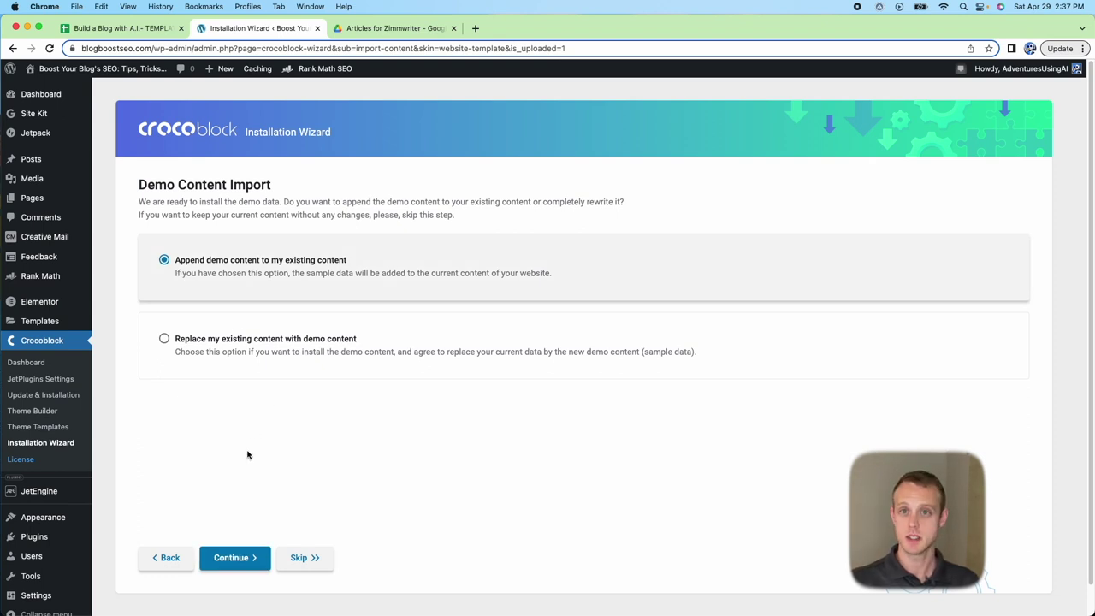
pyautogui.click(229, 561)
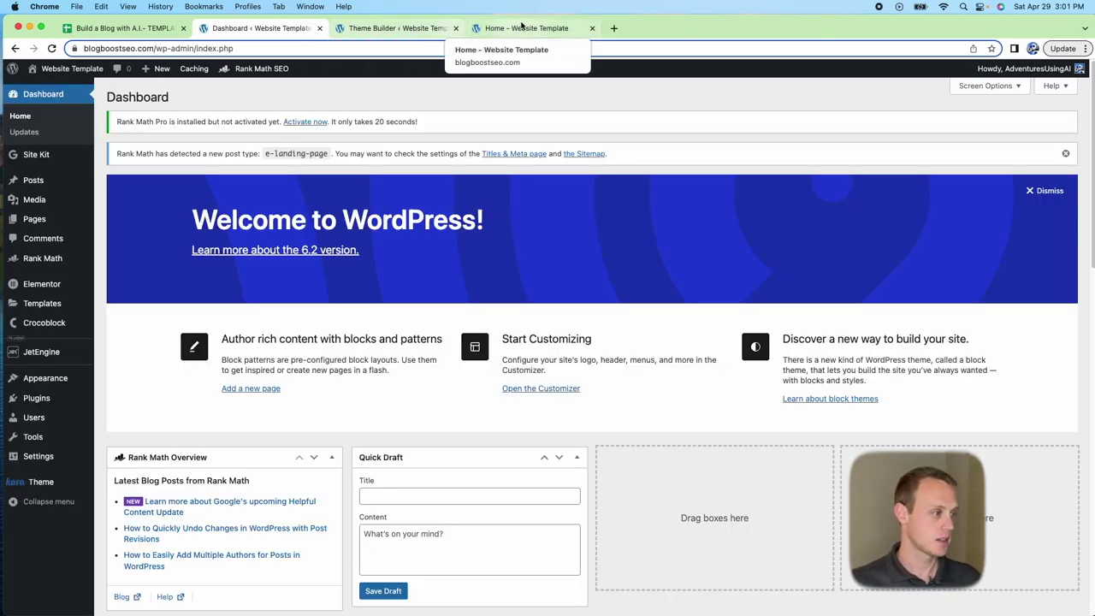
# Look over the imported home page, including its recent posts and category sections.
pyautogui.click(522, 32)
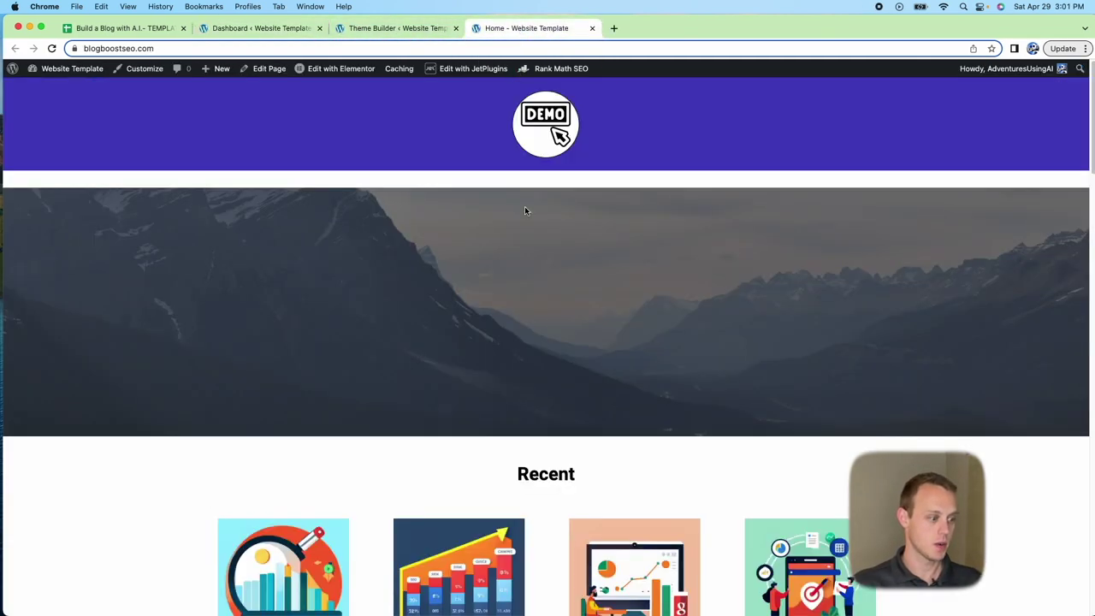
pyautogui.scroll(-3, 513, 411)
pyautogui.scroll(-10, 496, 389)
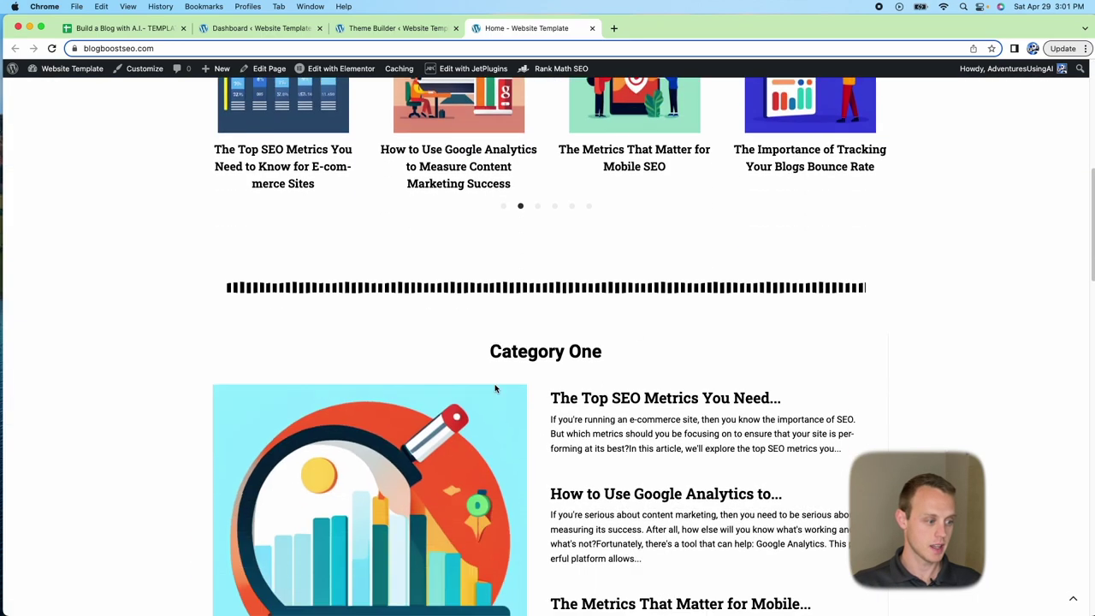
pyautogui.scroll(-3, 494, 389)
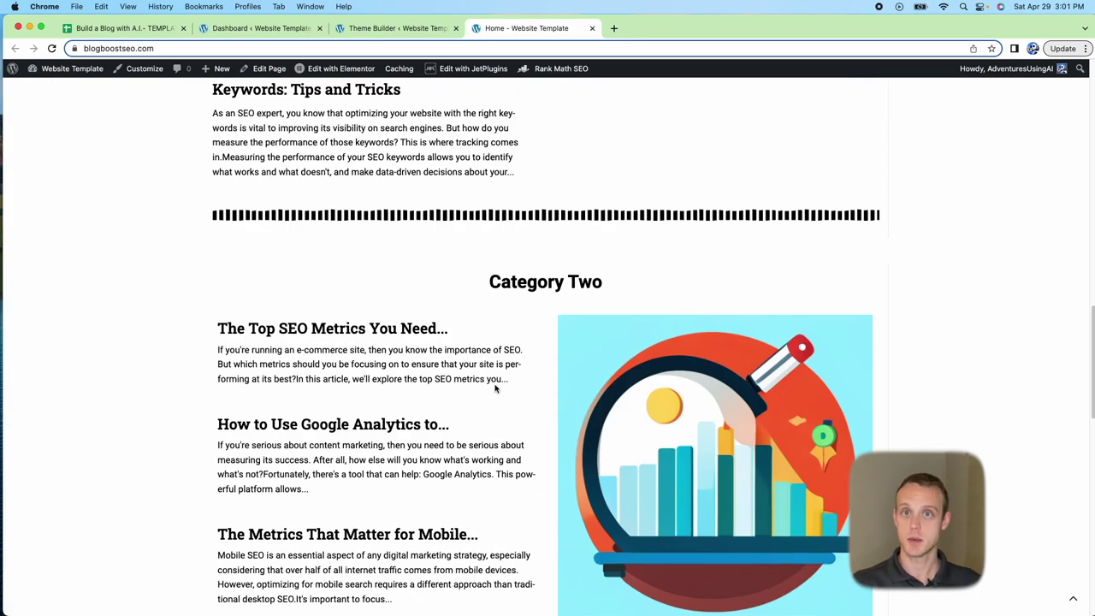
pyautogui.scroll(15, 504, 389)
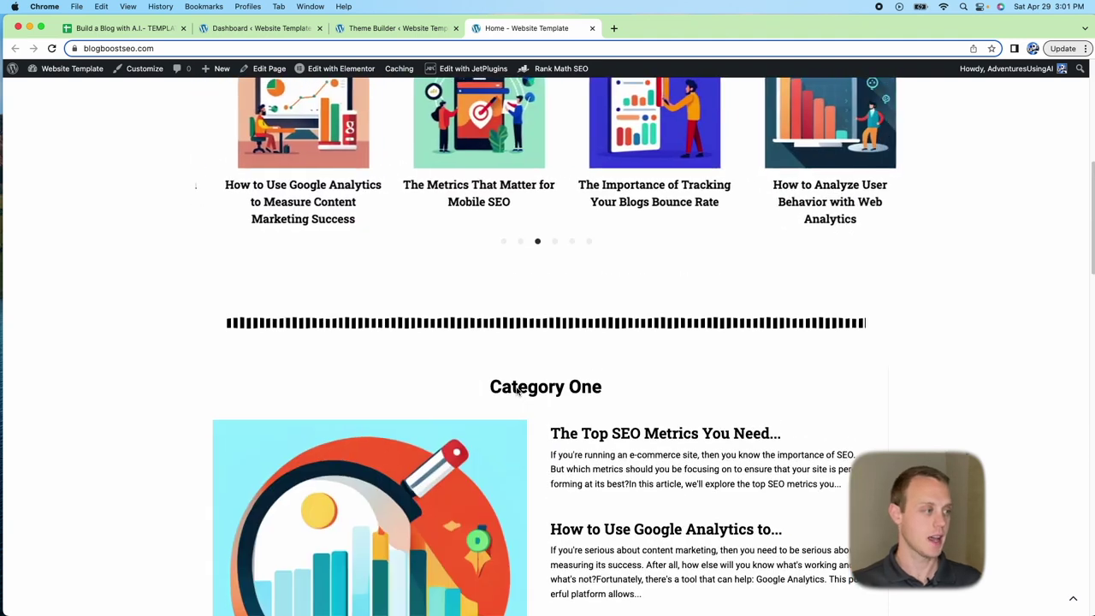
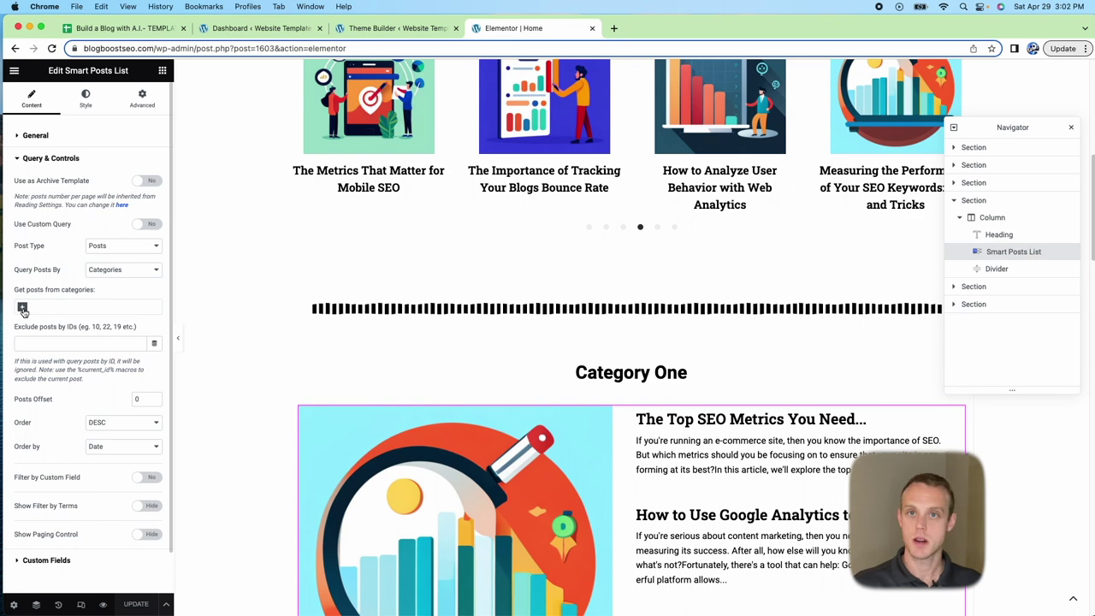
# Make the Category One posts list show the SEO Basics category and retitle its heading "SEO Basics".
pyautogui.click(23, 310)
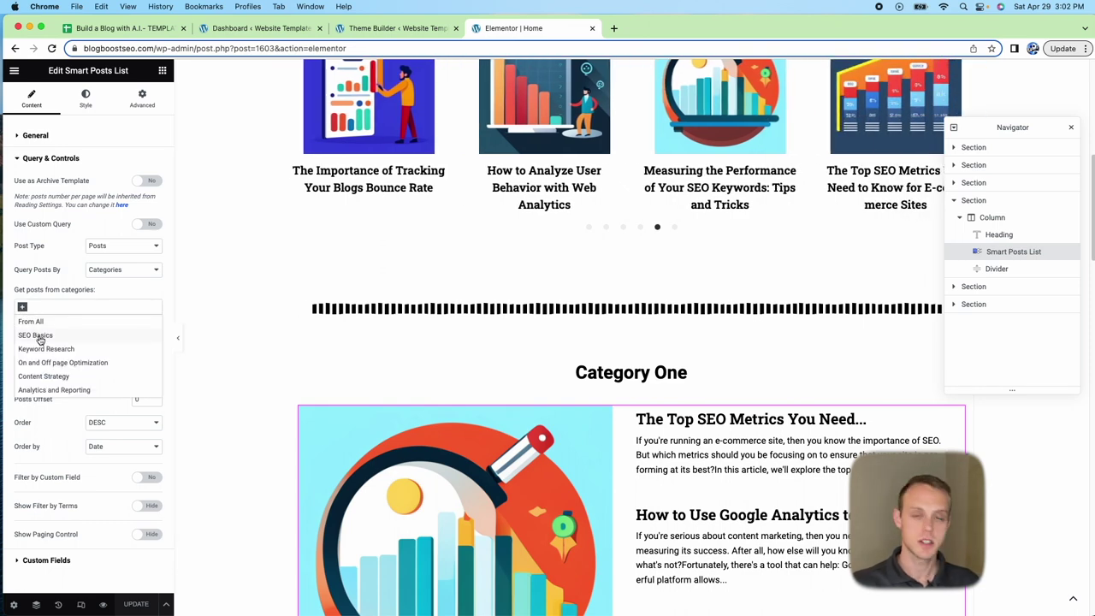
pyautogui.click(39, 336)
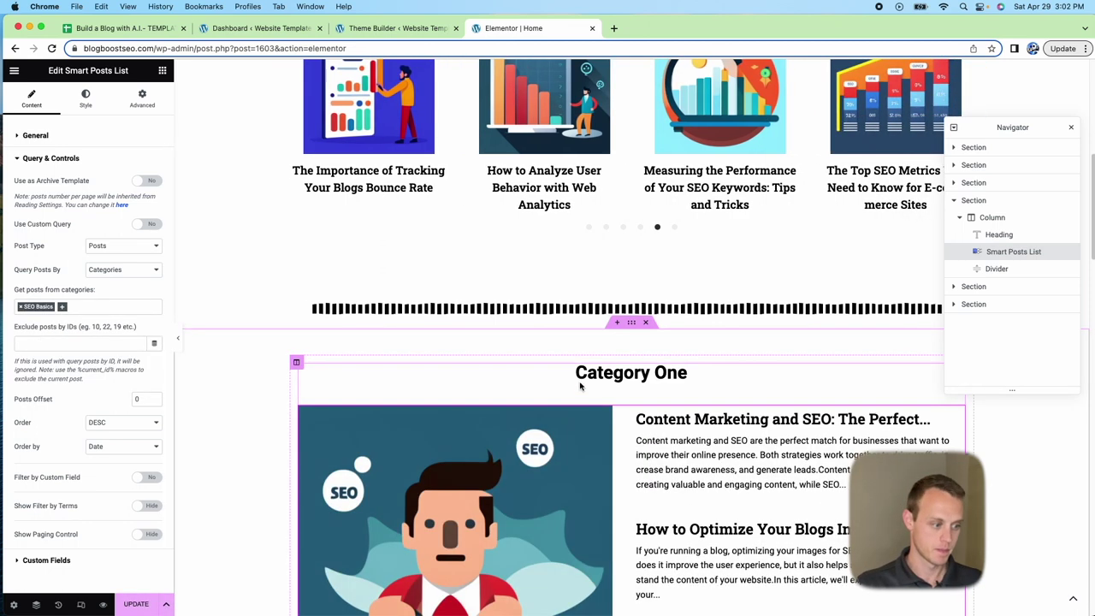
pyautogui.doubleClick(578, 376)
pyautogui.write('SE One')
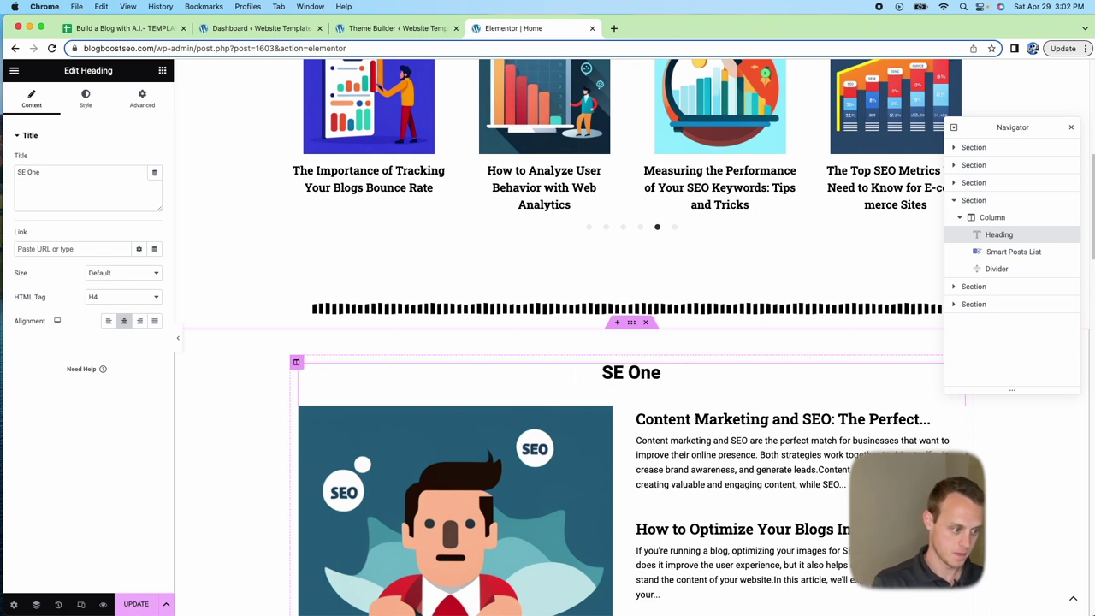
pyautogui.write('O Basic')
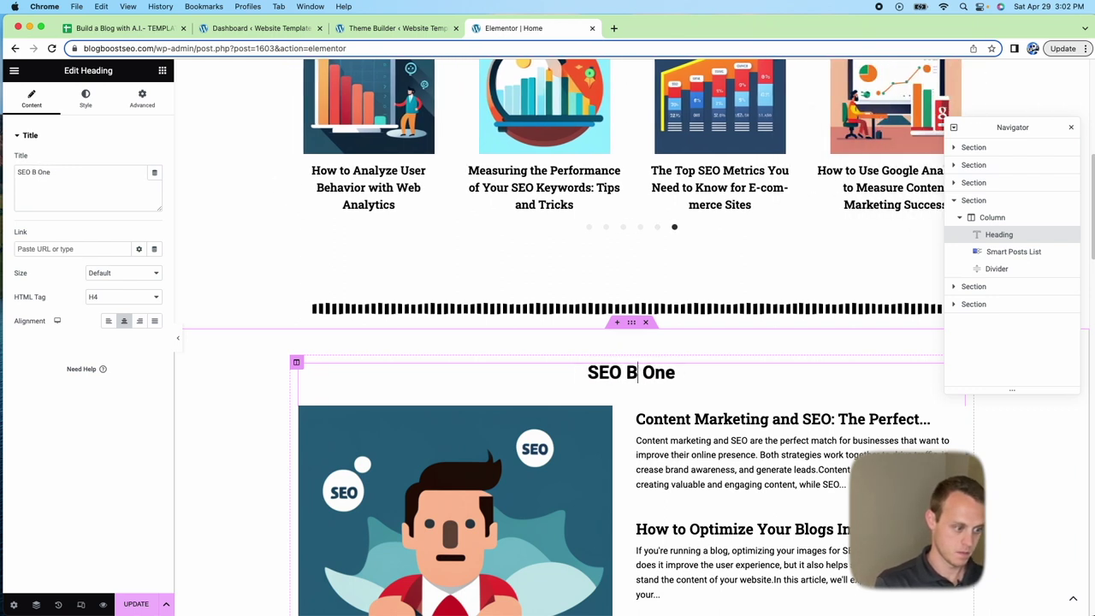
pyautogui.write('s')
pyautogui.press('Delete')
pyautogui.press('Delete')
pyautogui.press('Delete')
pyautogui.press('Delete')
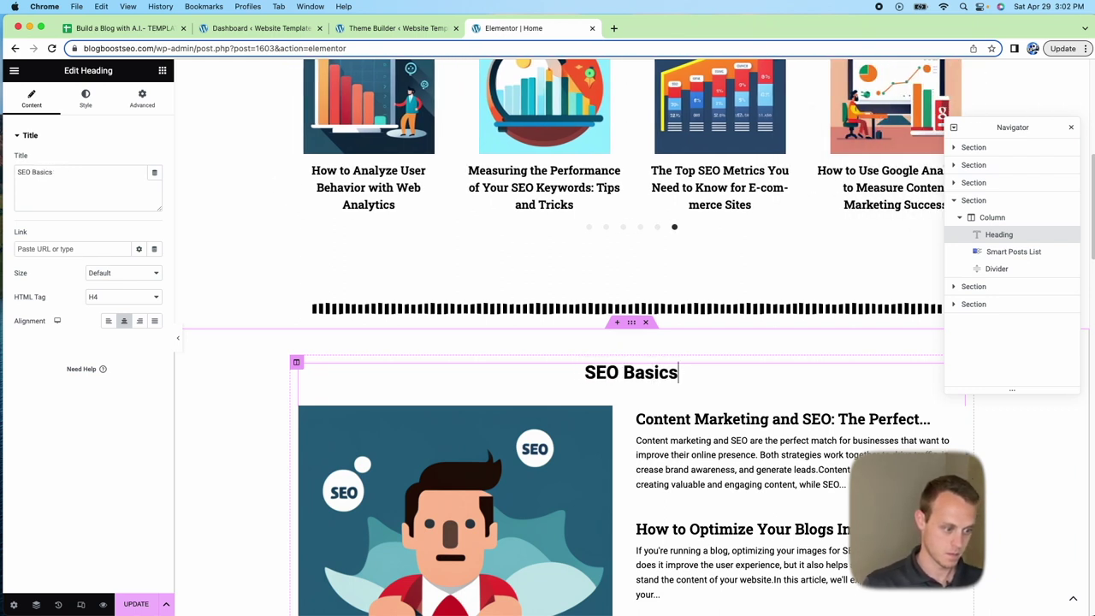
# Make the posts list under the Category Two heading pull its posts from the Keyword Research category.
pyautogui.scroll(-5, 594, 408)
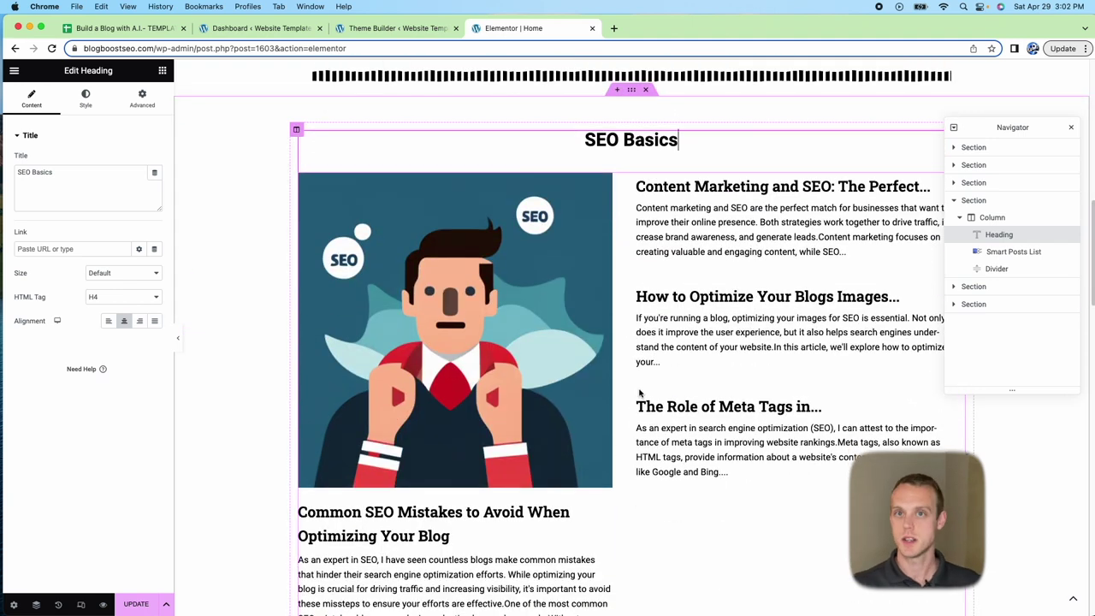
pyautogui.scroll(-1, 641, 391)
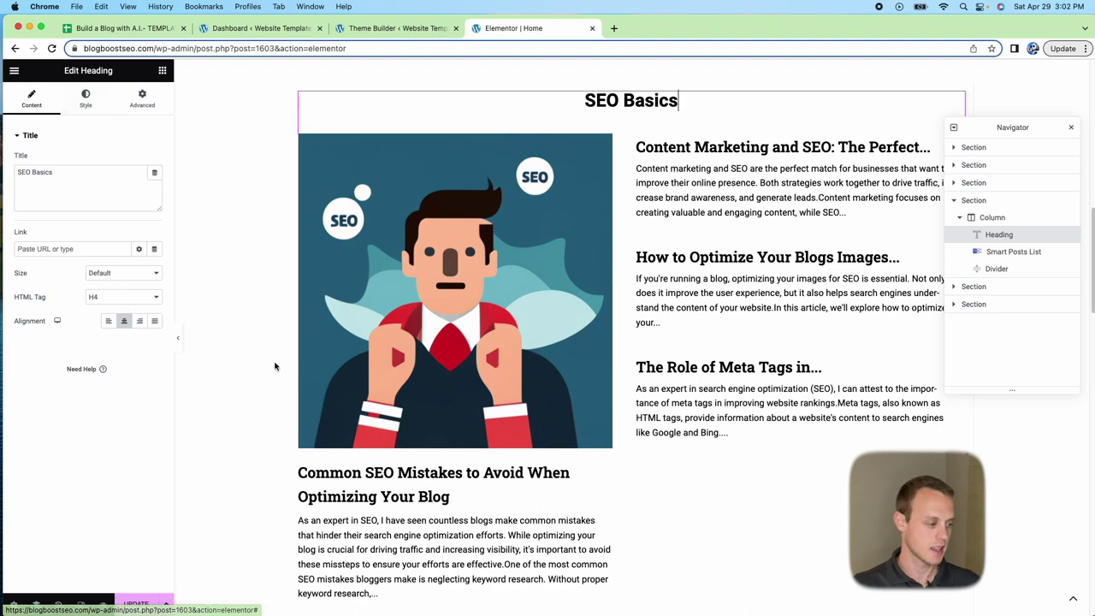
pyautogui.scroll(-3, 440, 480)
pyautogui.scroll(-4, 440, 480)
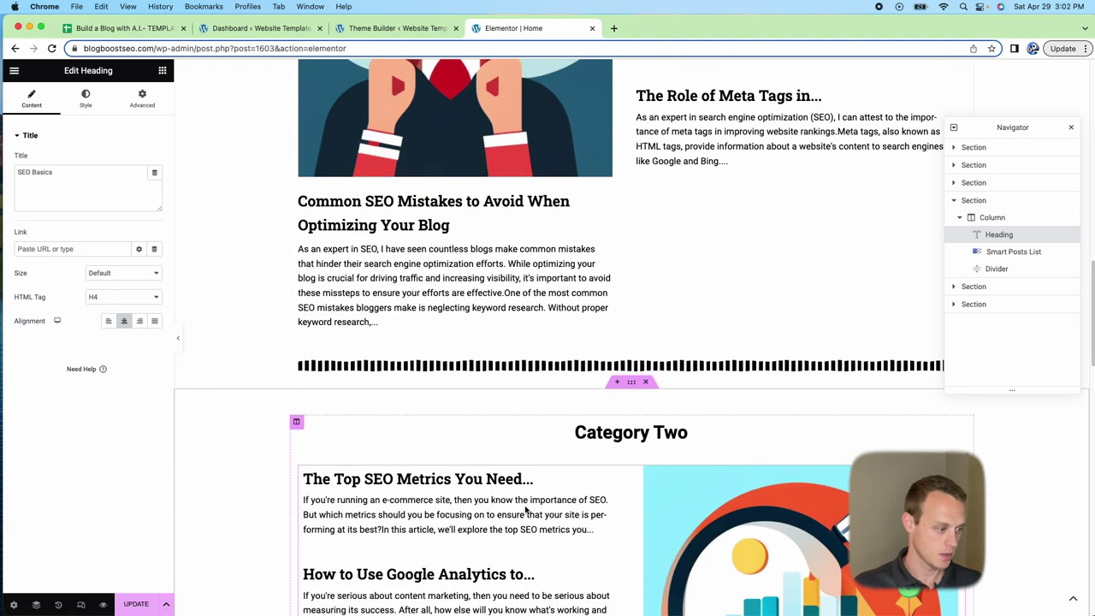
pyautogui.click(526, 509)
pyautogui.scroll(-8, 48, 531)
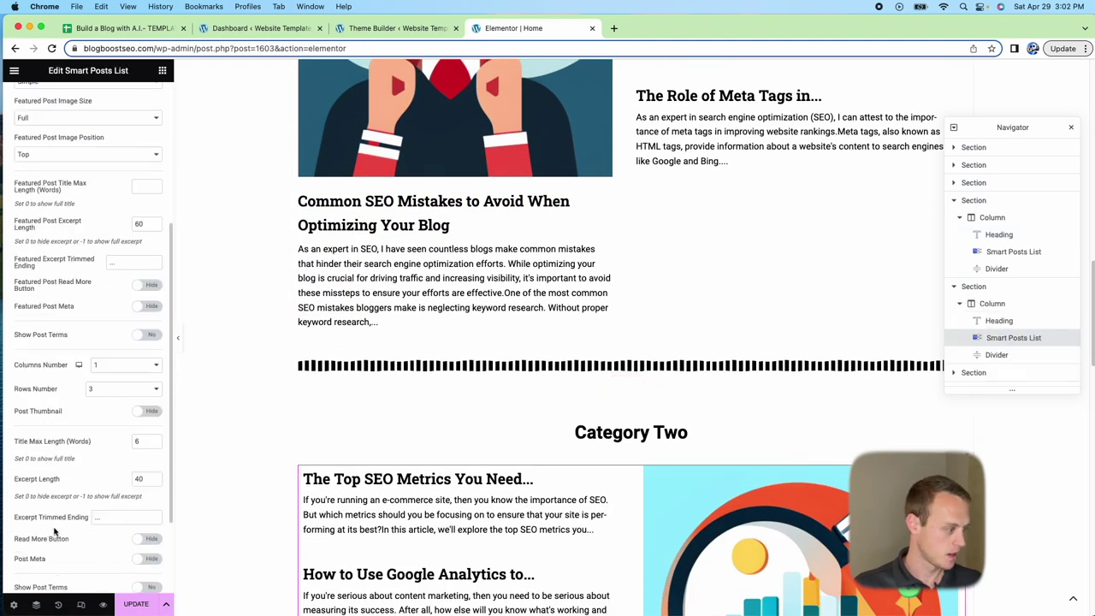
pyautogui.click(52, 519)
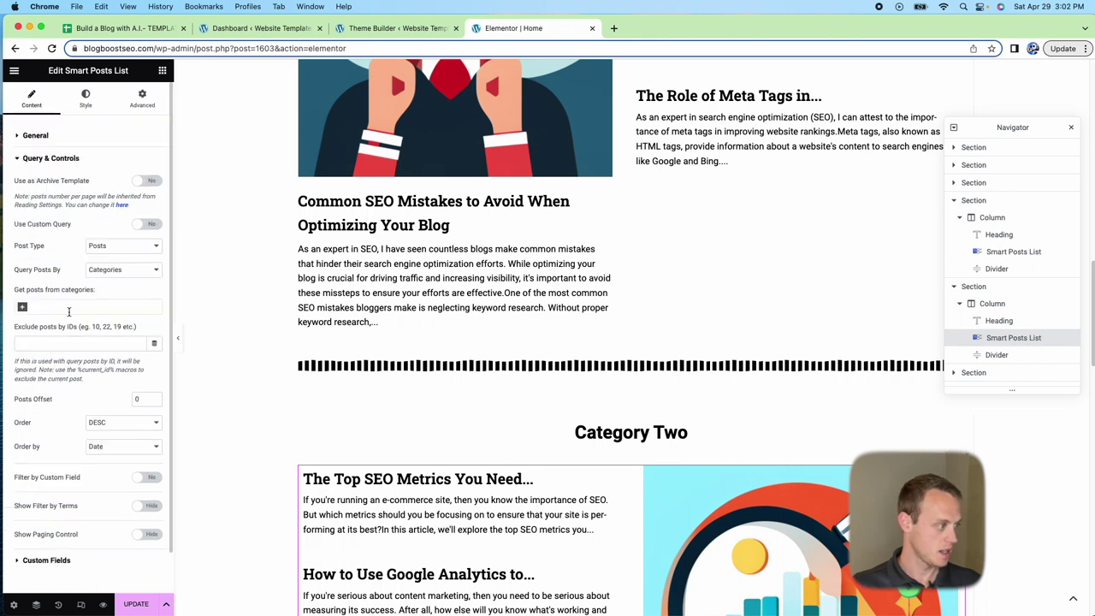
pyautogui.click(23, 307)
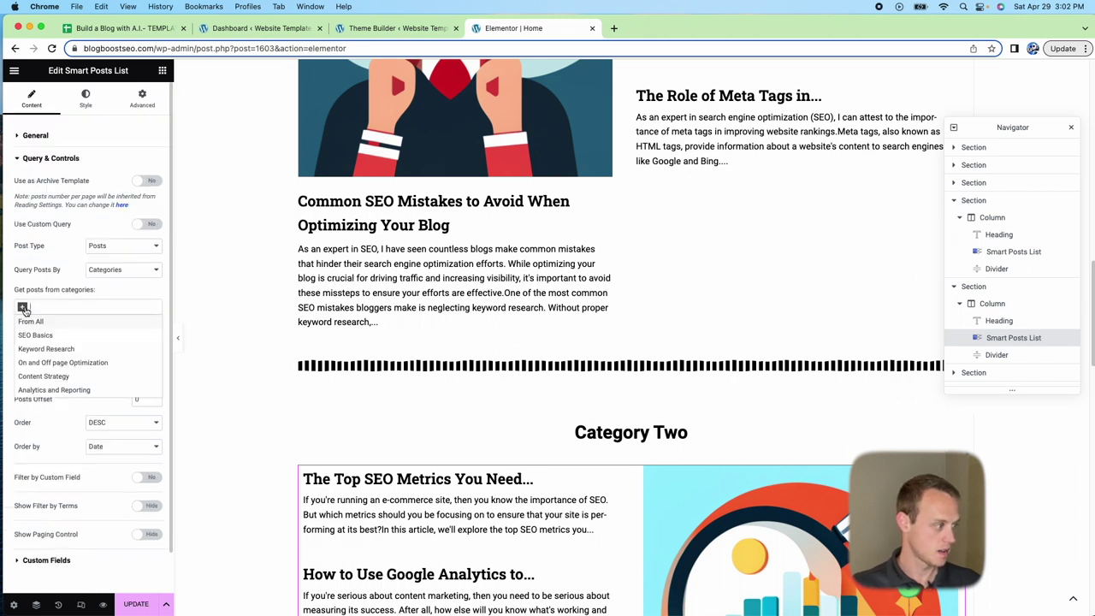
pyautogui.click(44, 350)
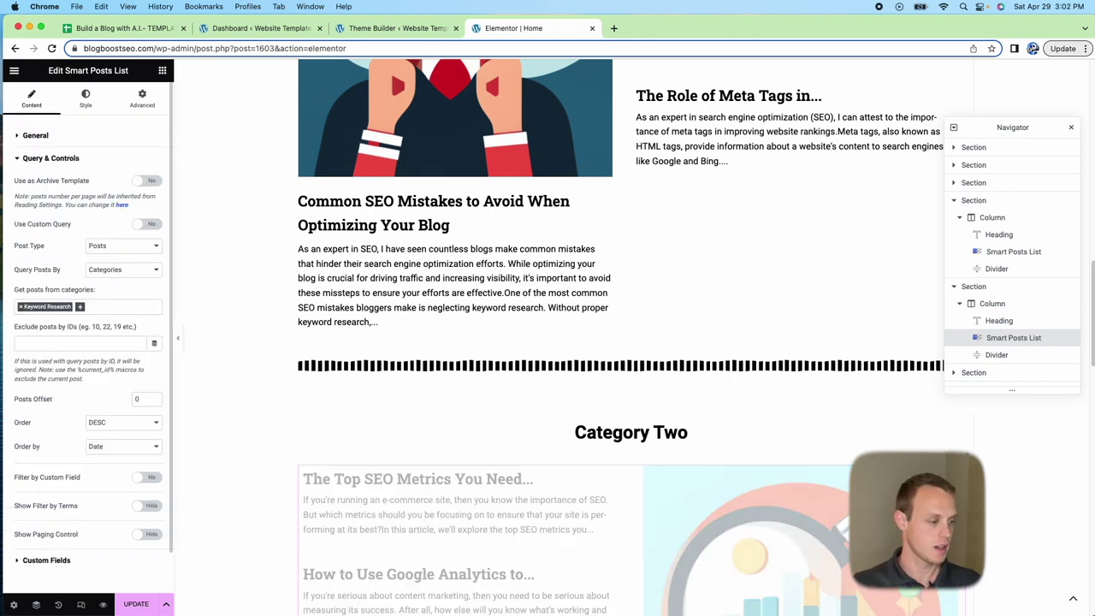
# Replace the Category Two heading text with "Keyword Research".
pyautogui.click(576, 433)
pyautogui.tripleClick(577, 433)
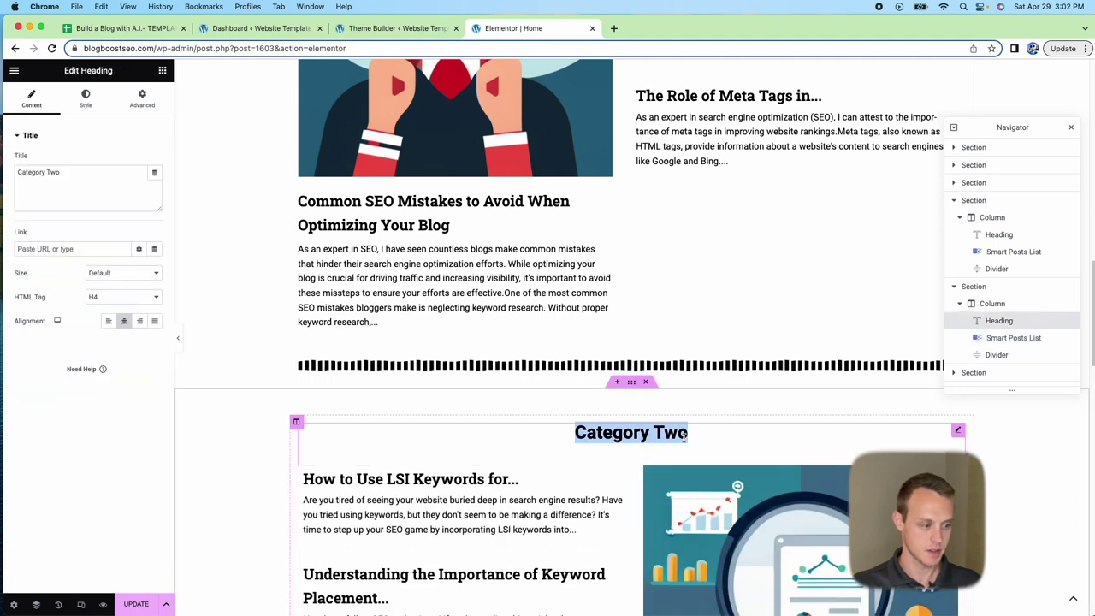
pyautogui.write('Keyword Research')
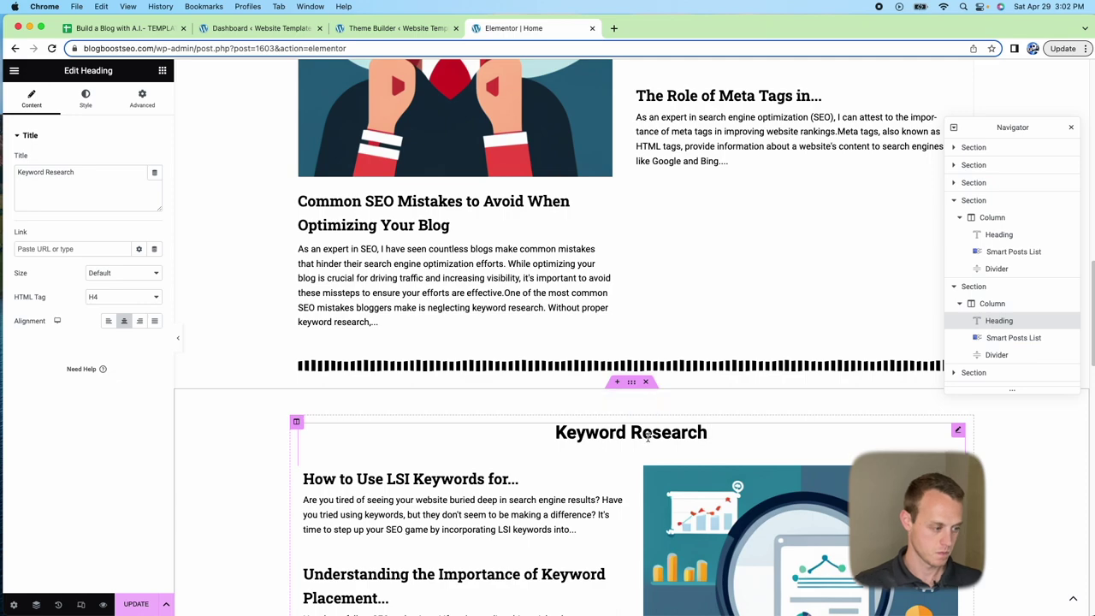
# Make the posts list under the Category Three heading pull its posts from the On and Off page Optimization category.
pyautogui.scroll(-5, 550, 521)
pyautogui.scroll(-4, 550, 521)
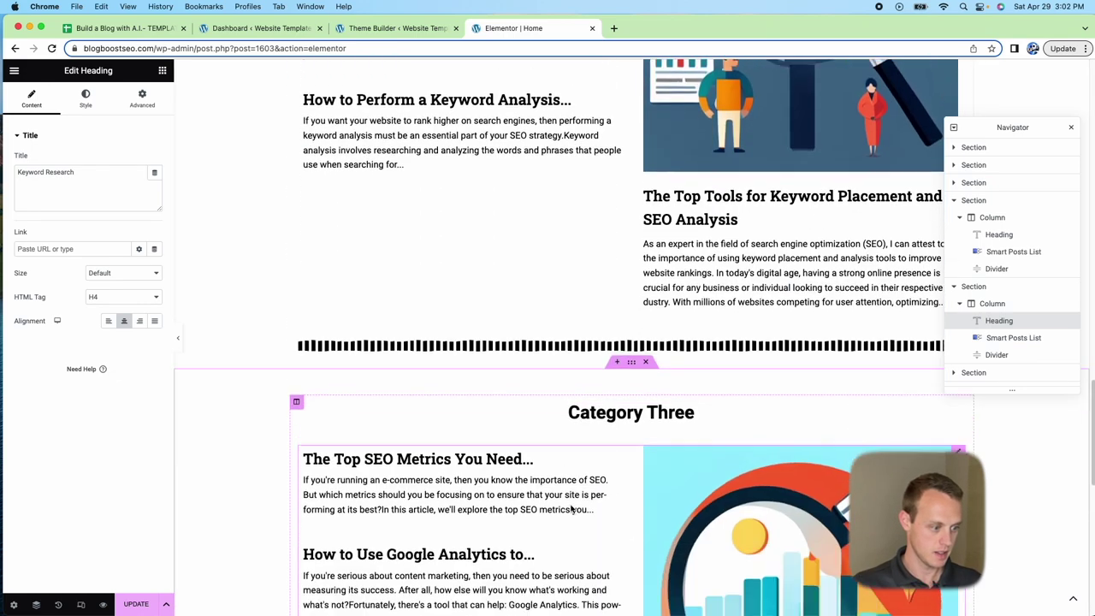
pyautogui.scroll(1, 550, 521)
pyautogui.click(575, 489)
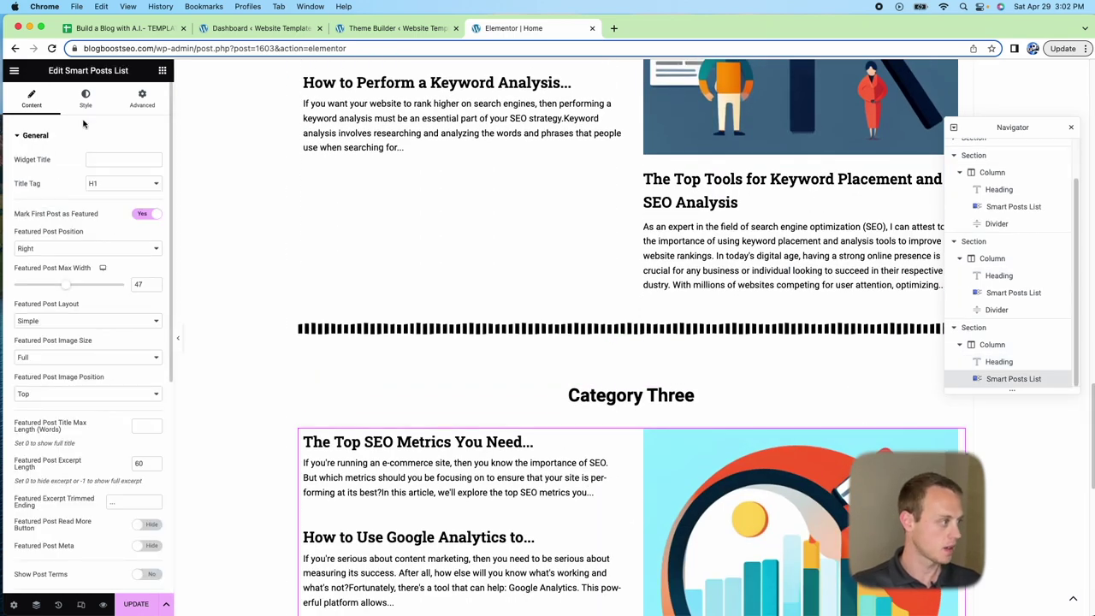
pyautogui.scroll(-8, 77, 385)
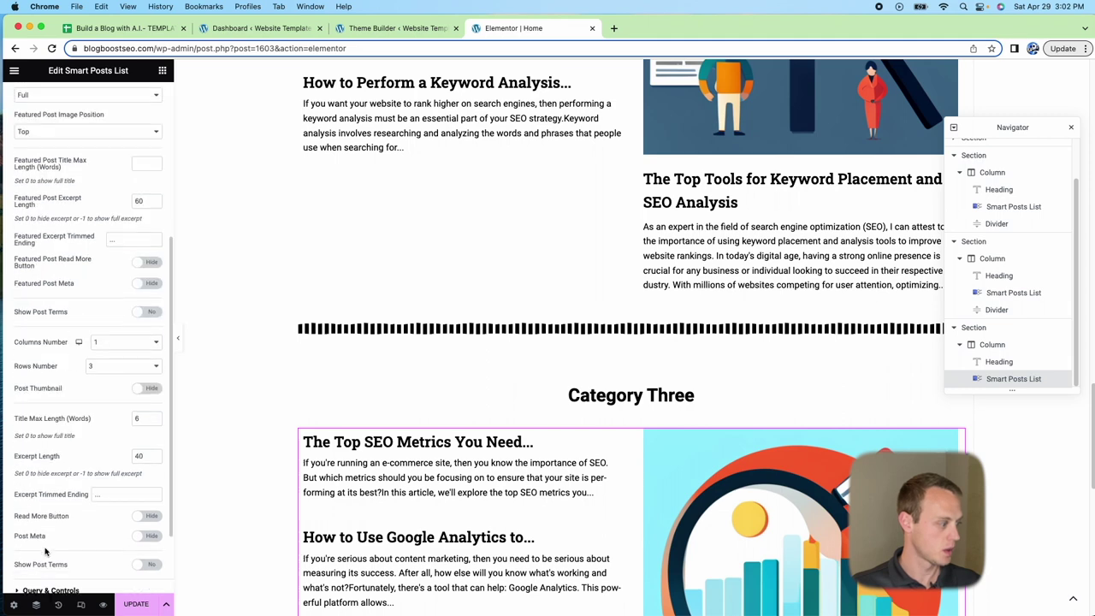
pyautogui.click(51, 496)
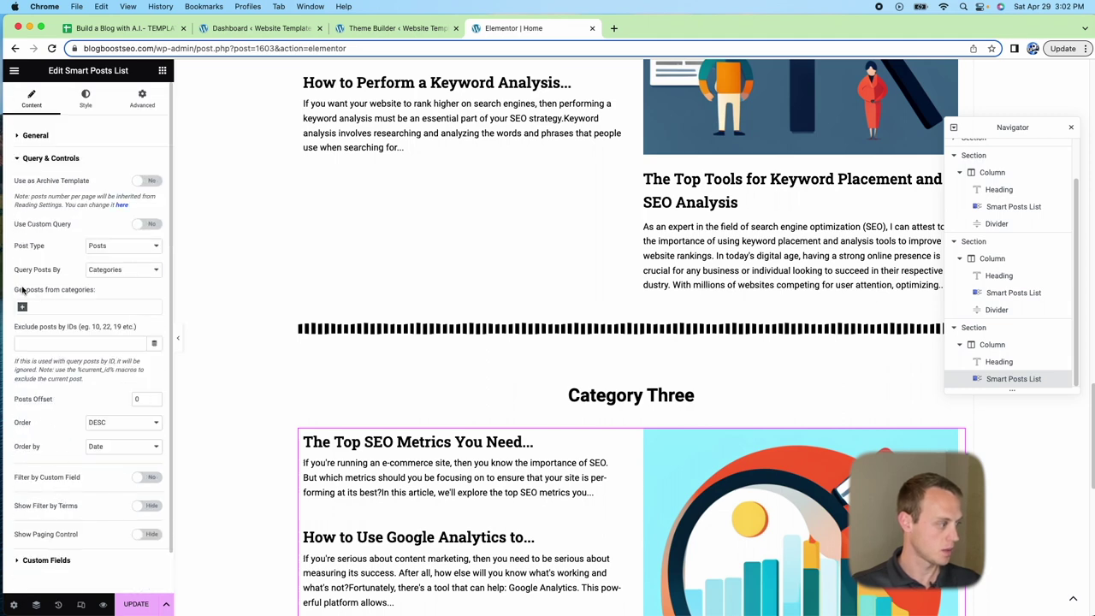
pyautogui.click(44, 364)
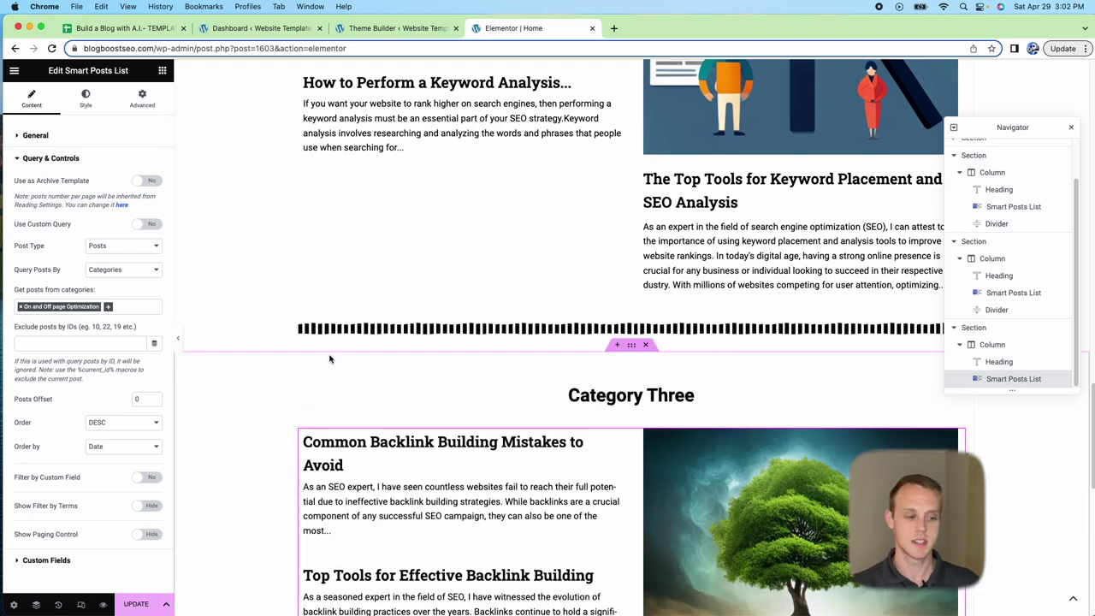
# Check which category the posts list under the Category Three heading is set to pull from.
pyautogui.rightClick(631, 349)
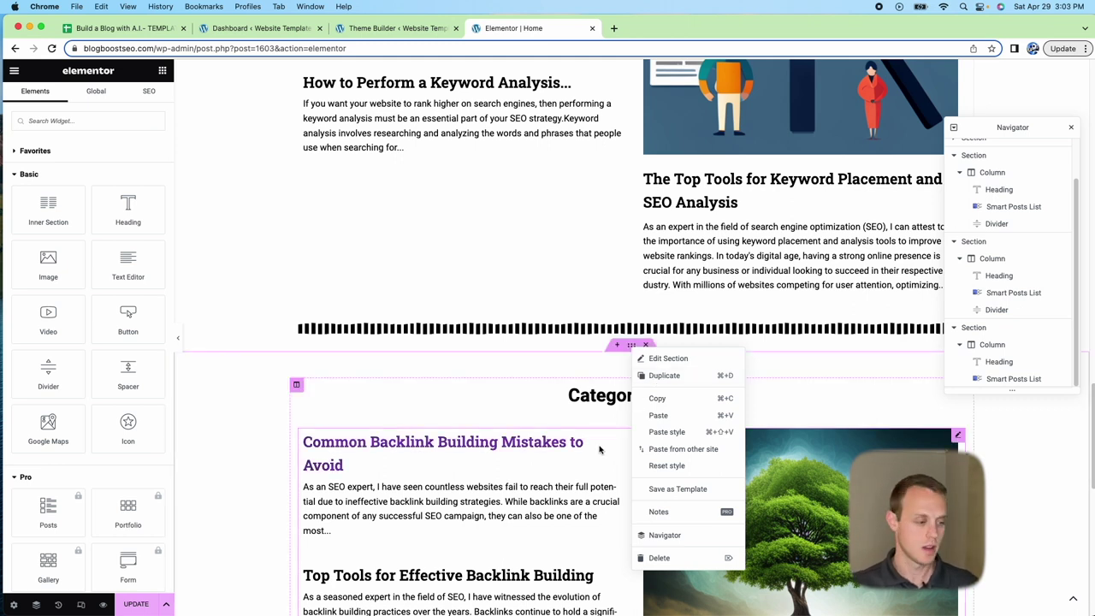
pyautogui.click(576, 396)
pyautogui.moveTo(567, 396); pyautogui.dragTo(693, 404)
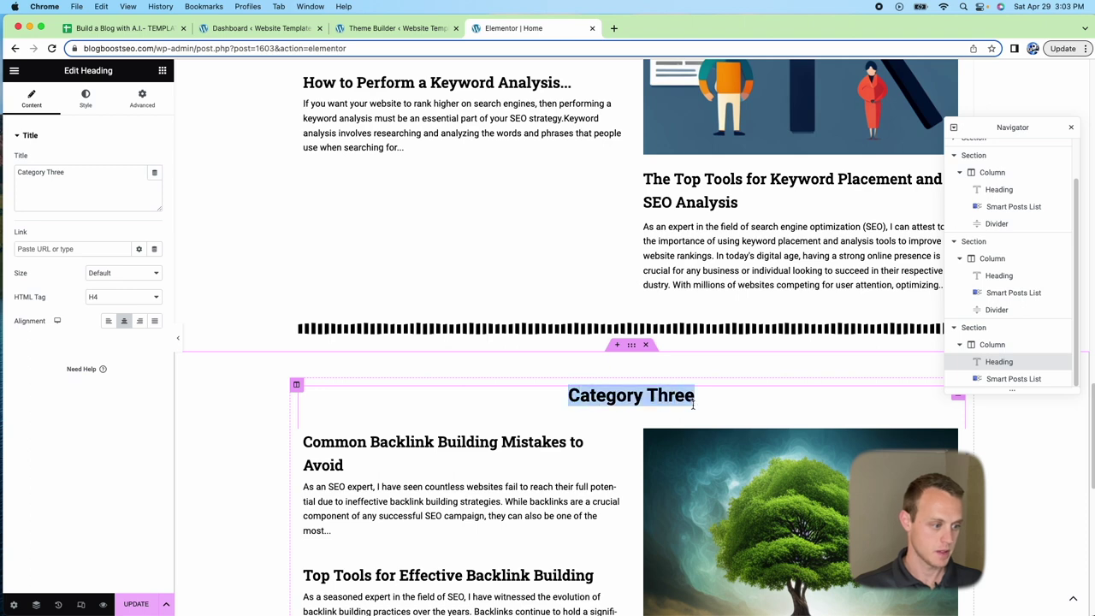
pyautogui.click(479, 513)
pyautogui.scroll(-5, 67, 483)
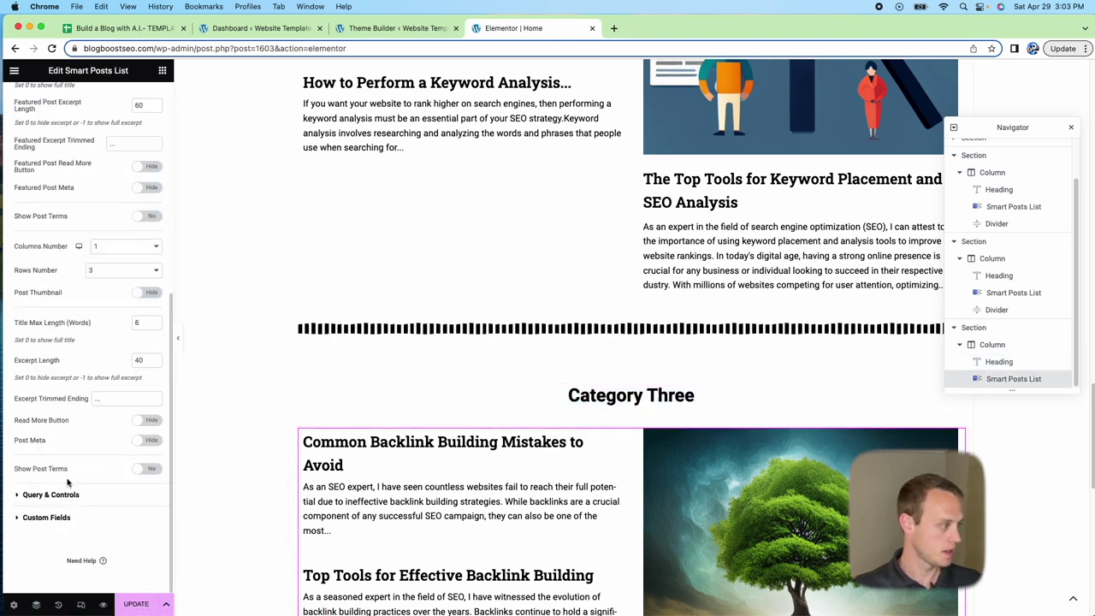
pyautogui.click(55, 495)
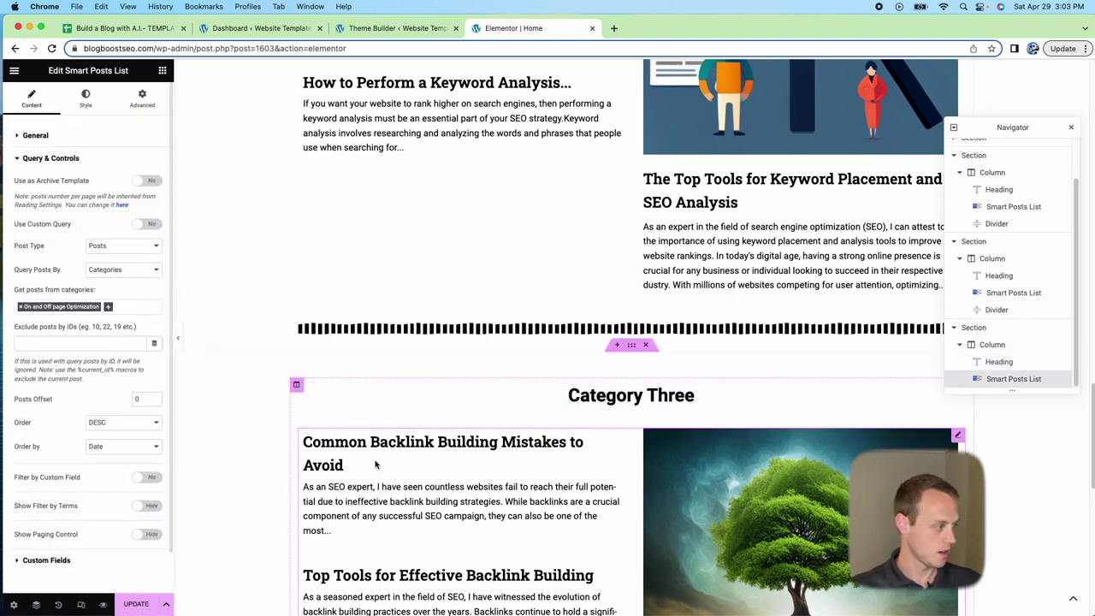
# Replace the Category Three heading text with "On and Off Page Optimization" and save the page.
pyautogui.click(635, 385)
pyautogui.moveTo(694, 398); pyautogui.dragTo(568, 390)
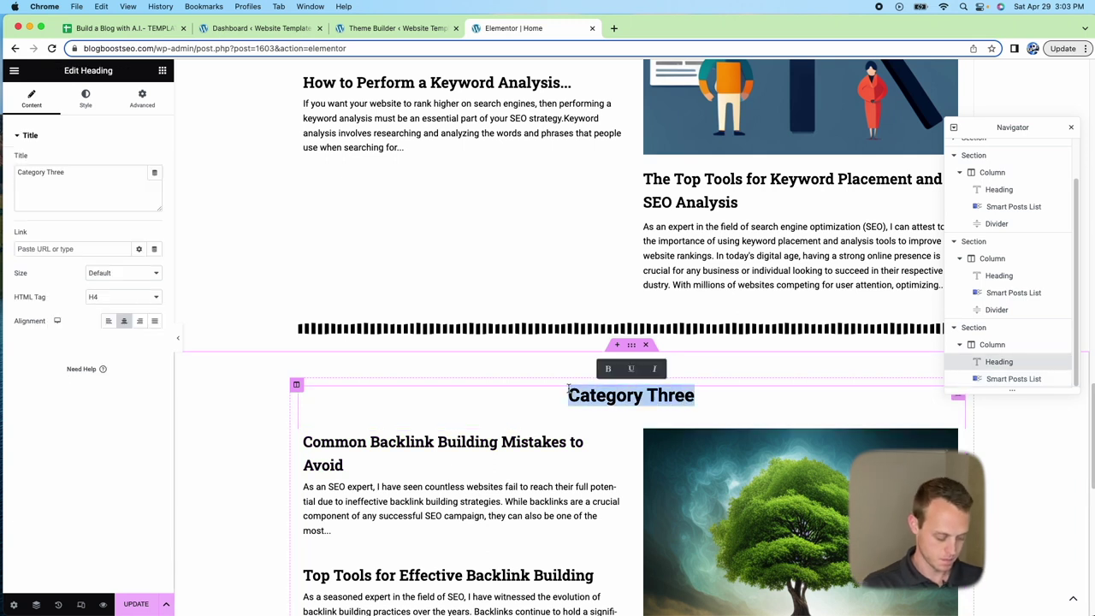
pyautogui.write('On and Off Page')
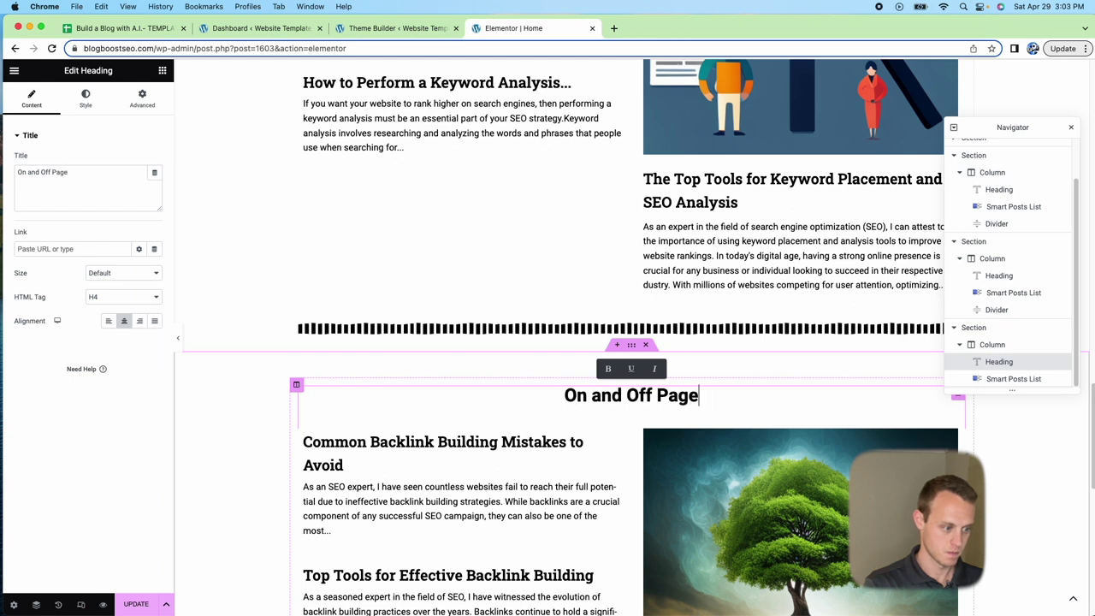
pyautogui.write(' Optimzati')
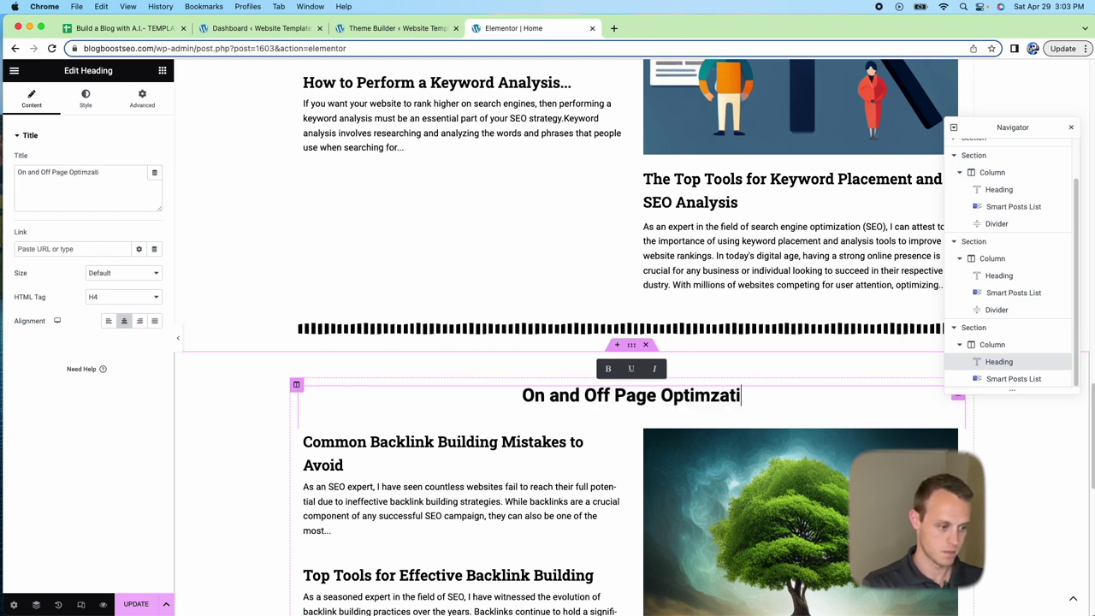
pyautogui.press('BackSpace')
pyautogui.press('BackSpace')
pyautogui.press('BackSpace')
pyautogui.press('BackSpace')
pyautogui.write('ization')
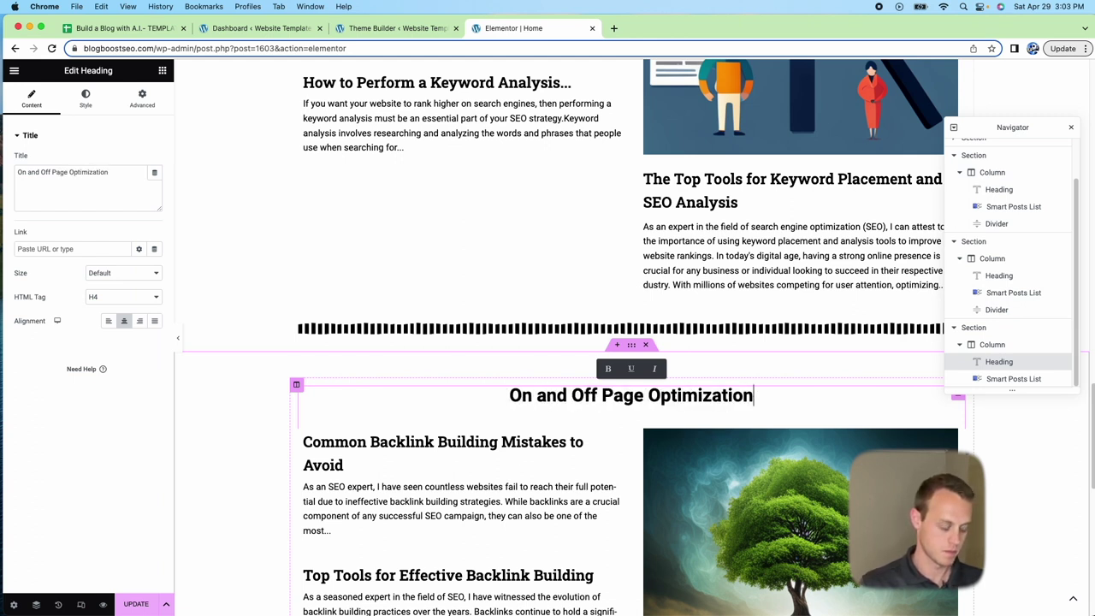
pyautogui.click(281, 411)
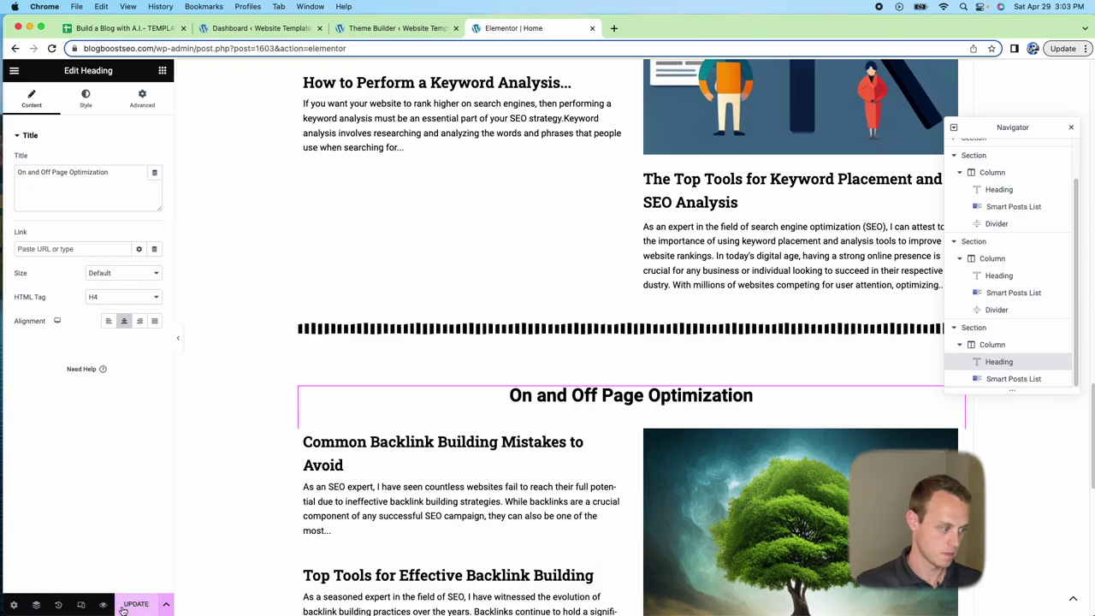
# Open the Global Colors in Elementor's Site Settings.
pyautogui.scroll(15, 409, 580)
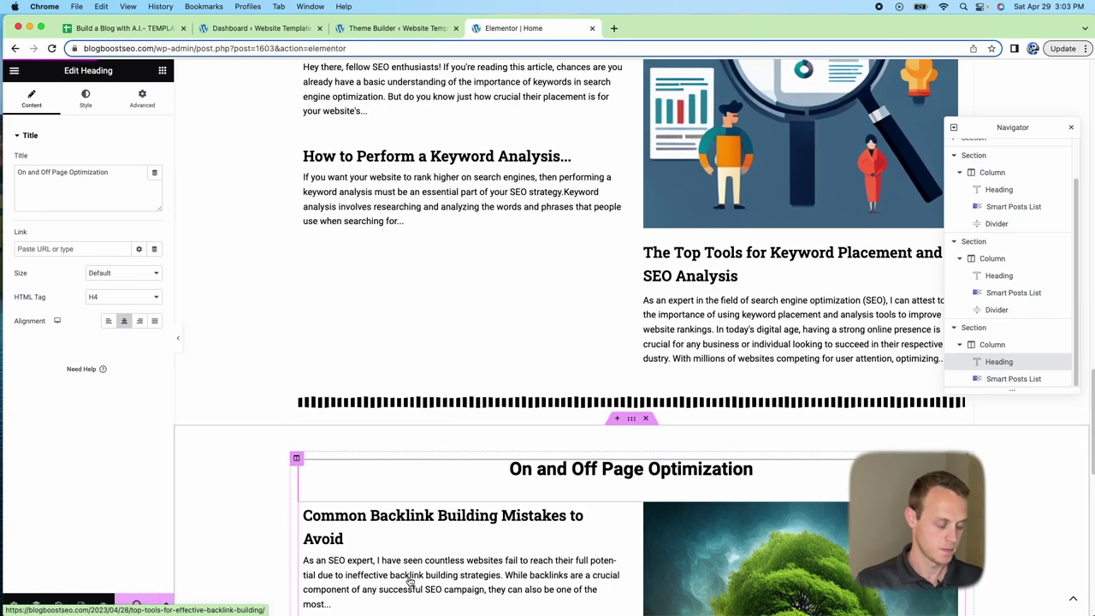
pyautogui.scroll(5, 409, 580)
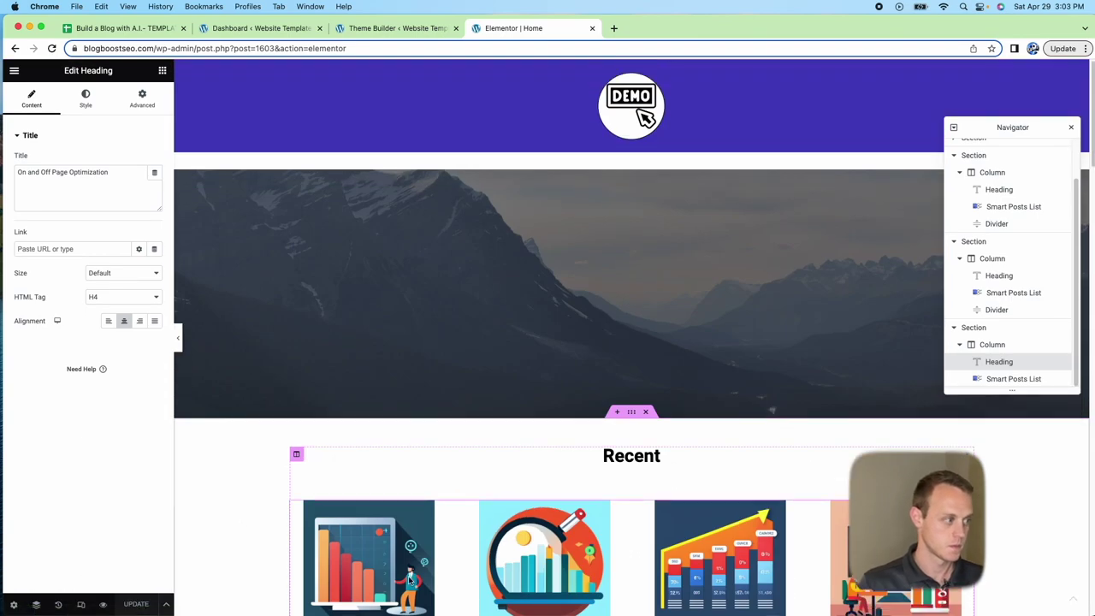
pyautogui.scroll(-5, 511, 591)
pyautogui.scroll(5, 630, 557)
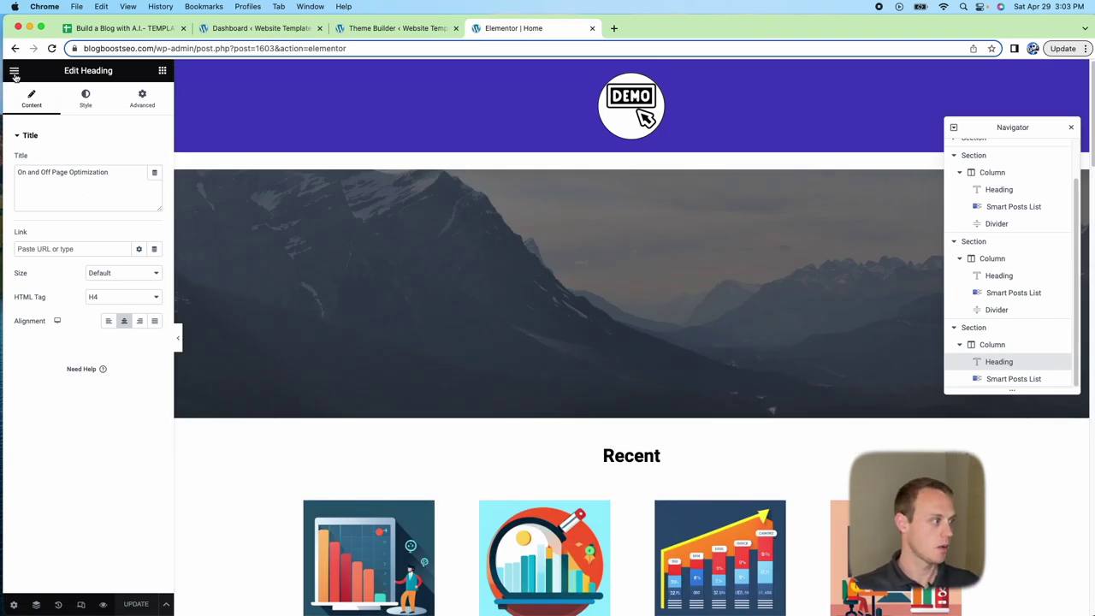
pyautogui.click(163, 72)
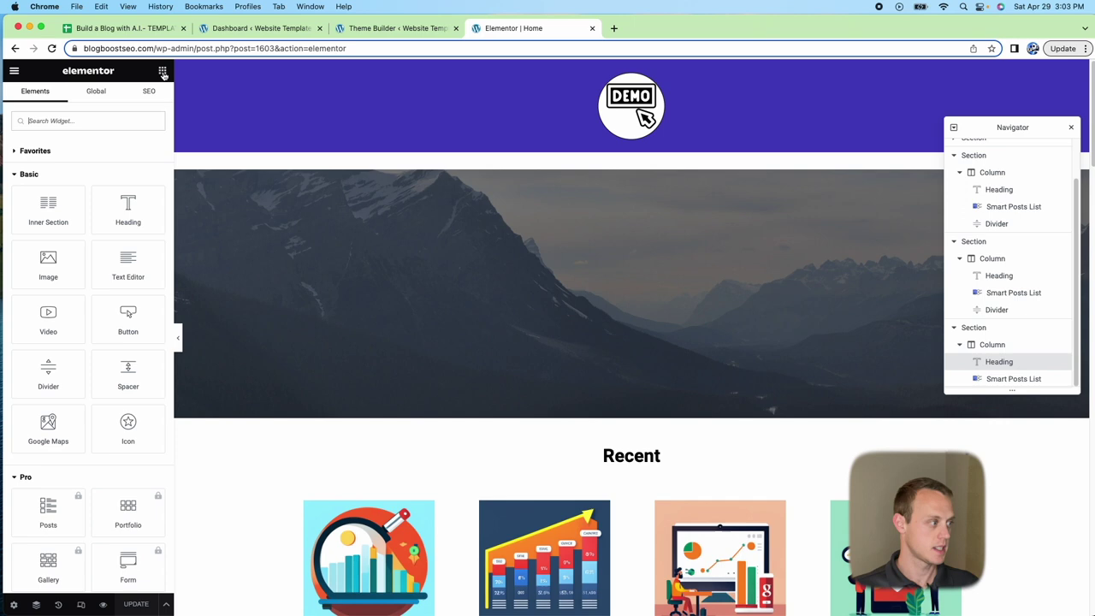
pyautogui.click(14, 73)
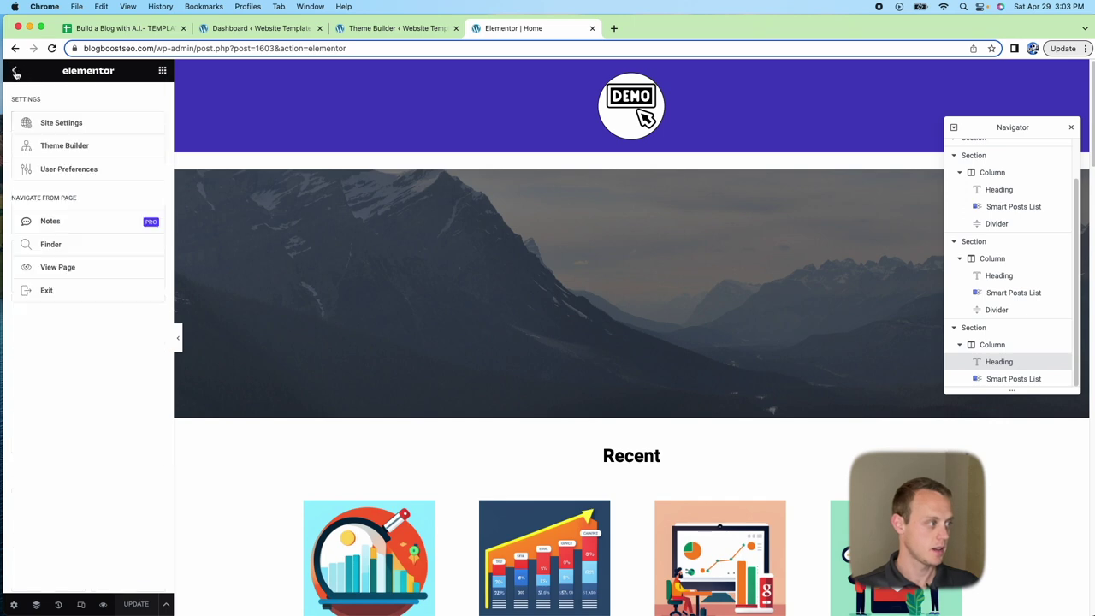
pyautogui.click(61, 123)
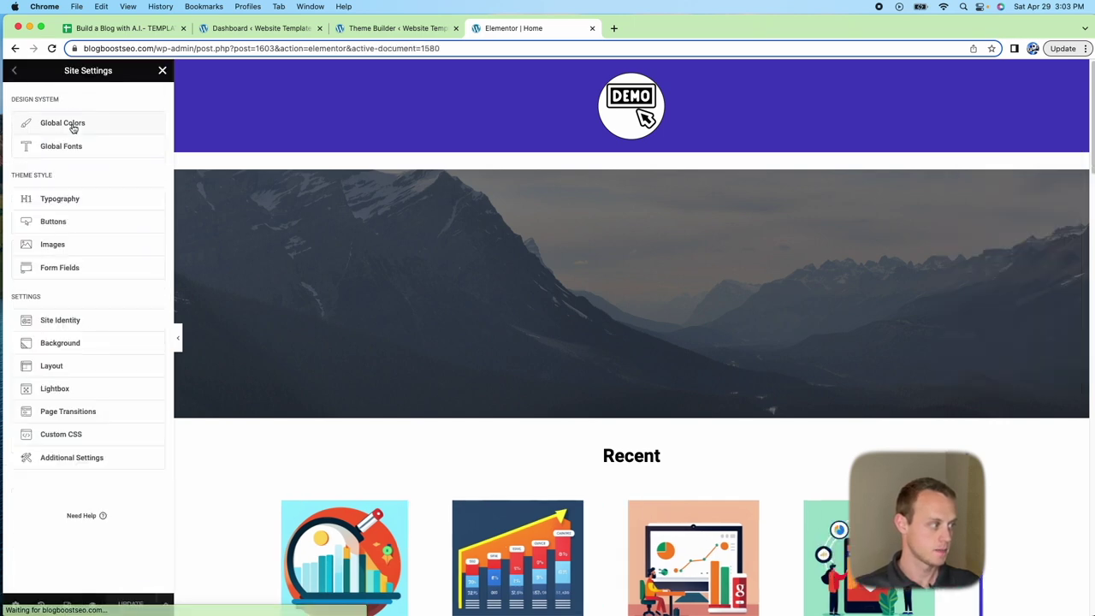
pyautogui.click(63, 123)
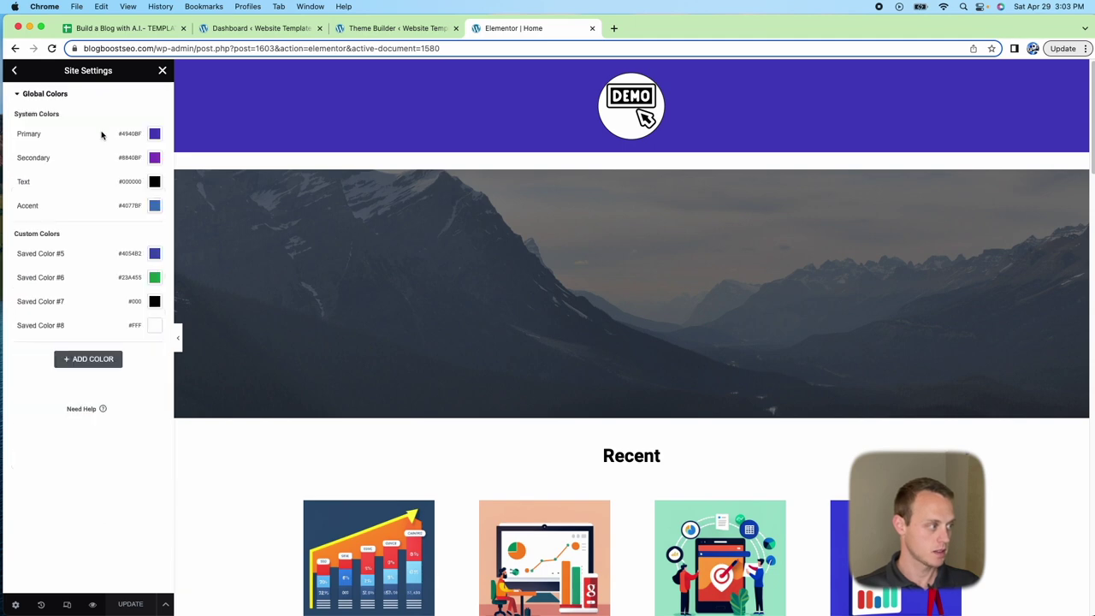
# Try #BFB140 as the Primary global color and review it across the home page down to the footer.
pyautogui.click(154, 133)
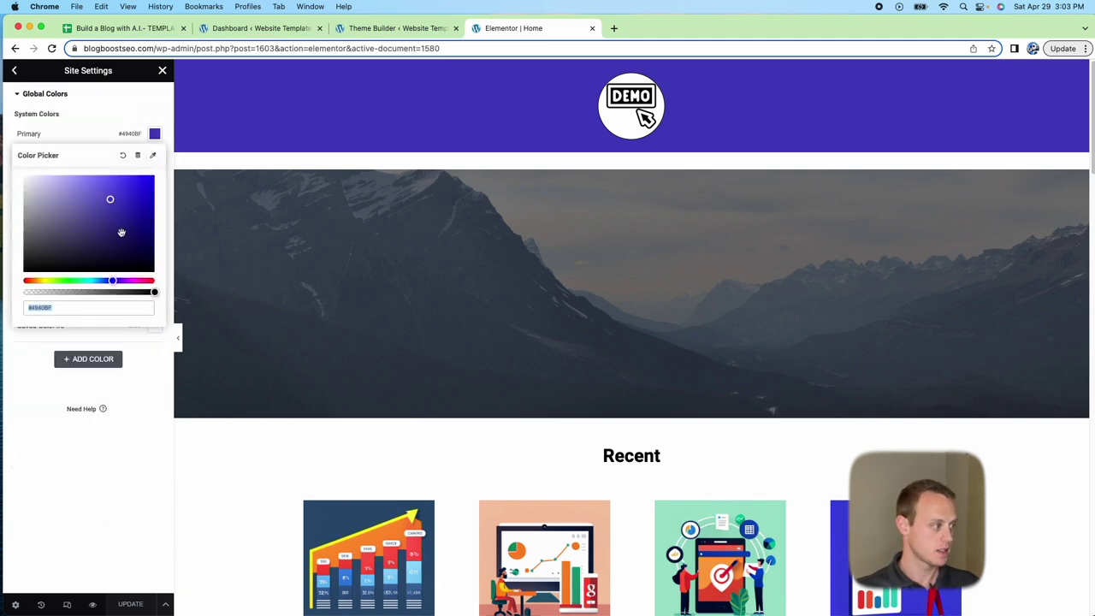
pyautogui.click(42, 280)
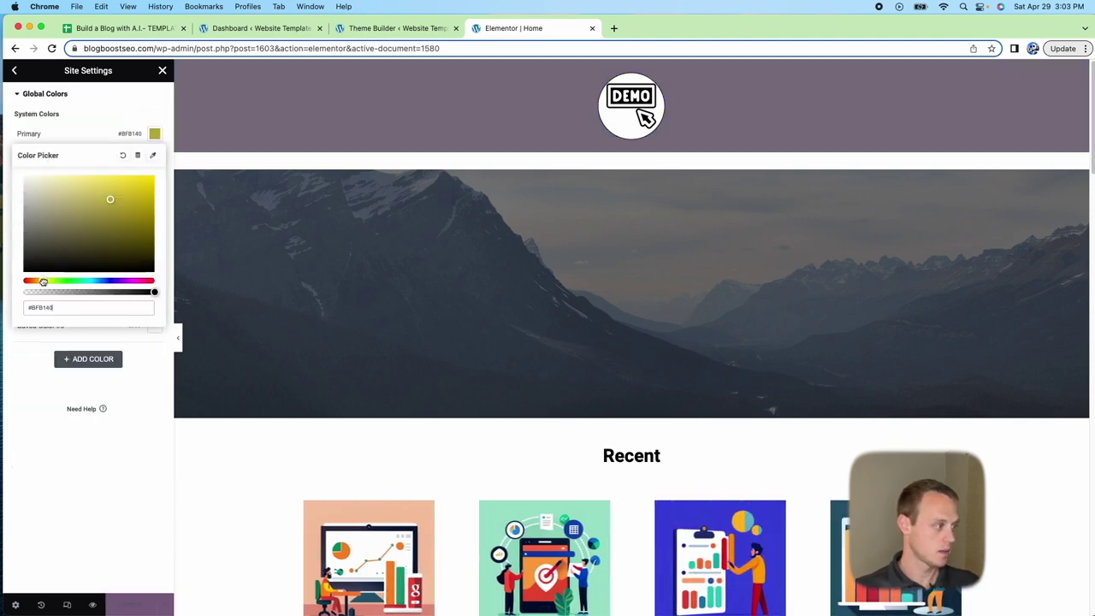
pyautogui.scroll(-3, 468, 162)
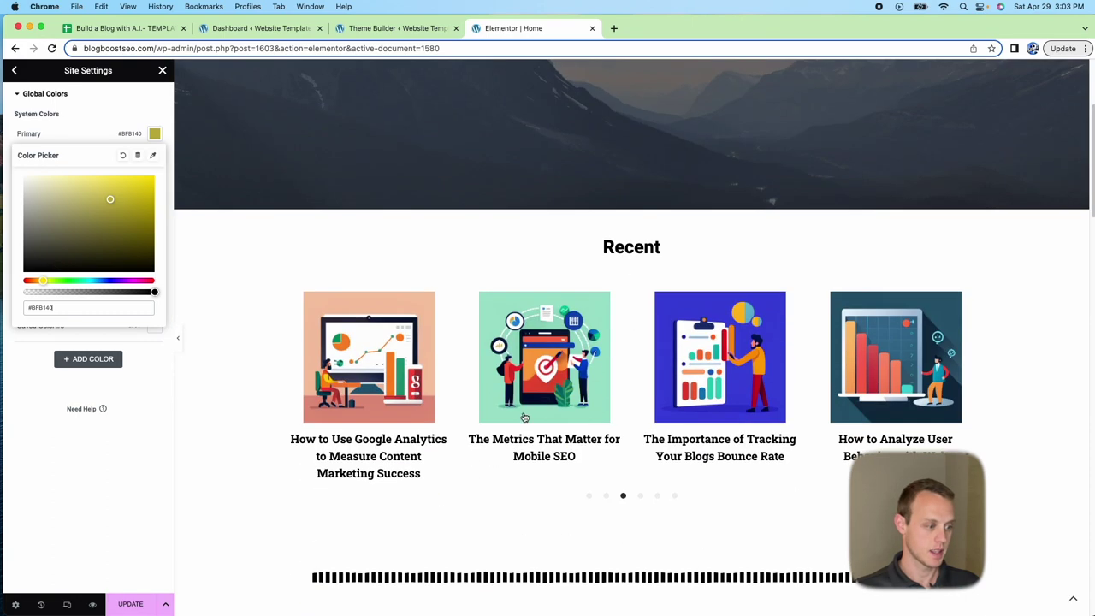
pyautogui.scroll(1, 543, 378)
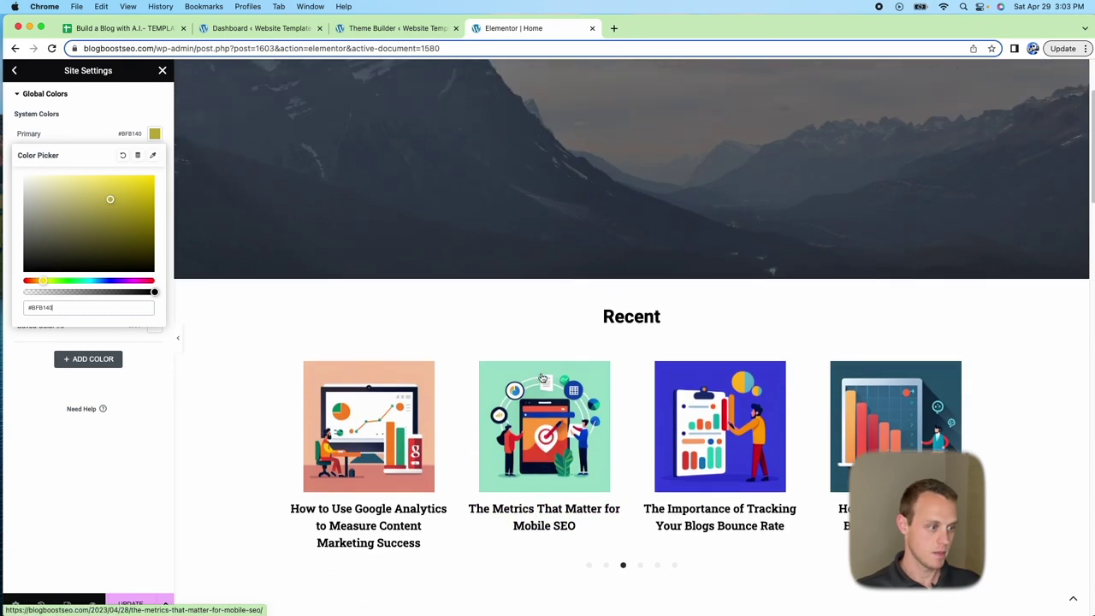
pyautogui.scroll(3, 542, 378)
pyautogui.scroll(-15, 701, 313)
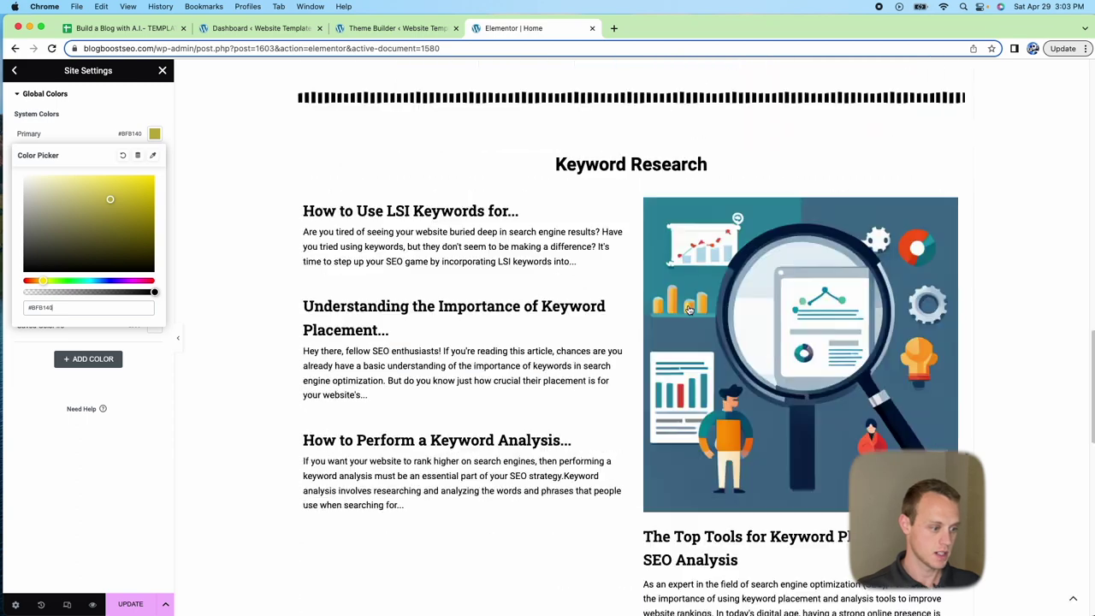
pyautogui.scroll(-15, 688, 309)
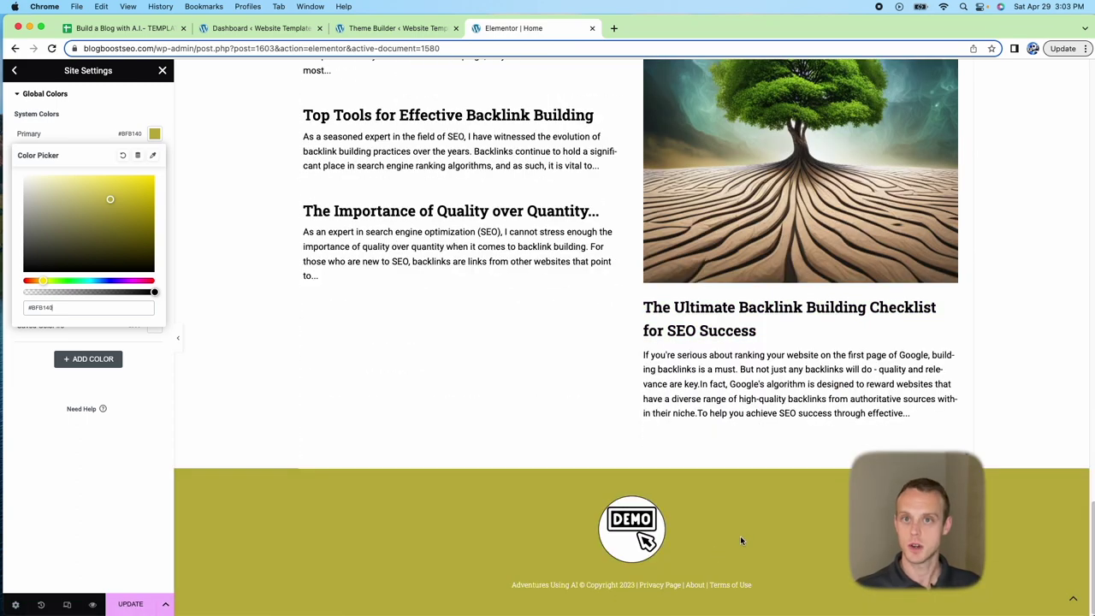
pyautogui.click(175, 167)
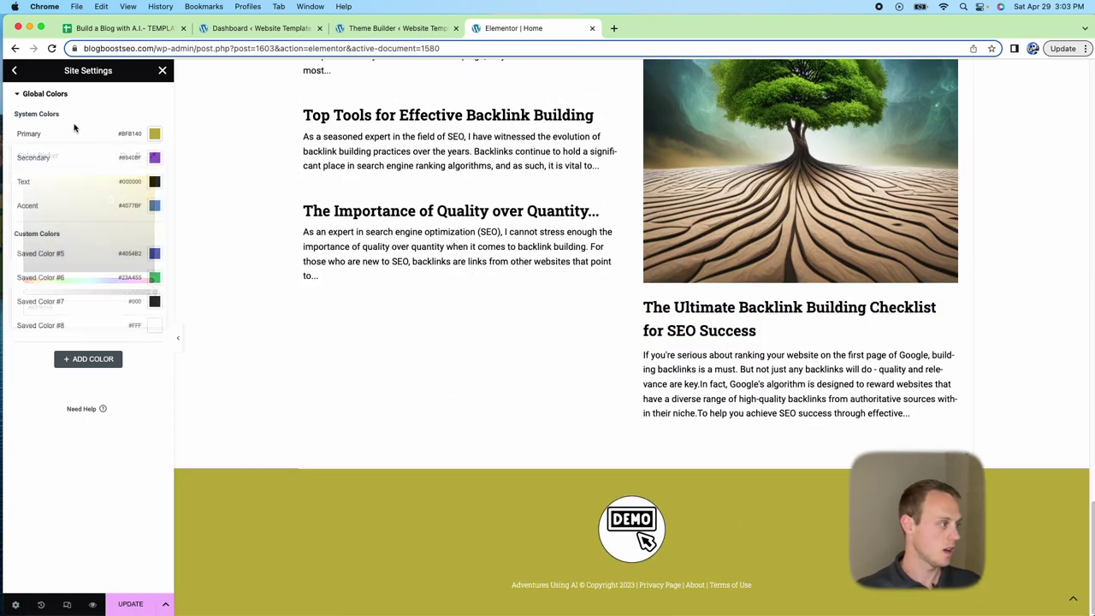
# Try #40BF7D as the Secondary global color and #AE1E1E as the Text global color.
pyautogui.click(154, 157)
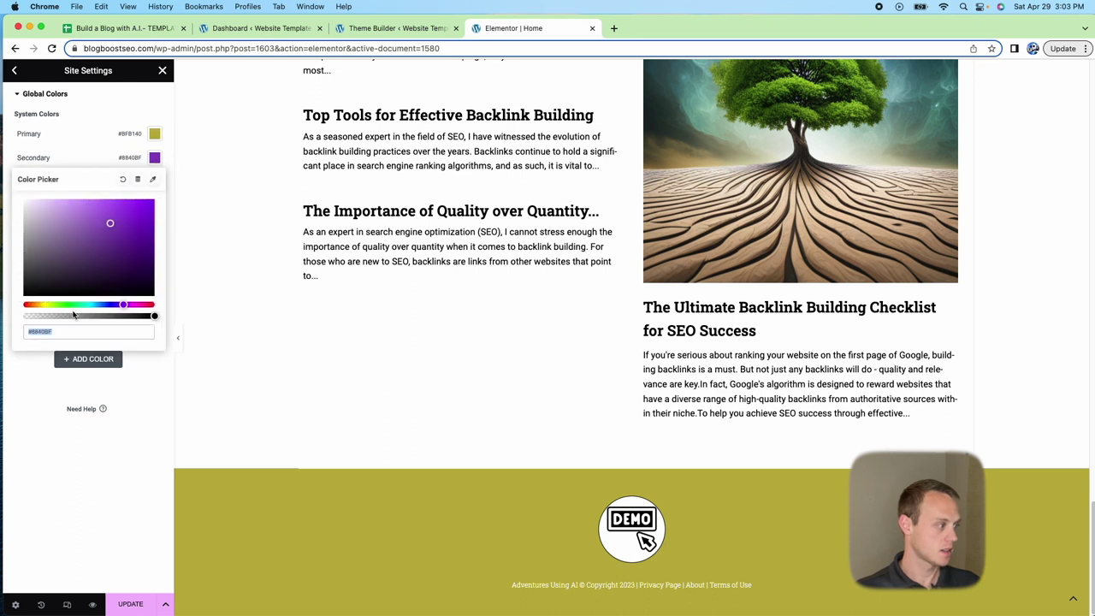
pyautogui.click(77, 304)
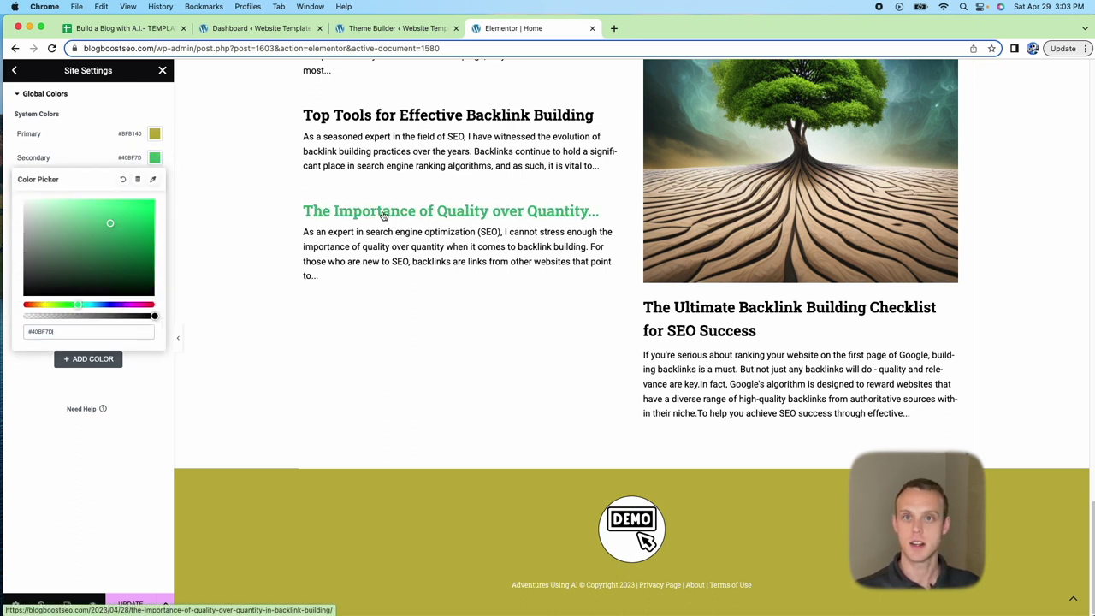
pyautogui.scroll(15, 369, 371)
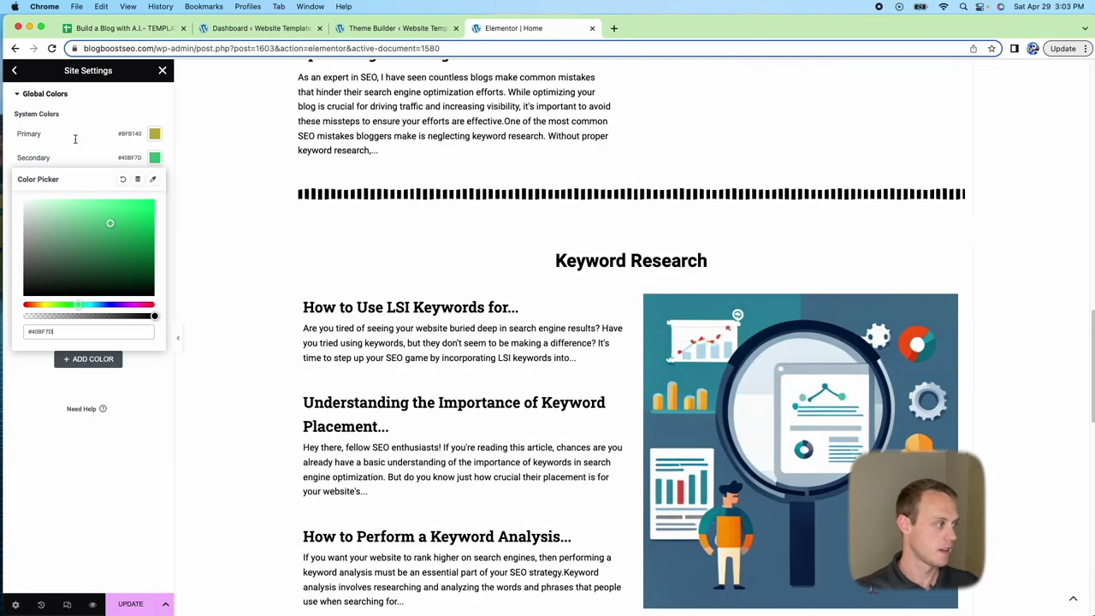
pyautogui.click(75, 140)
pyautogui.click(153, 182)
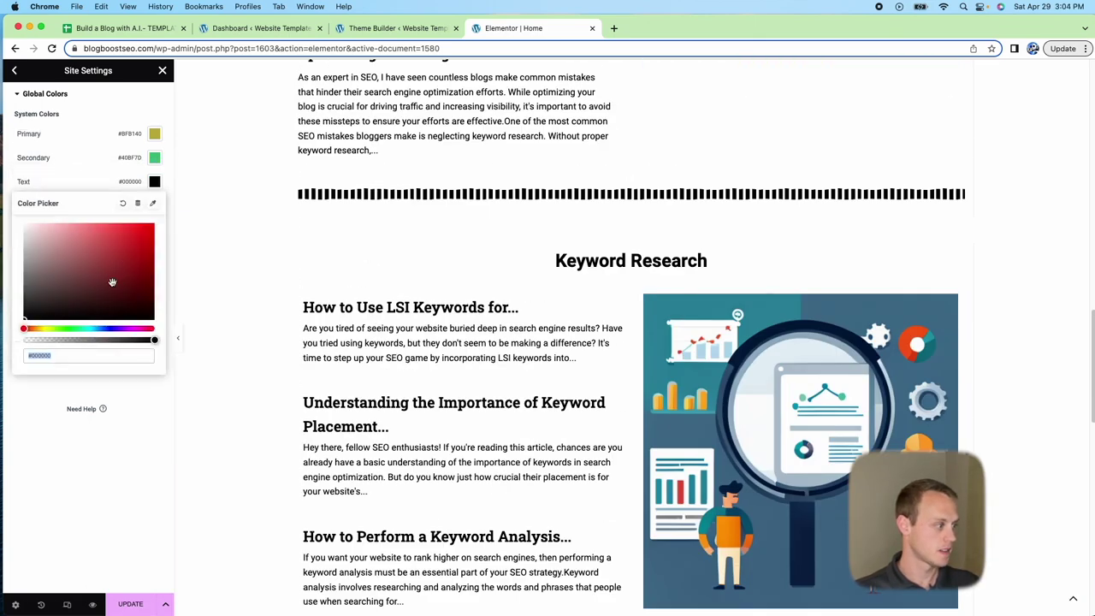
pyautogui.click(129, 259)
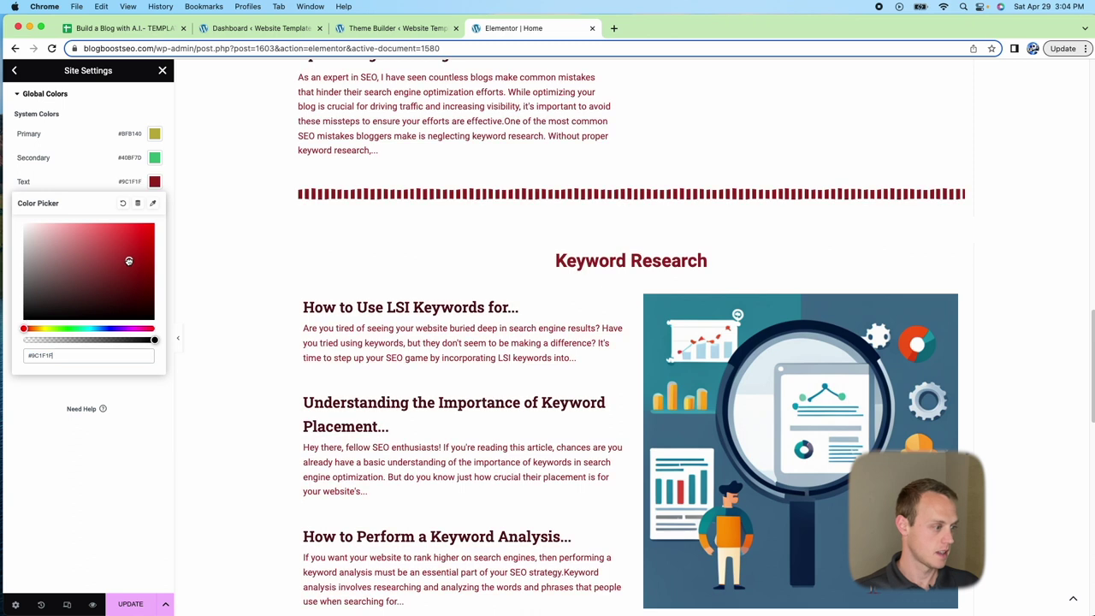
pyautogui.click(98, 166)
# Try #5D708A as the Accent global color and reset that color.
pyautogui.click(154, 207)
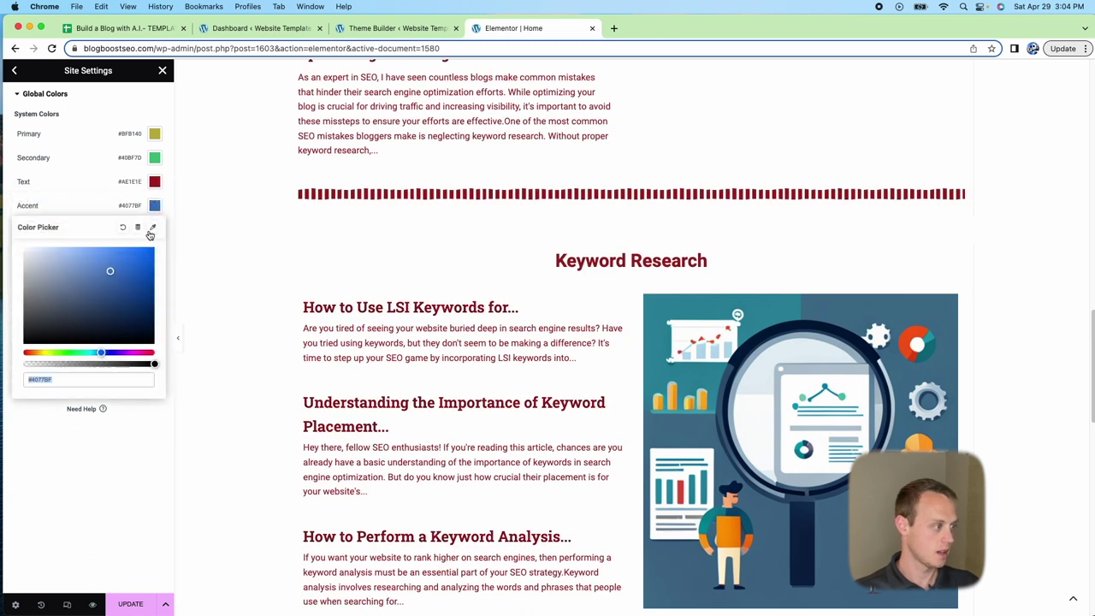
pyautogui.moveTo(129, 288); pyautogui.dragTo(66, 292)
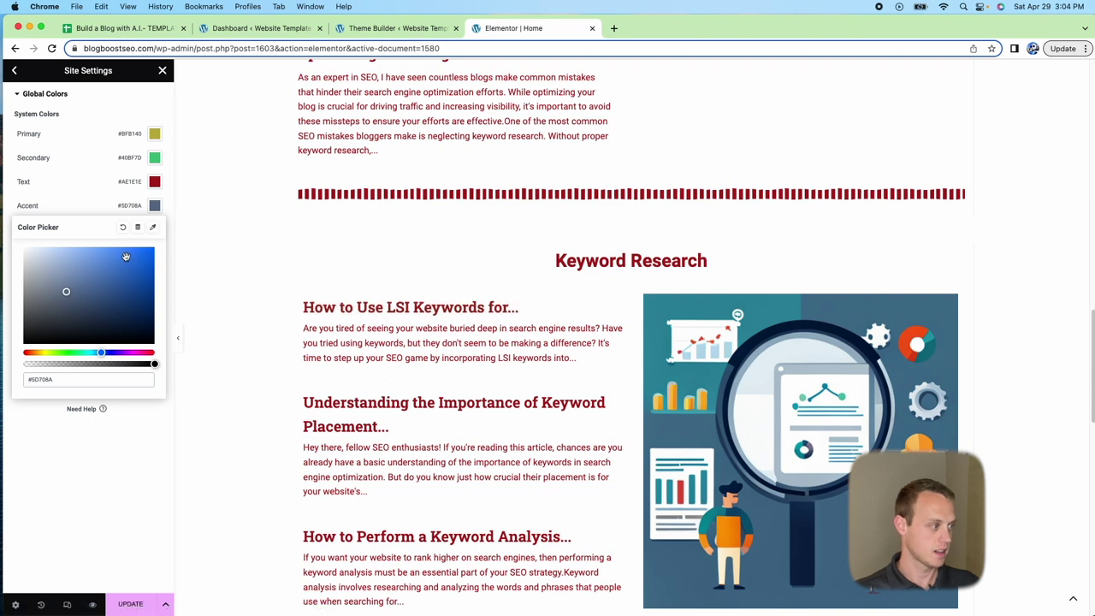
pyautogui.click(123, 227)
pyautogui.click(102, 200)
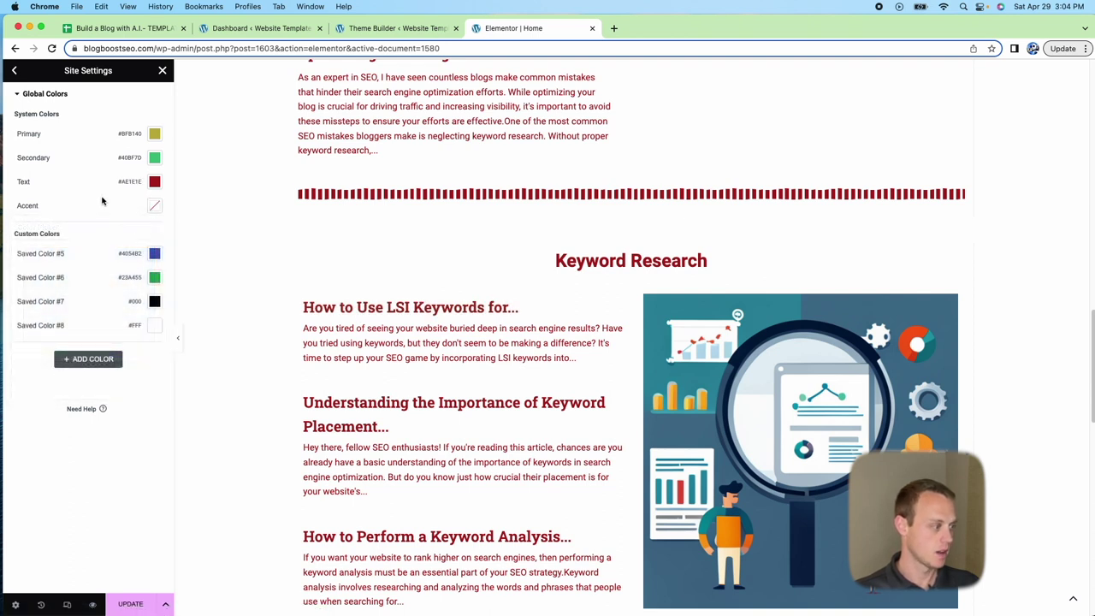
# Leave Site Settings and discard the global color changes.
pyautogui.click(14, 73)
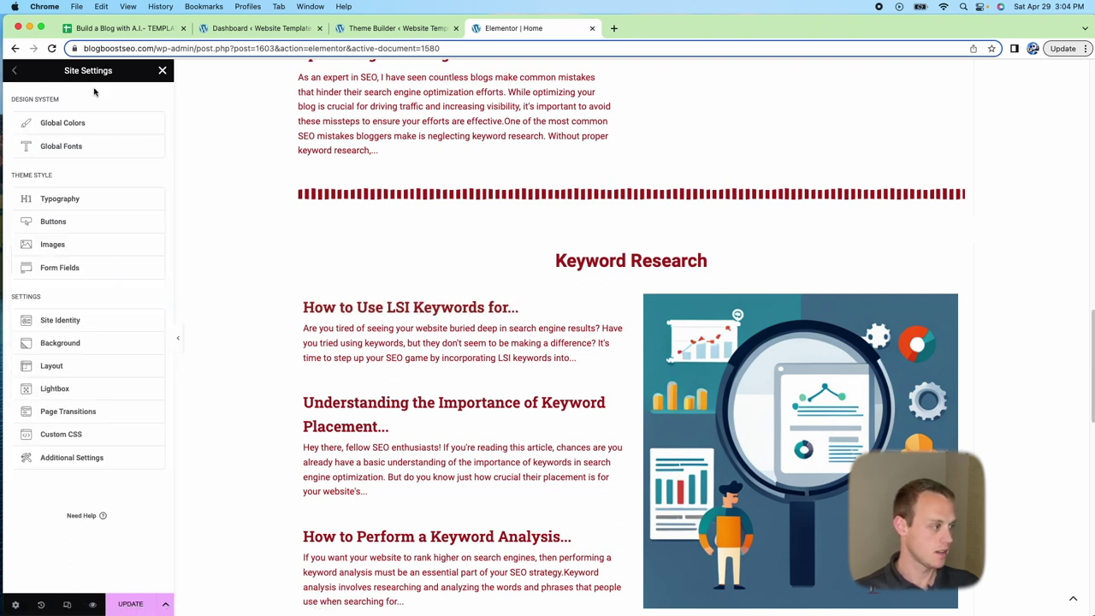
pyautogui.click(161, 71)
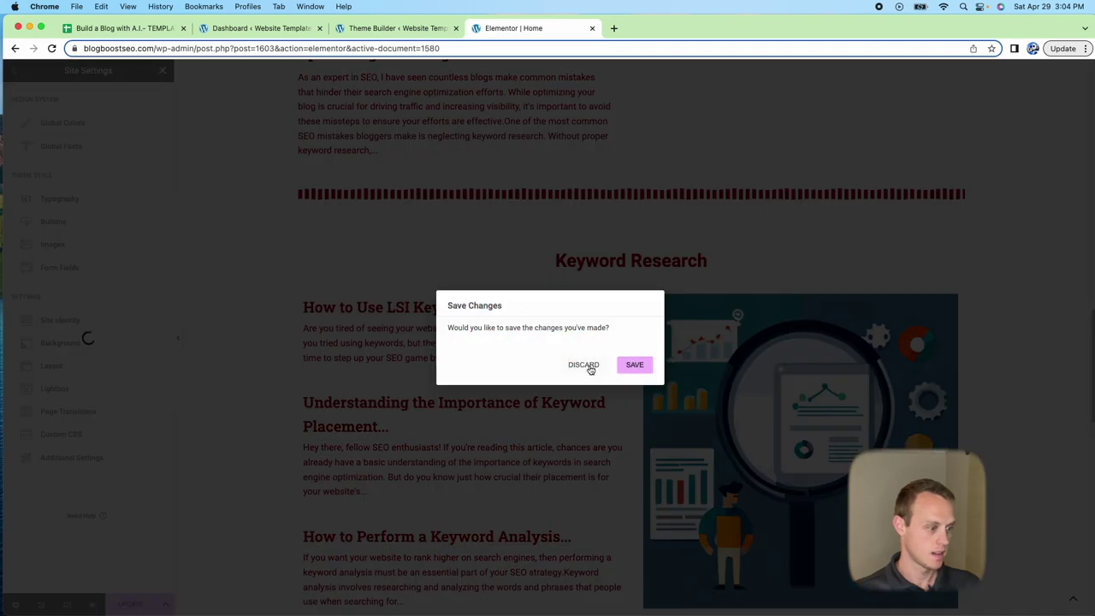
pyautogui.click(586, 365)
# Exit the home page editor with WP Dashboard as the exit destination, leaving without saving changes.
pyautogui.scroll(15, 579, 385)
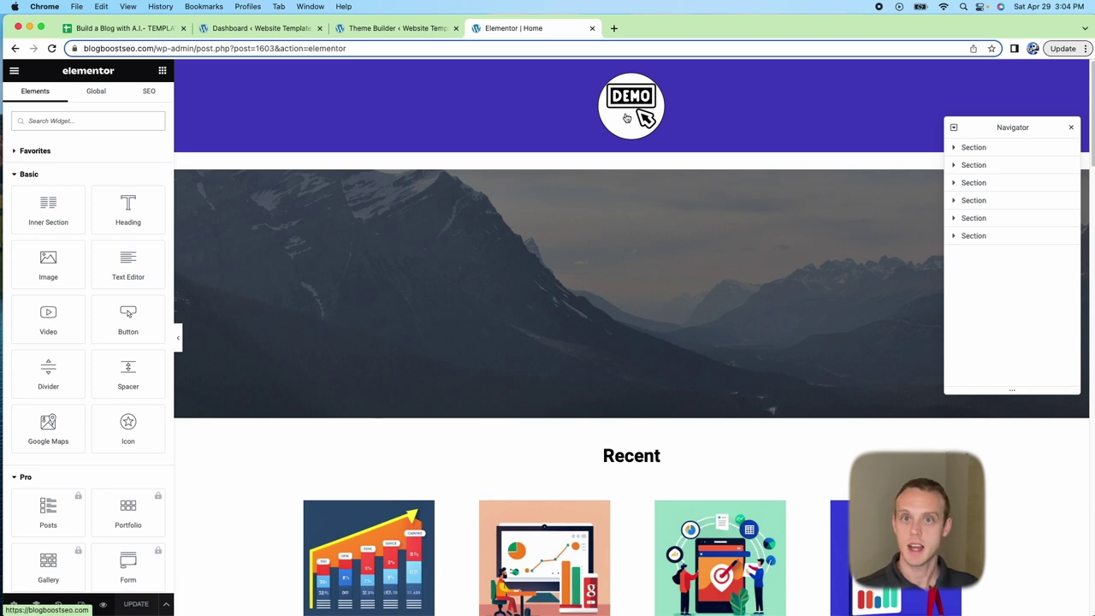
pyautogui.click(14, 70)
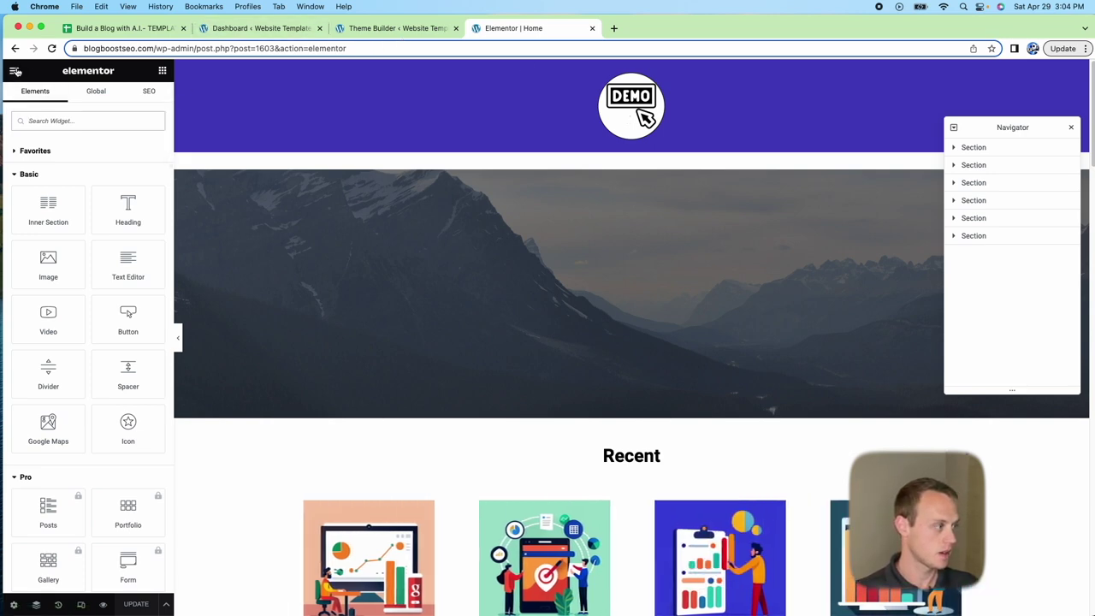
pyautogui.click(48, 291)
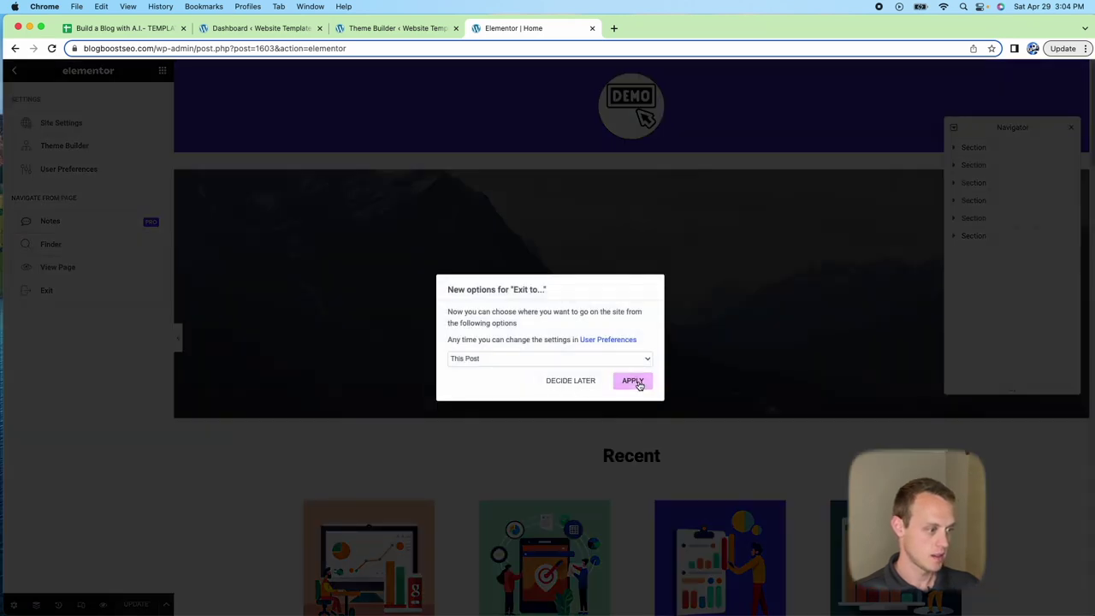
pyautogui.click(615, 359)
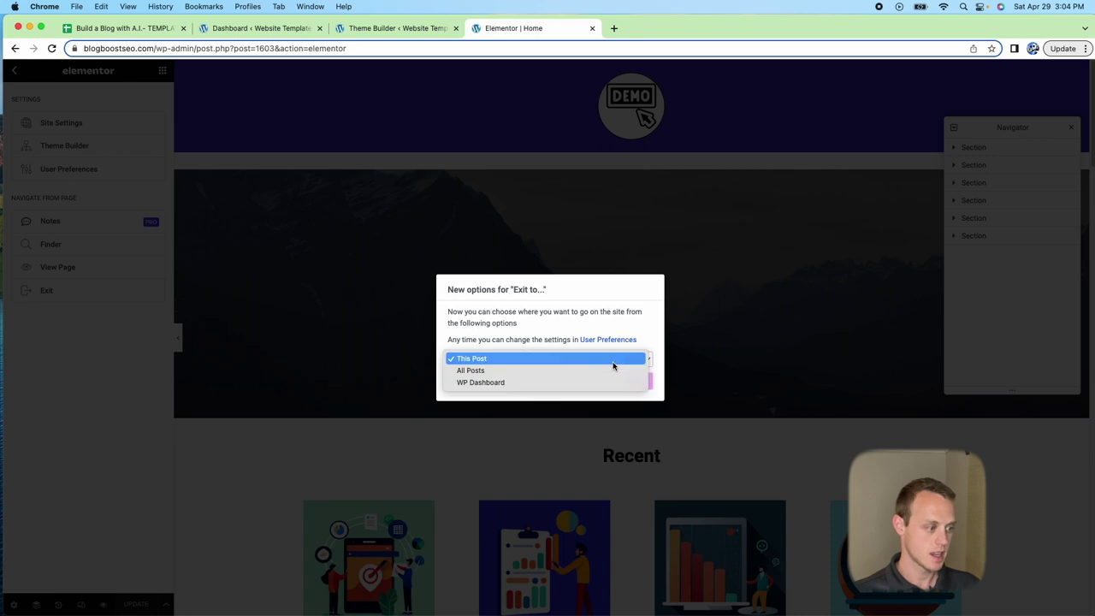
pyautogui.click(634, 384)
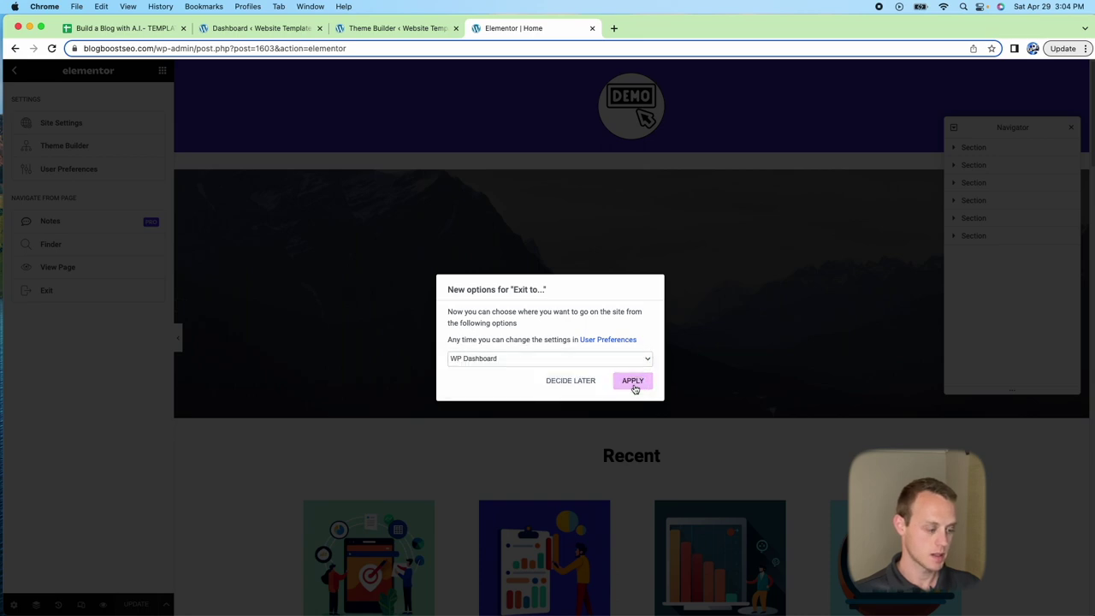
pyautogui.click(633, 381)
pyautogui.scroll(-3, 640, 420)
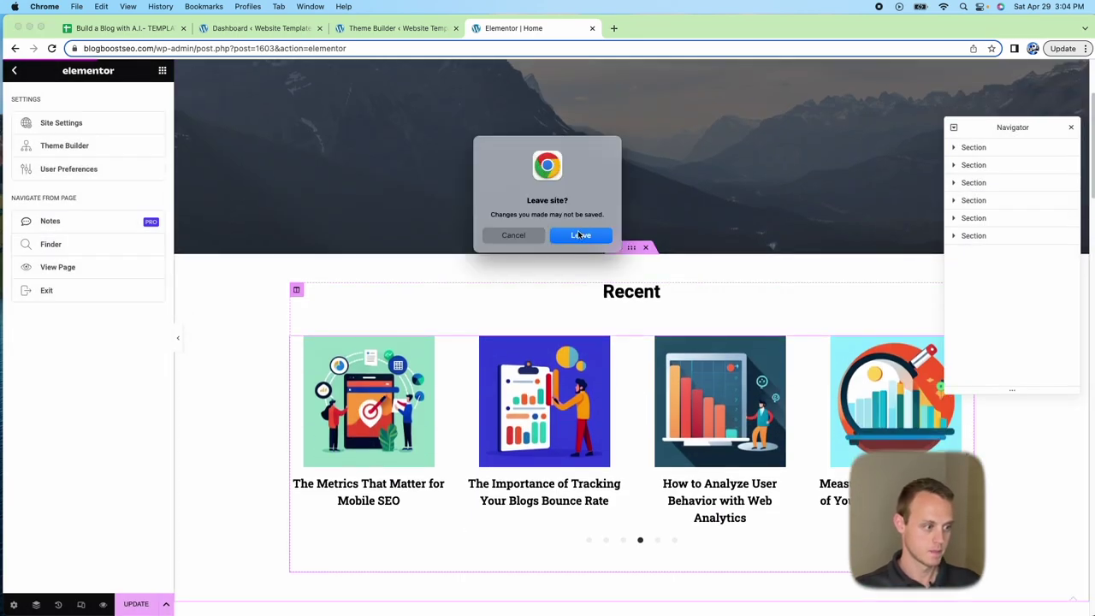
pyautogui.click(580, 235)
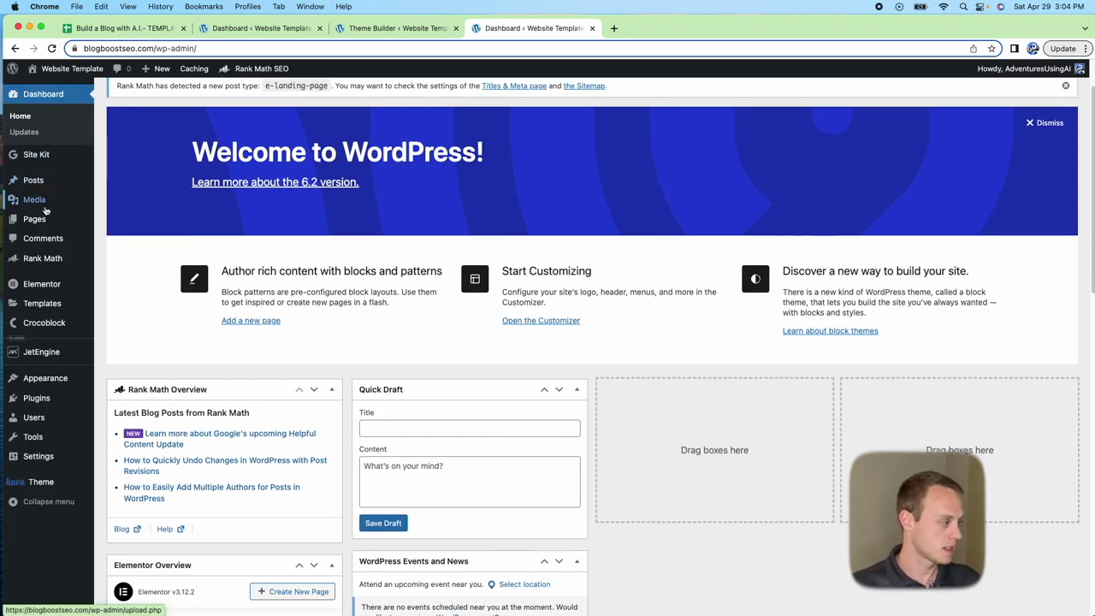
# Visit the live site, open its Header template in Elementor and show the site logo's settings.
pyautogui.moveTo(43, 70)
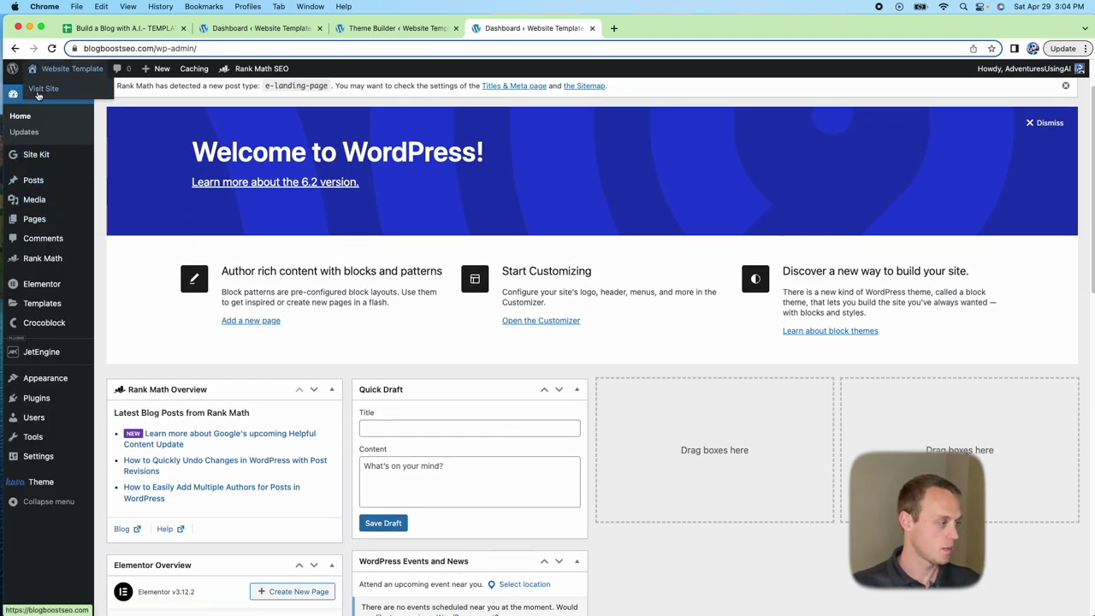
pyautogui.click(38, 90)
pyautogui.moveTo(352, 72)
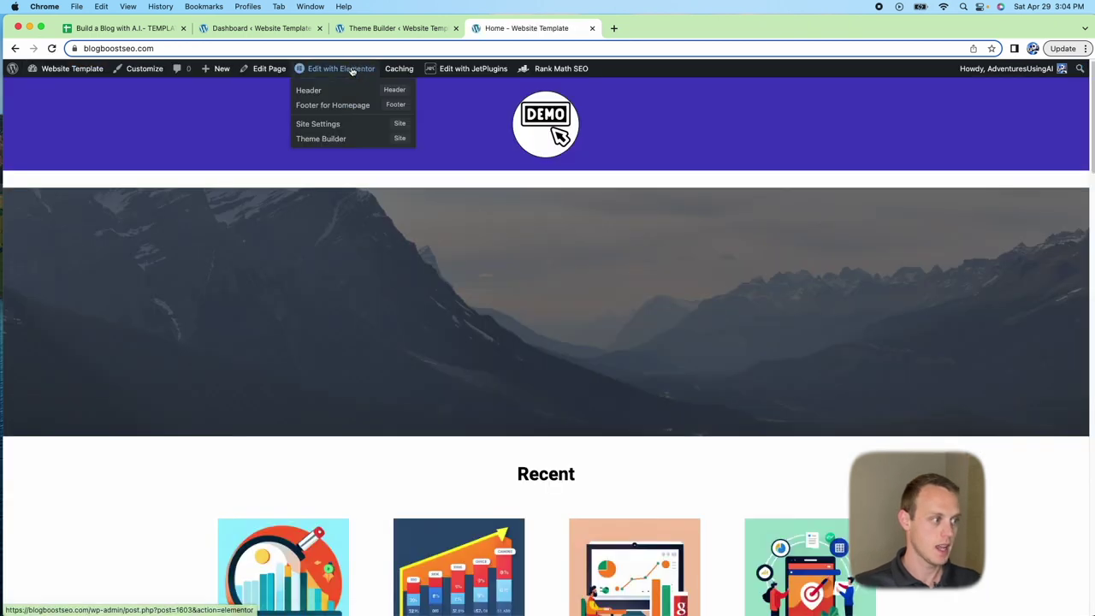
pyautogui.click(399, 92)
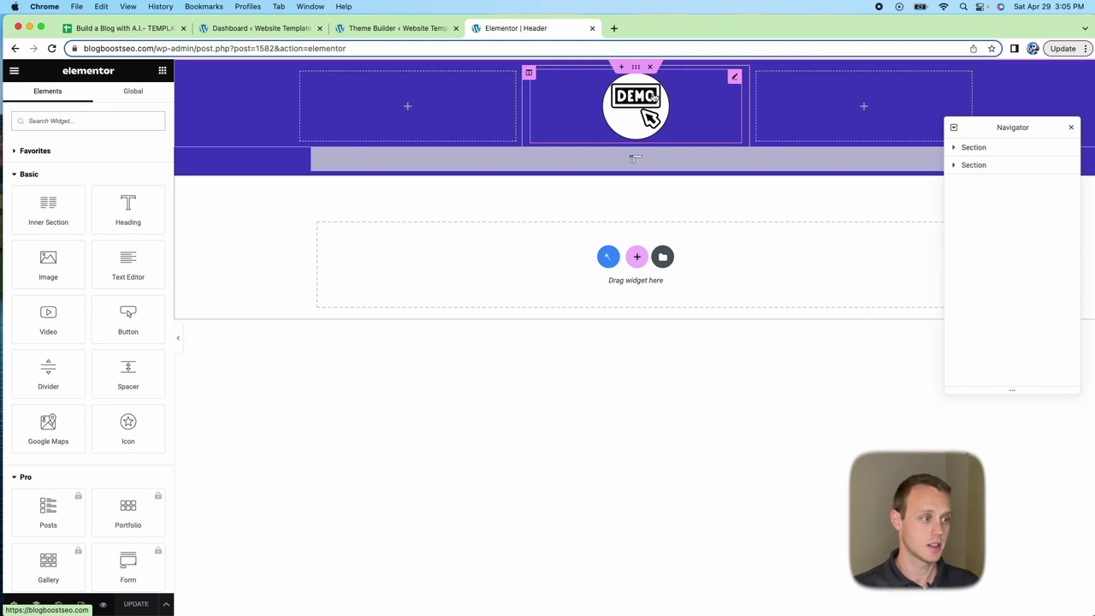
pyautogui.rightClick(725, 86)
pyautogui.click(747, 94)
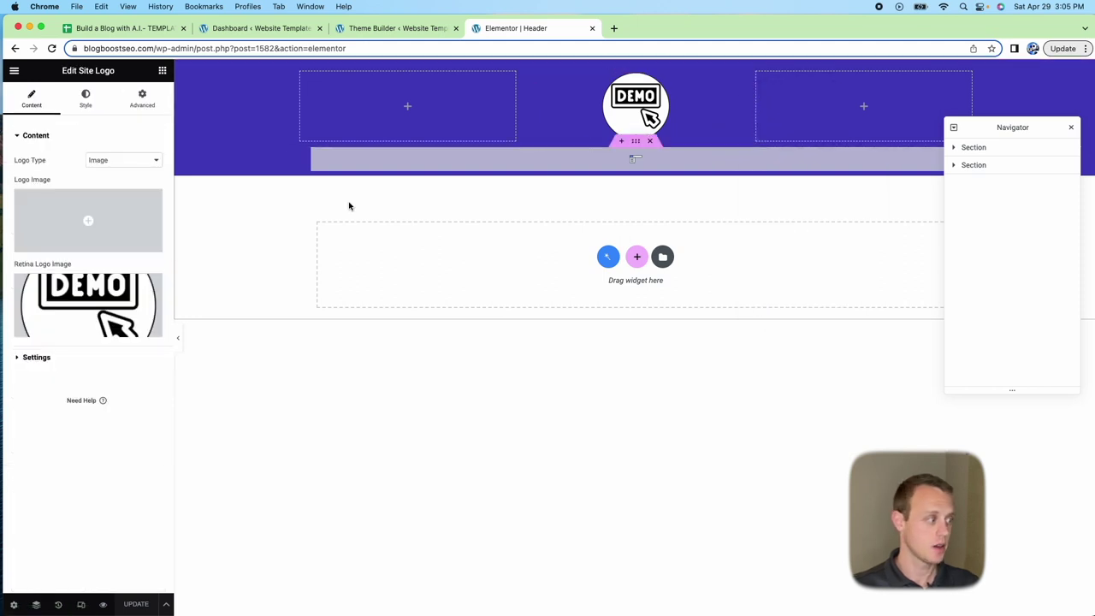
# Try the Text logo type for the header's site logo and switch it back to Image.
pyautogui.moveTo(98, 315)
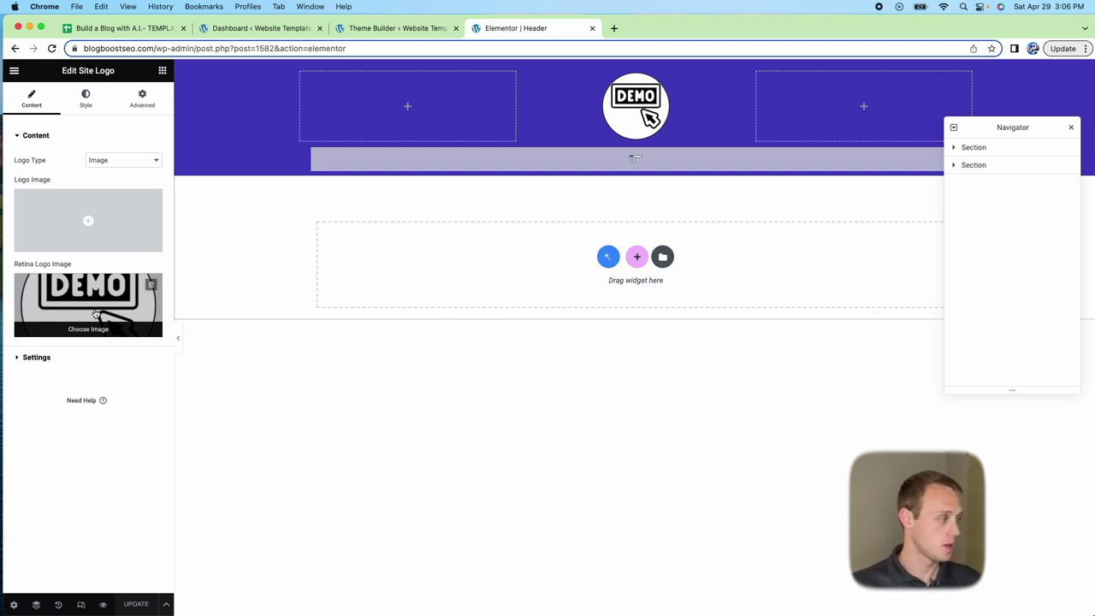
pyautogui.click(111, 160)
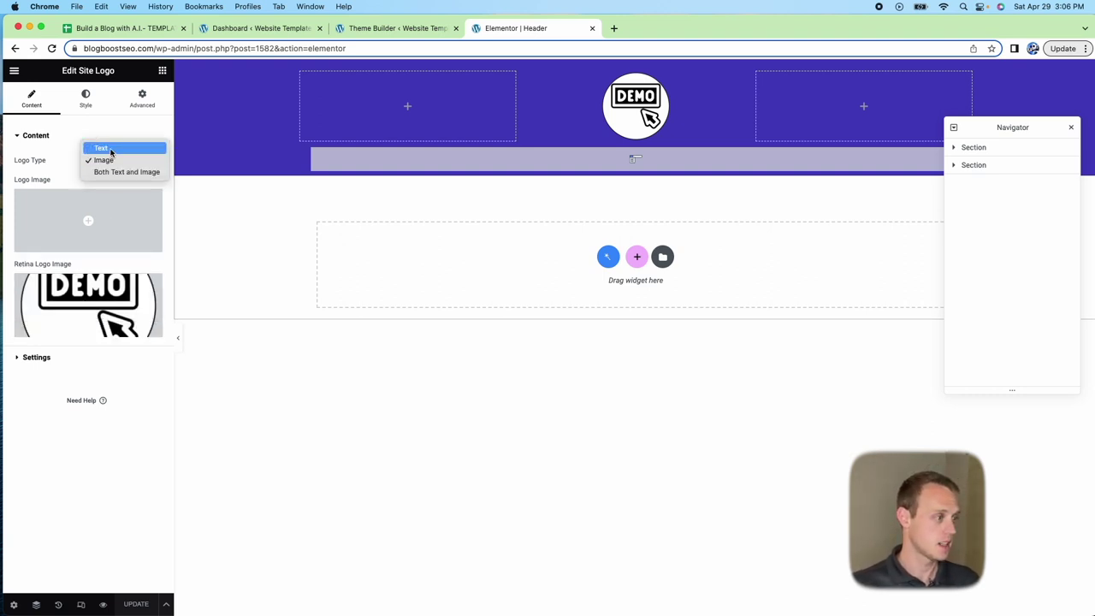
pyautogui.click(111, 150)
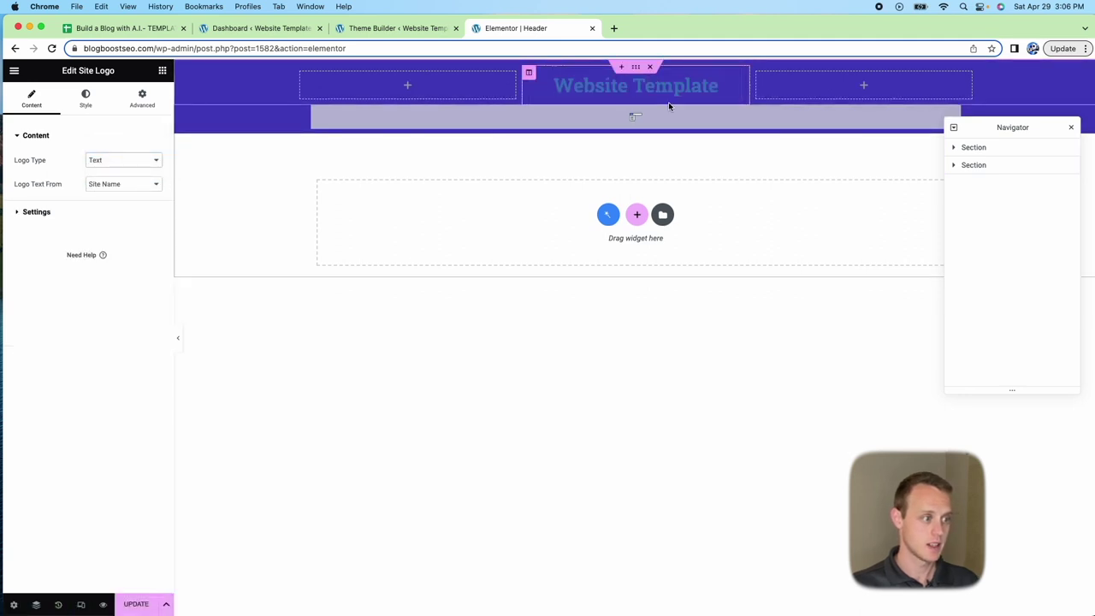
pyautogui.click(108, 157)
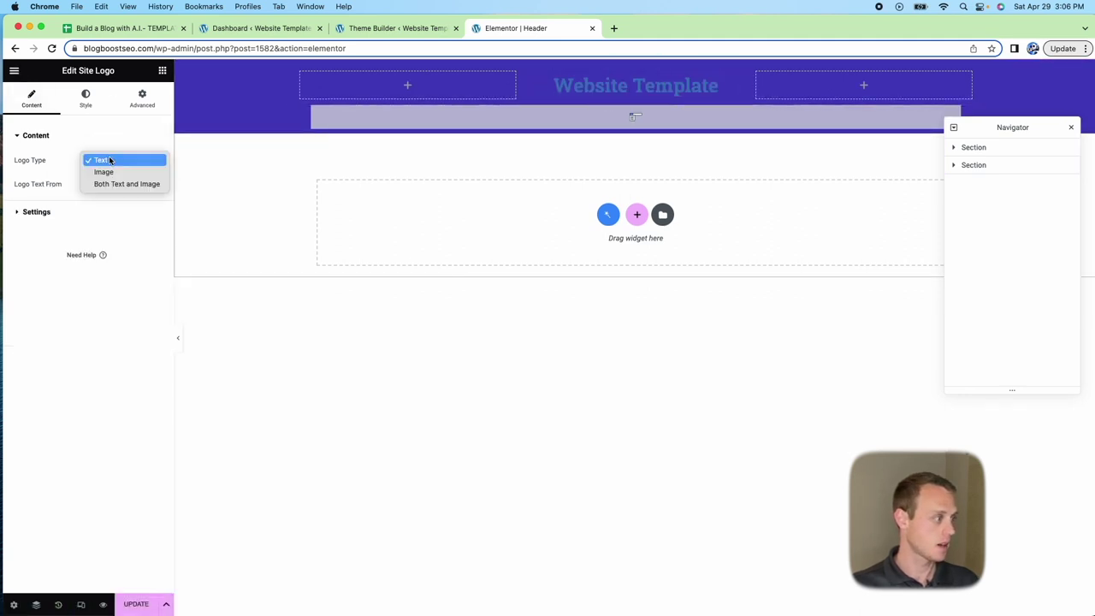
pyautogui.click(113, 175)
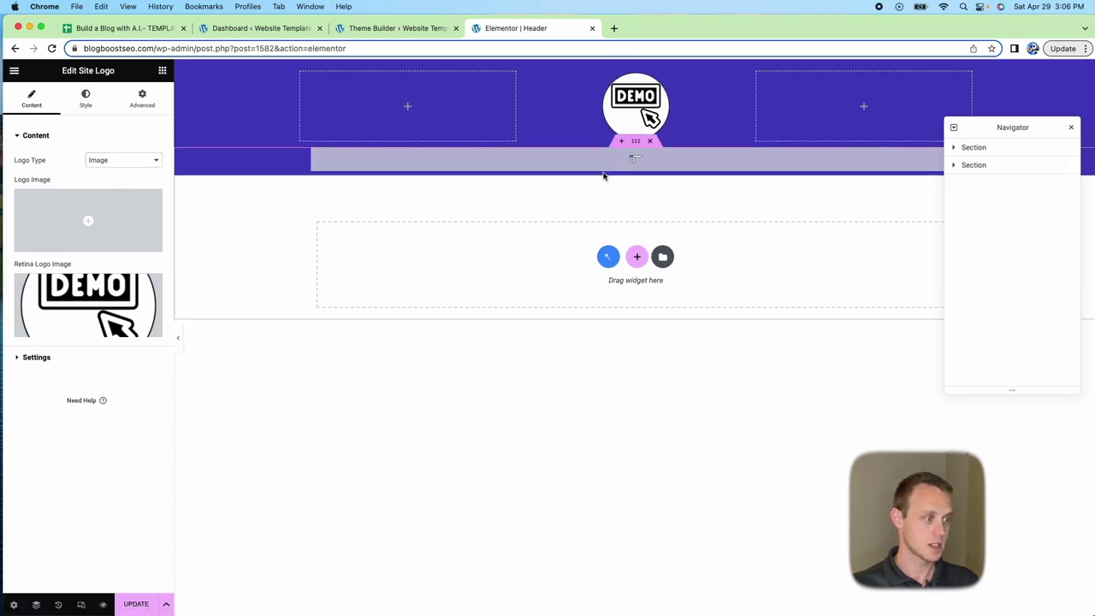
# Examine the header navigation menu's settings and exit to the WordPress dashboard without saving the header.
pyautogui.rightClick(602, 170)
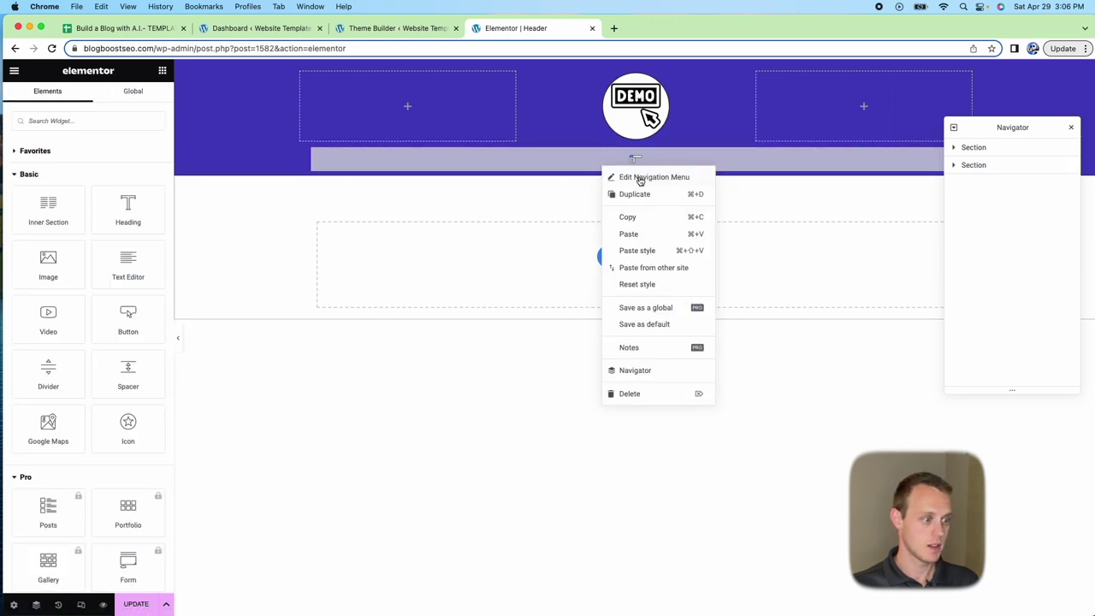
pyautogui.click(640, 178)
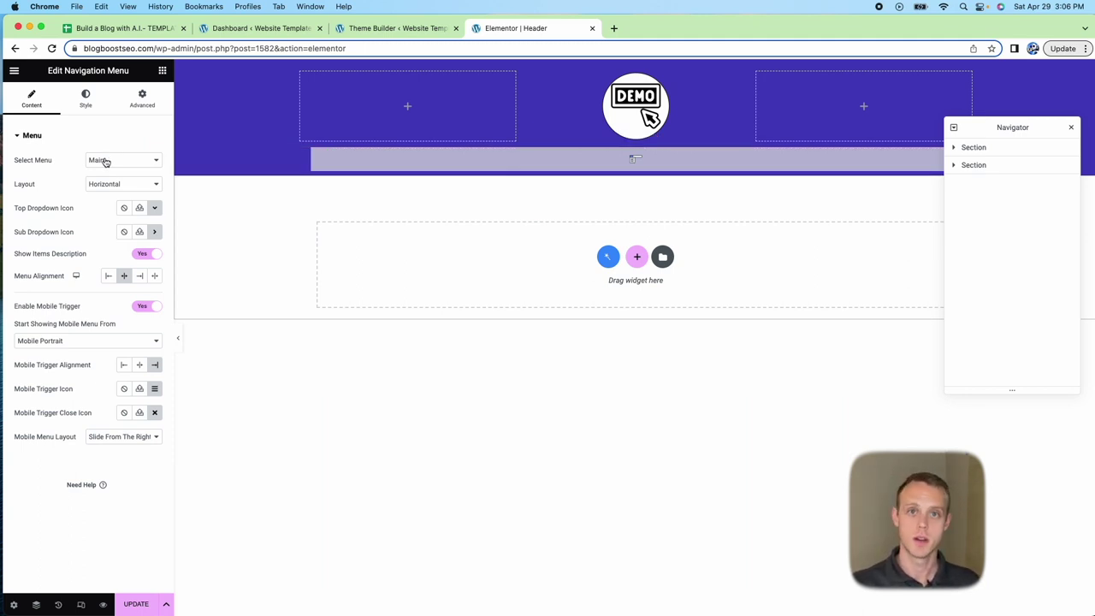
pyautogui.click(14, 72)
pyautogui.click(45, 291)
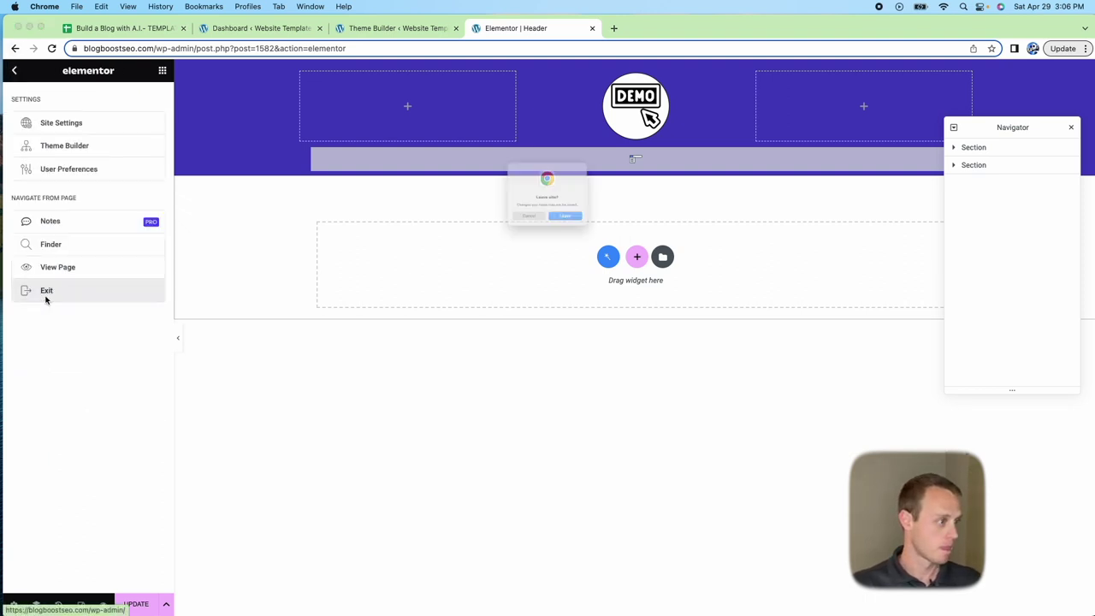
pyautogui.click(567, 238)
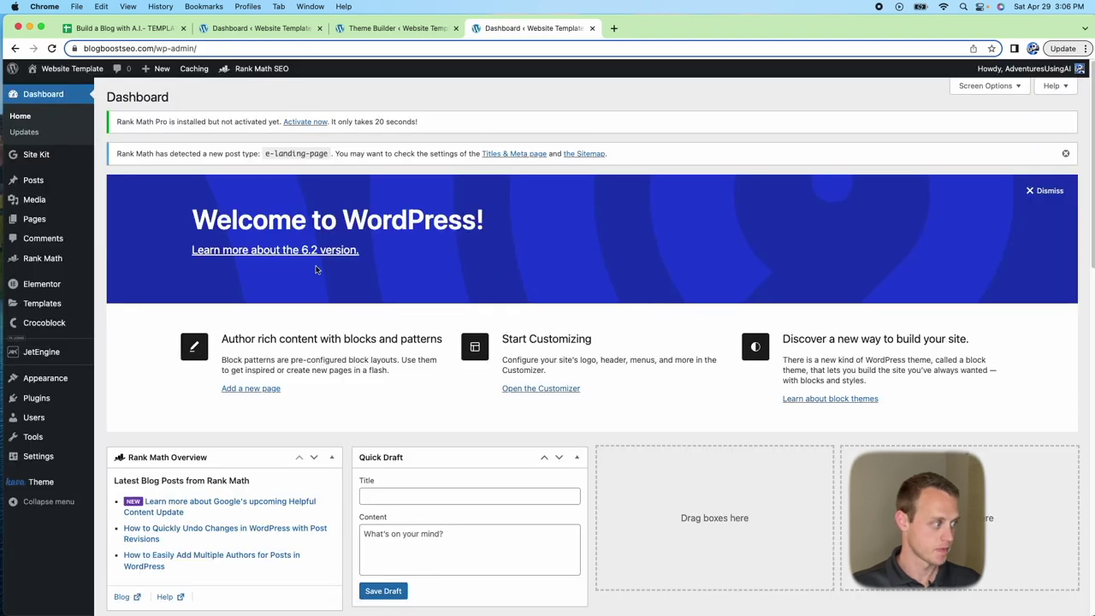
pyautogui.moveTo(41, 379)
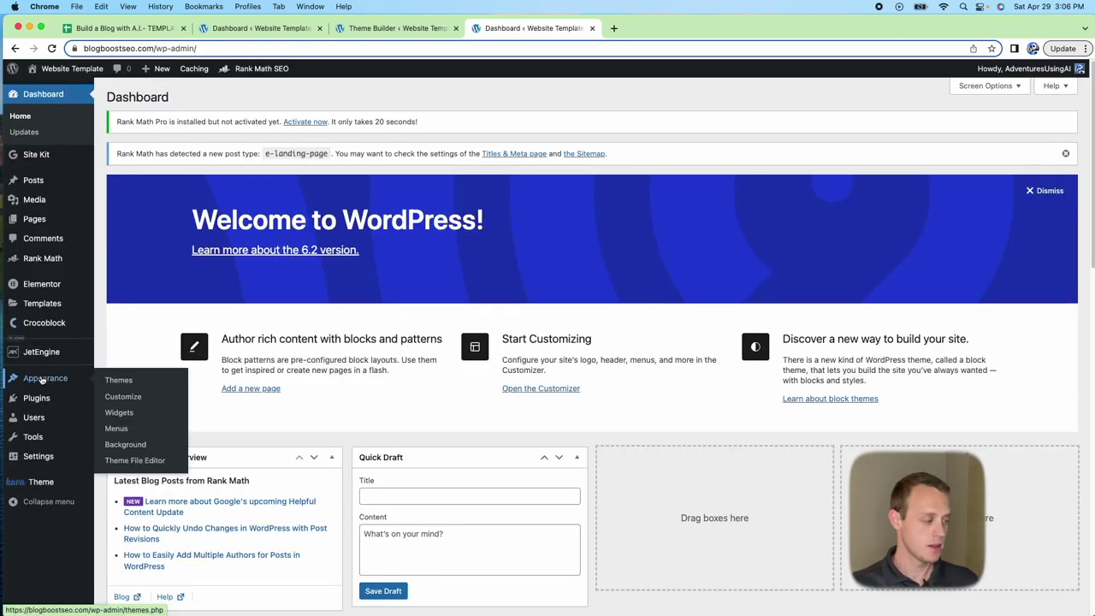
pyautogui.click(139, 397)
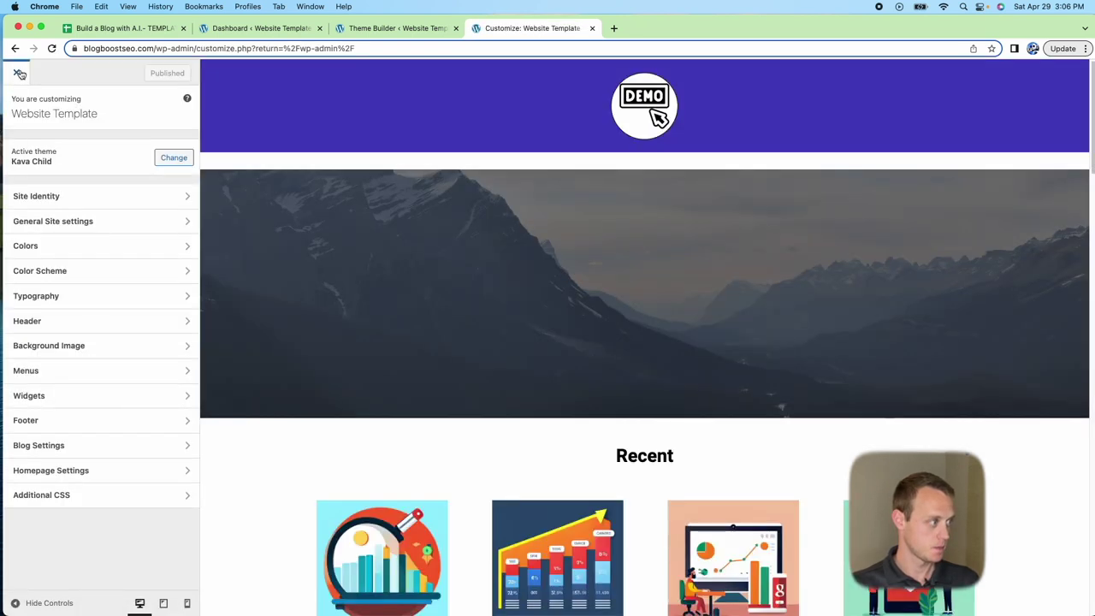
pyautogui.click(17, 73)
# Add the Content Strategy, SEO Basics, On and Off page Optimization, Keyword Research and Analytics and Reporting categories to the Main menu and save it.
pyautogui.moveTo(26, 386)
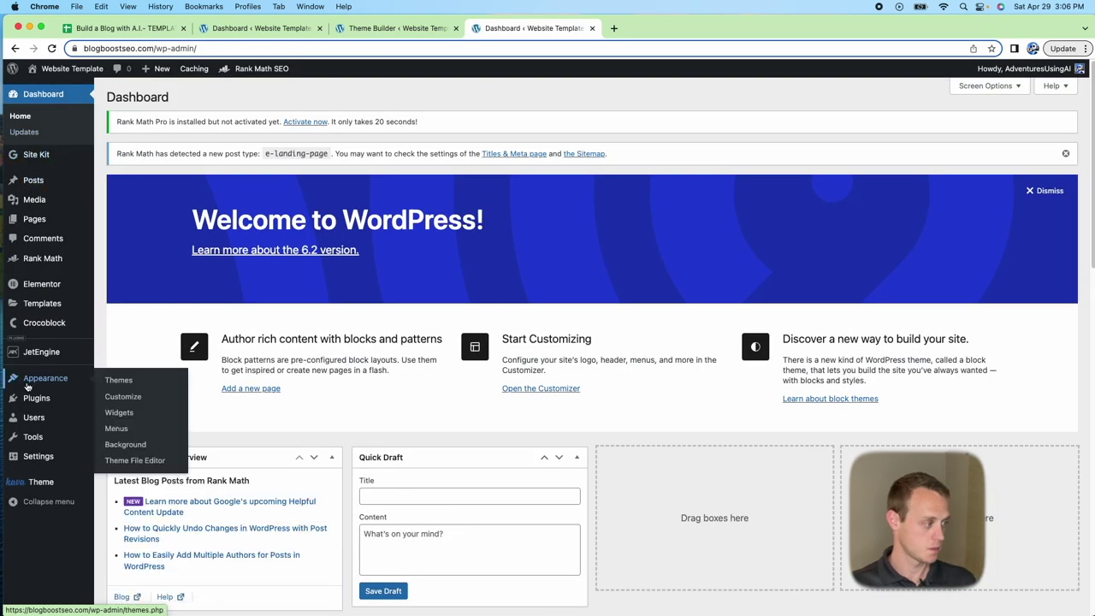
pyautogui.click(121, 429)
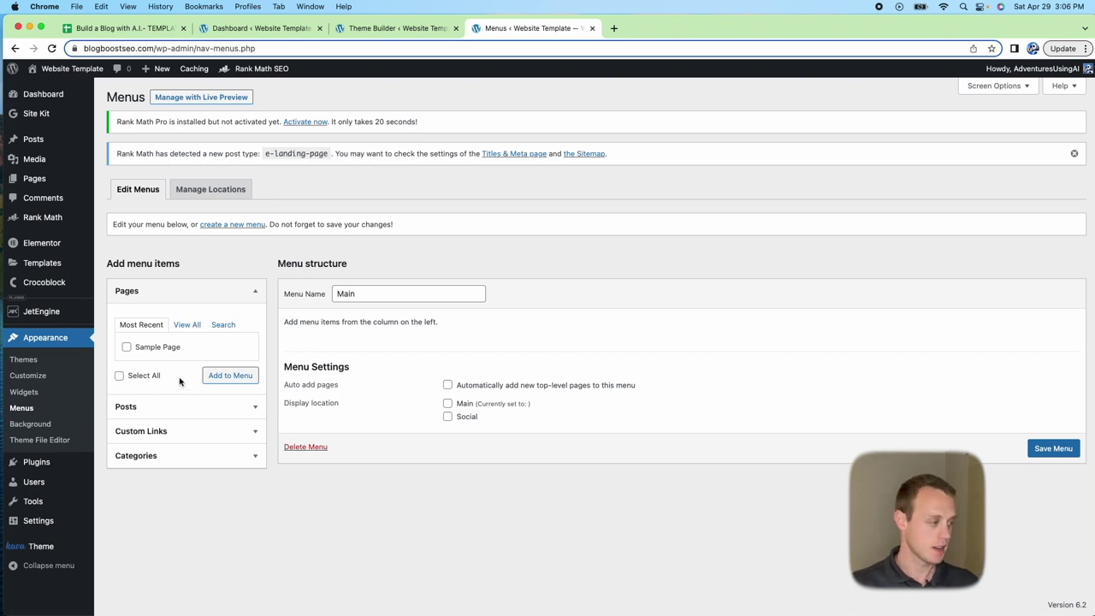
pyautogui.click(136, 455)
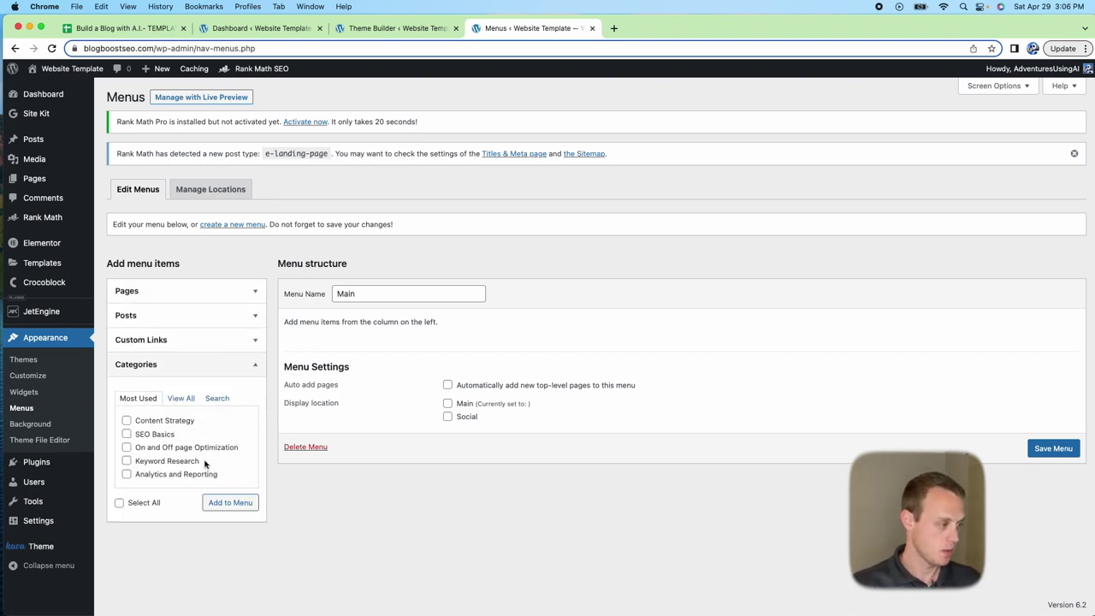
pyautogui.click(127, 421)
pyautogui.click(127, 433)
pyautogui.click(126, 447)
pyautogui.click(127, 461)
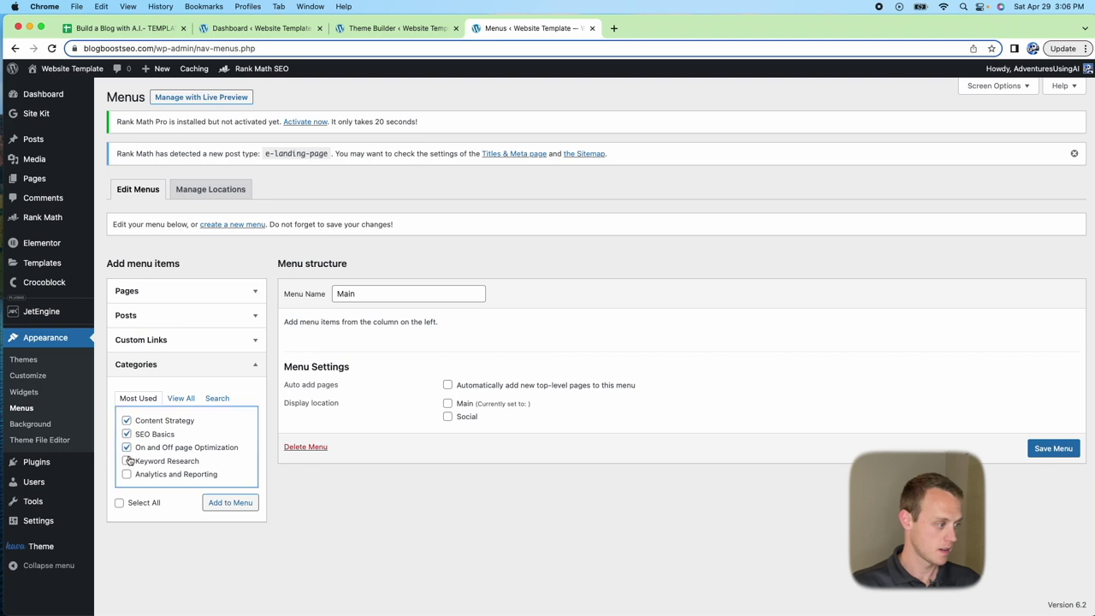
pyautogui.click(126, 474)
pyautogui.click(217, 504)
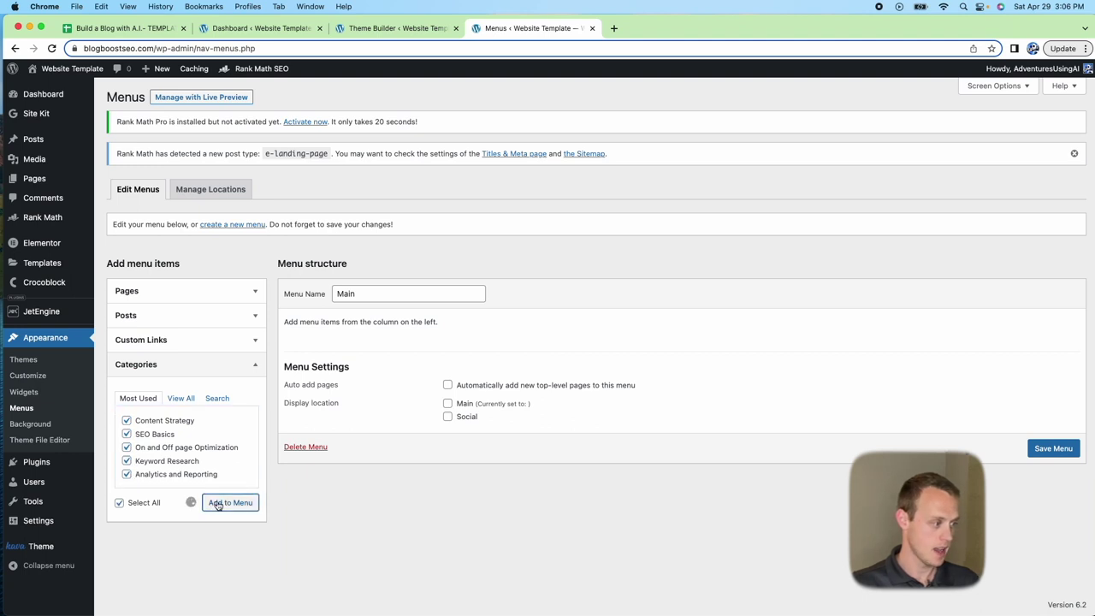
pyautogui.scroll(-2, 553, 498)
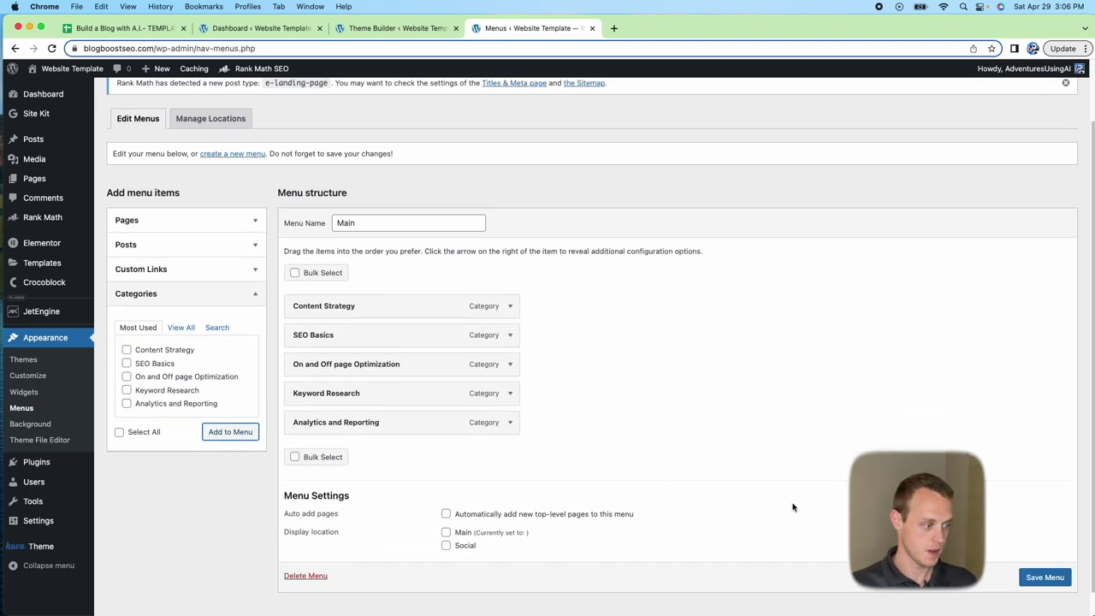
pyautogui.click(1031, 575)
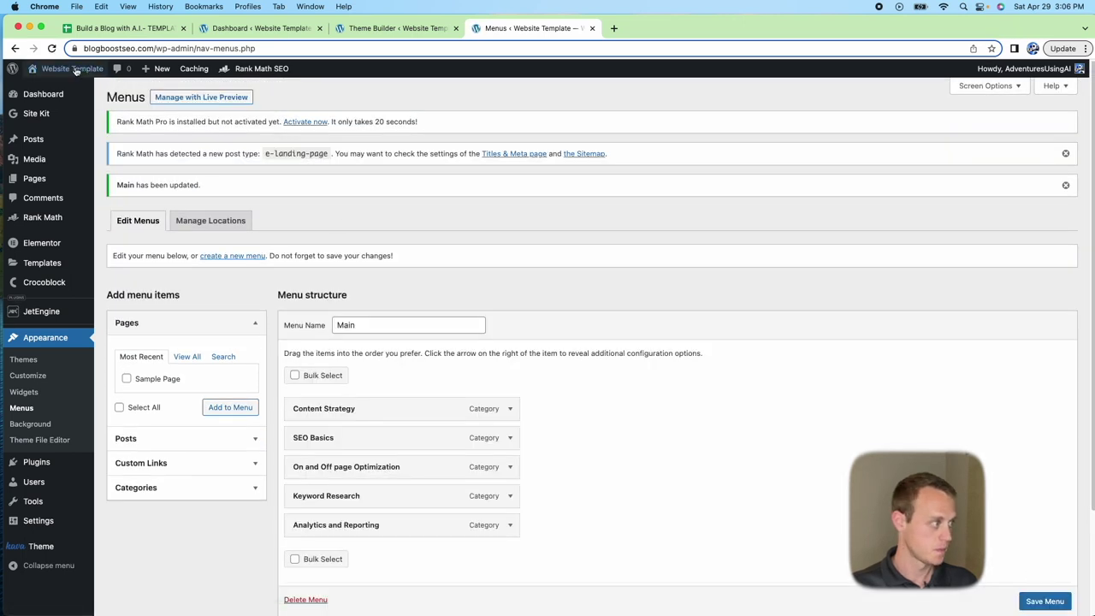
# Open the live site in a new browser tab and check the Keyword Research category page from the header menu.
pyautogui.moveTo(60, 68)
pyautogui.rightClick(55, 89)
pyautogui.click(102, 91)
pyautogui.click(642, 33)
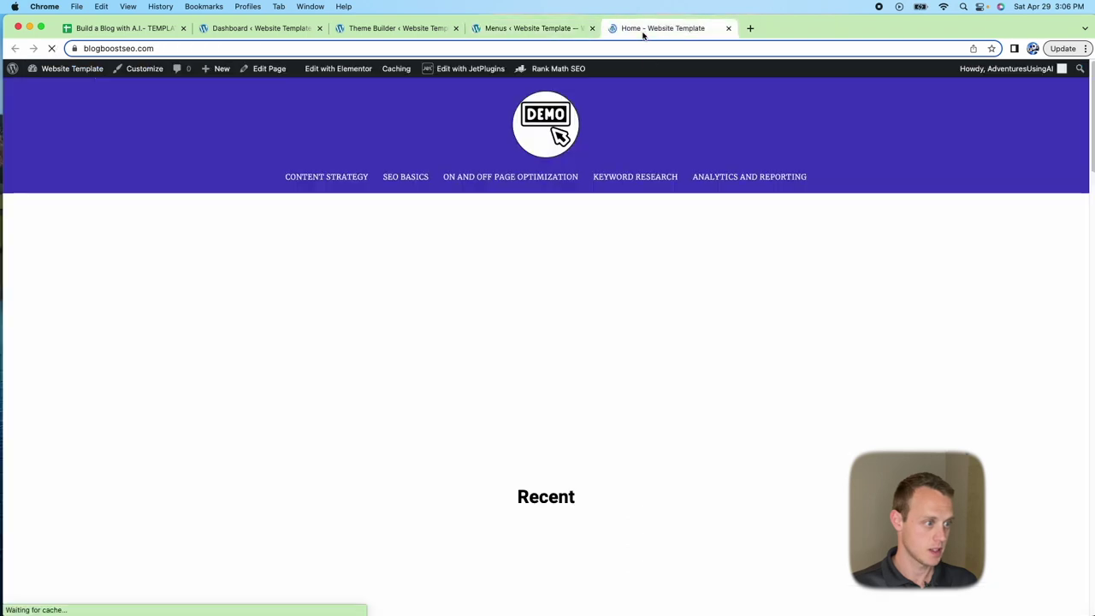
pyautogui.click(630, 184)
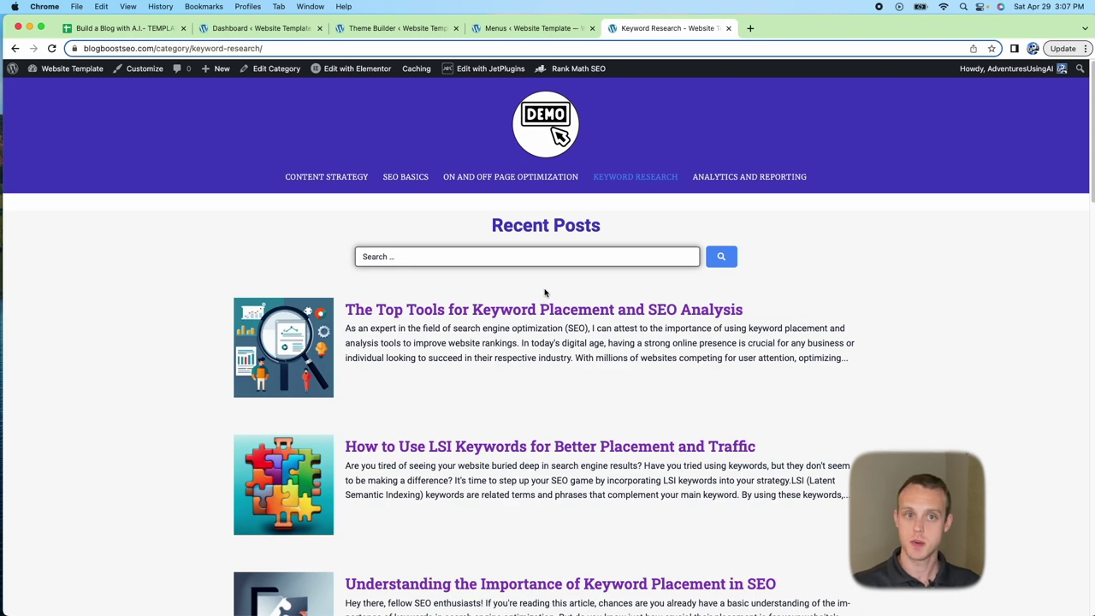
# Review the live home page down to the footer's copyright line and page links, and return to the Menus admin page.
pyautogui.click(538, 150)
pyautogui.scroll(-15, 588, 304)
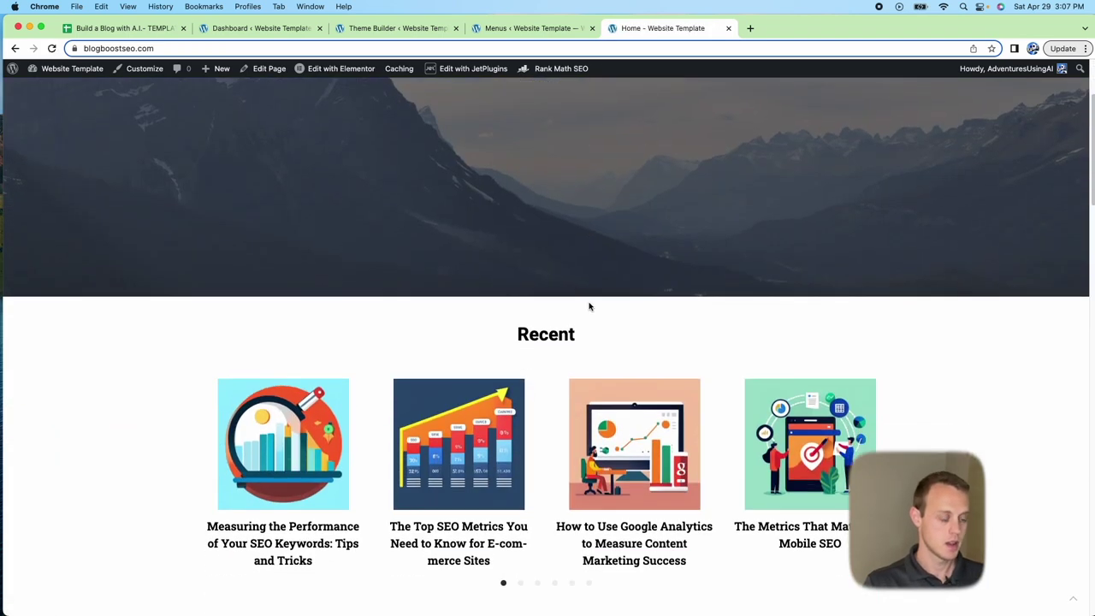
pyautogui.scroll(-15, 589, 305)
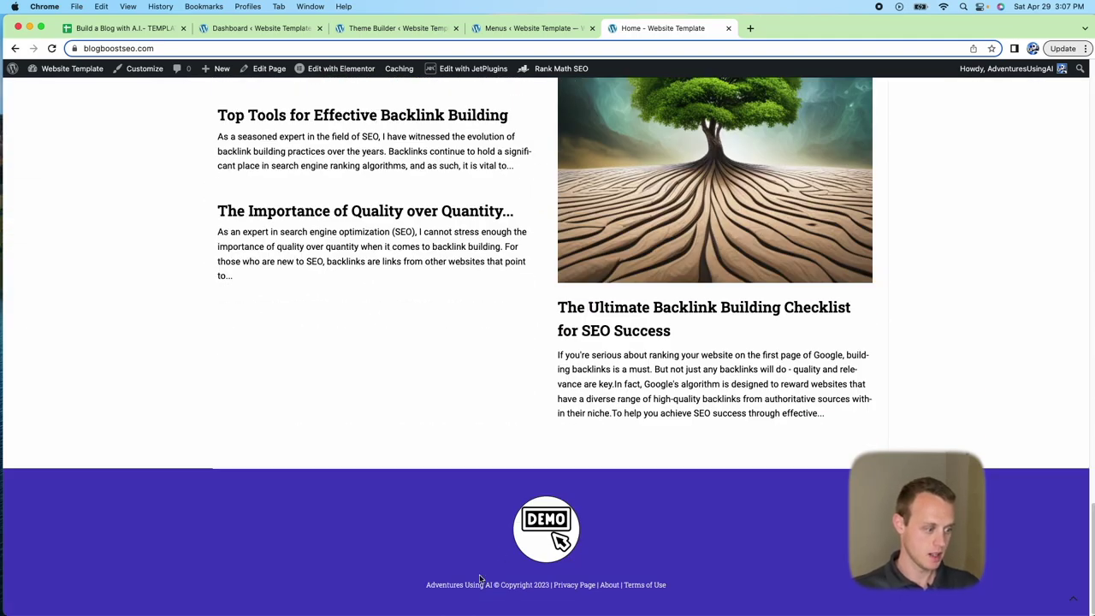
pyautogui.moveTo(430, 587); pyautogui.dragTo(549, 583)
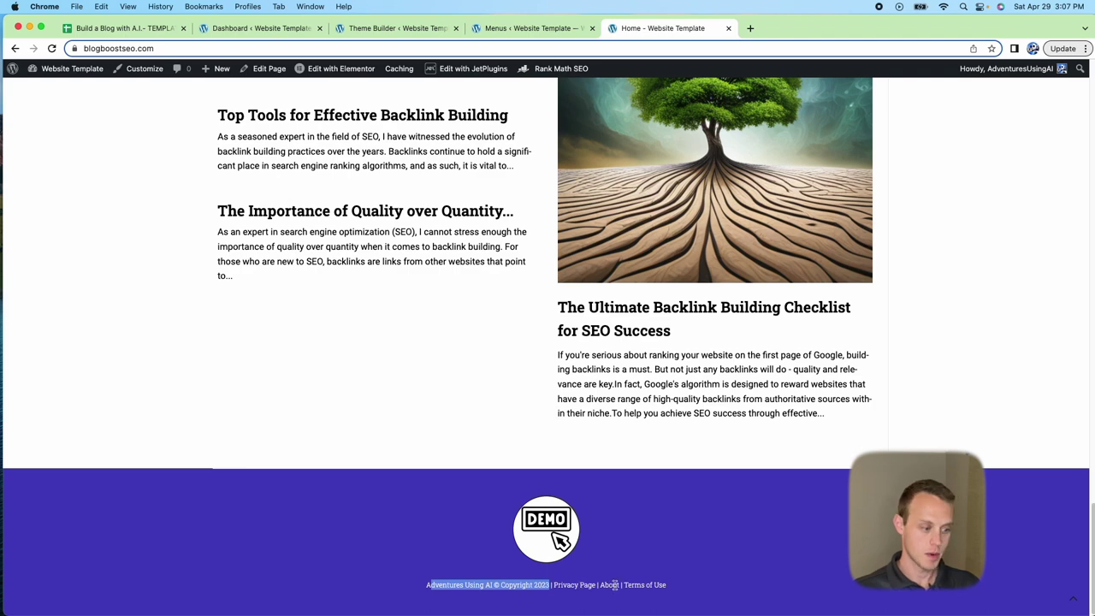
pyautogui.click(520, 29)
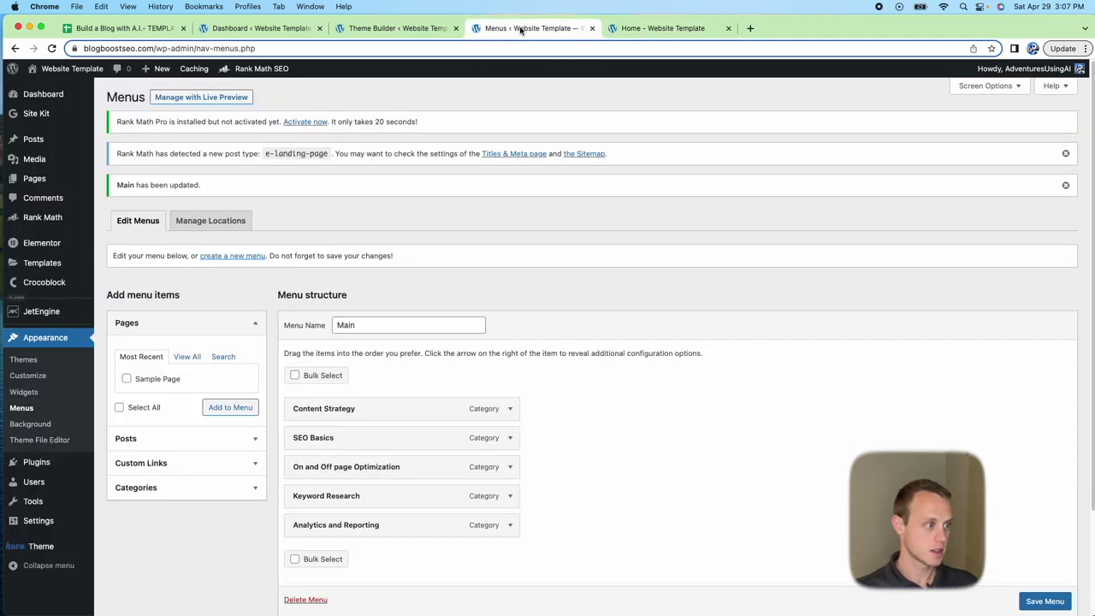
# Move the Sample Page and the draft Privacy Policy page to the trash.
pyautogui.click(35, 177)
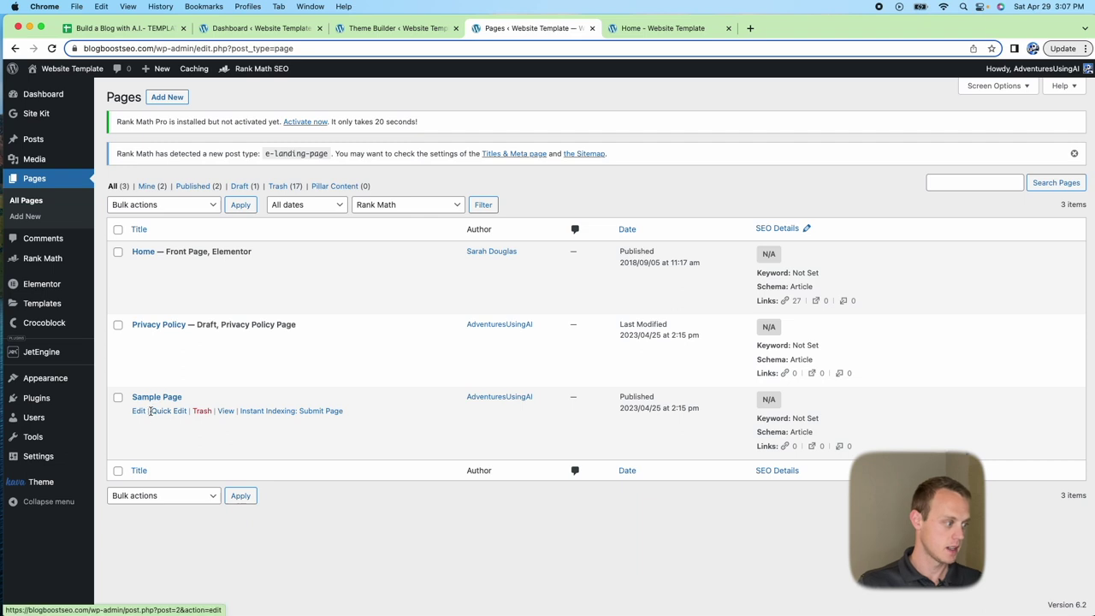
pyautogui.click(204, 410)
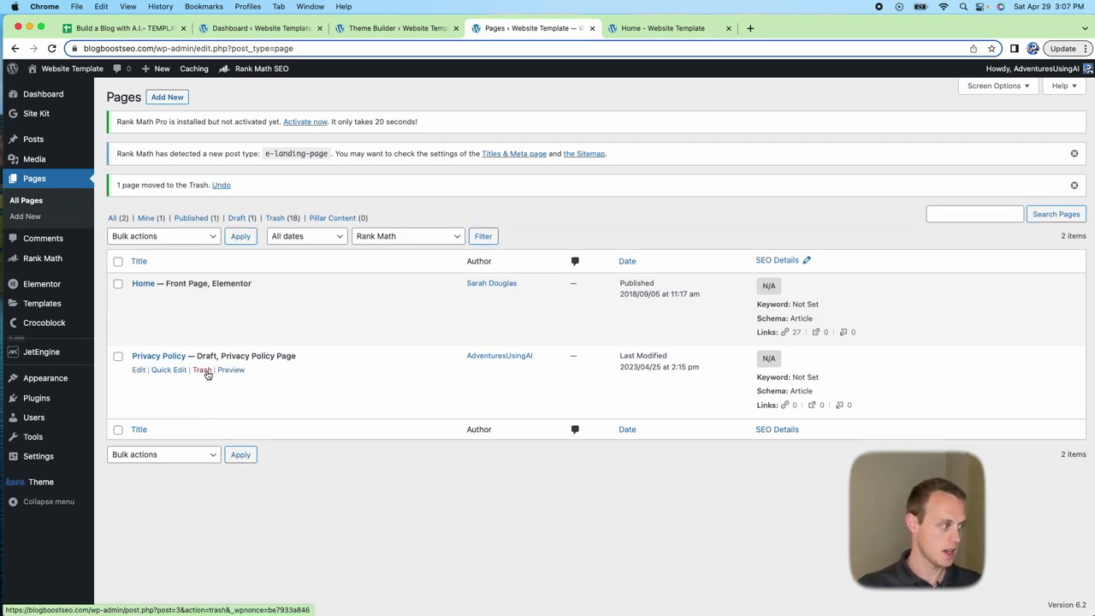
pyautogui.click(203, 370)
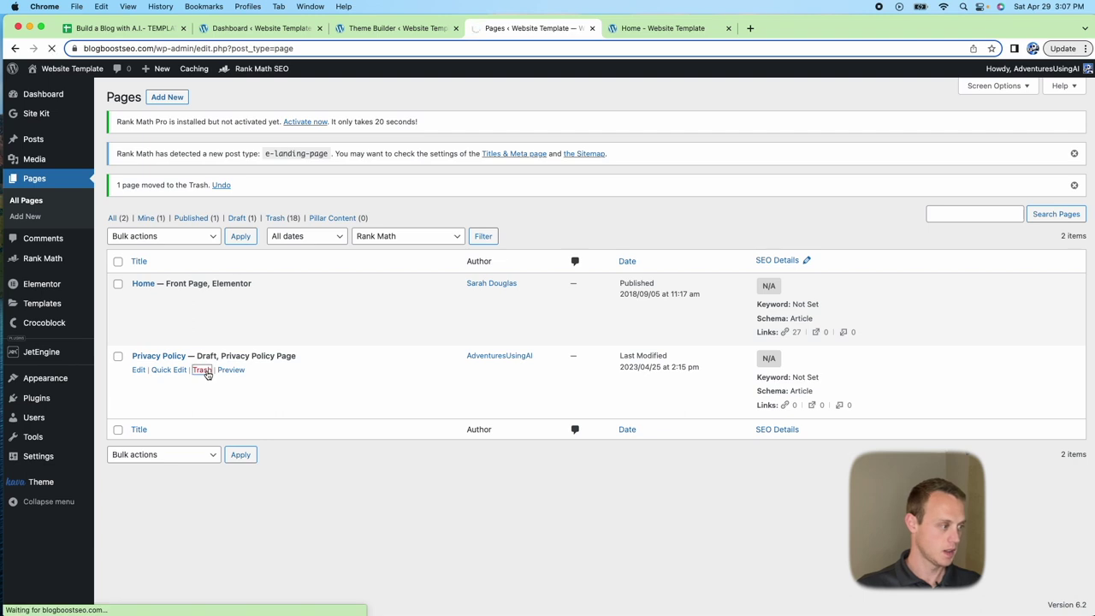
# Create a new Privacy Policy page from the site's privacy settings.
pyautogui.moveTo(37, 458)
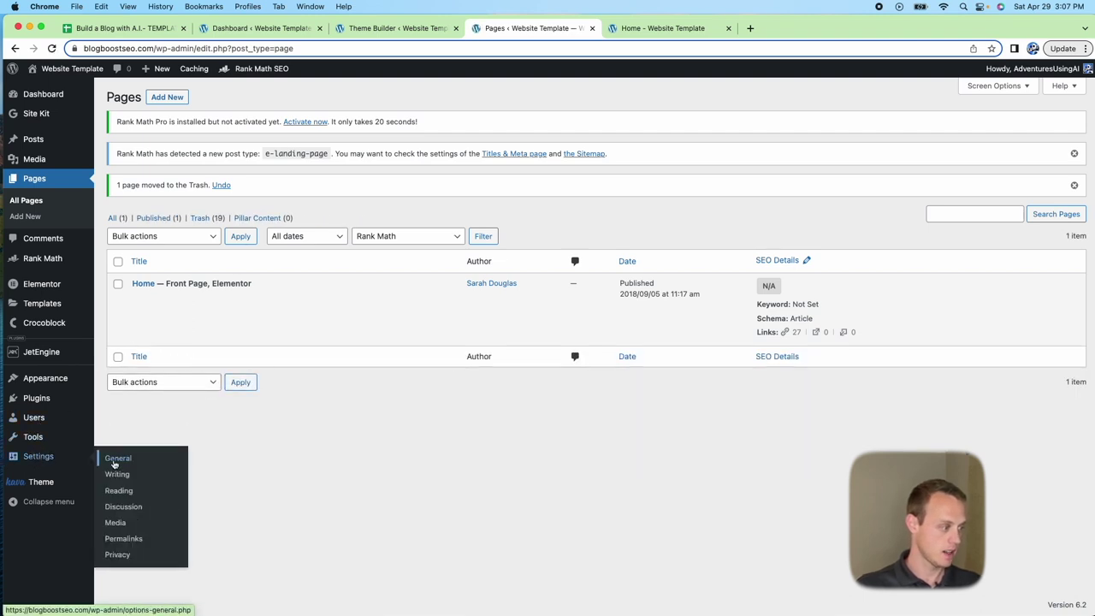
pyautogui.click(129, 560)
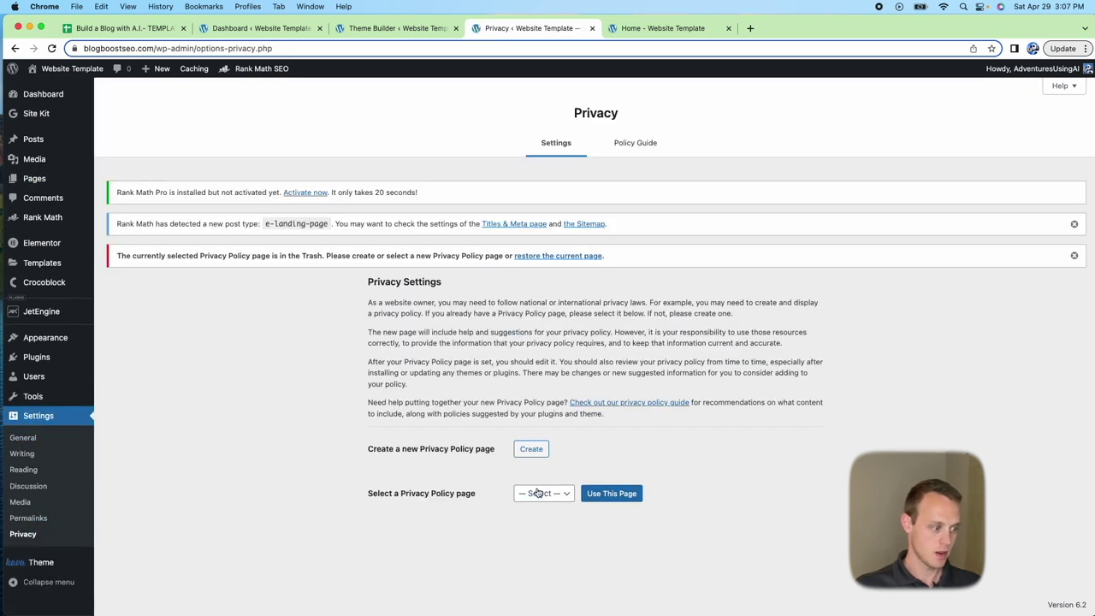
pyautogui.click(537, 492)
pyautogui.click(537, 507)
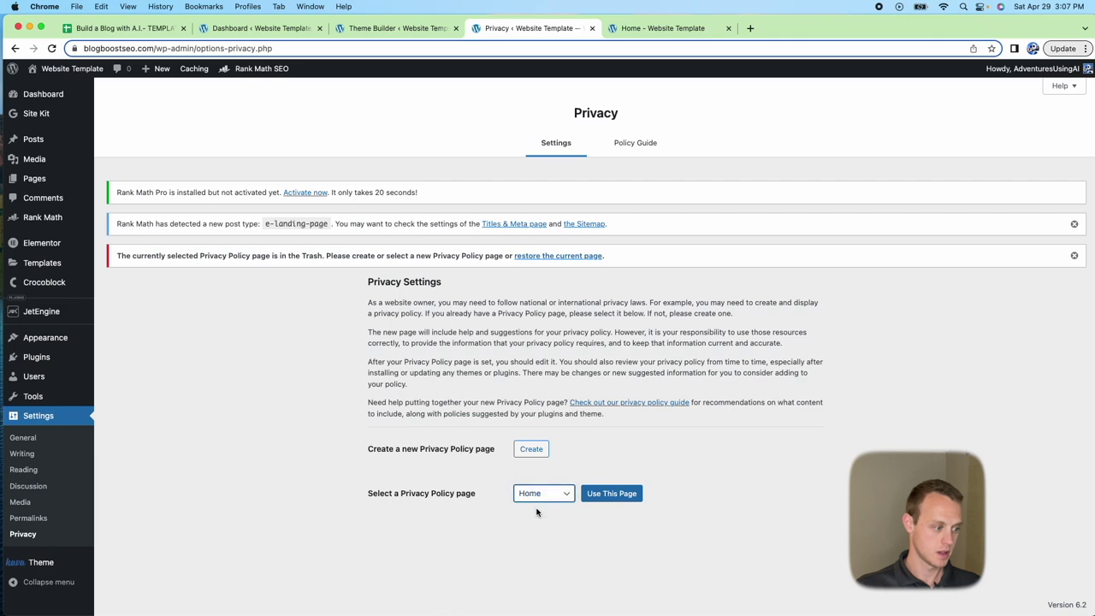
pyautogui.click(538, 493)
pyautogui.click(542, 481)
pyautogui.click(531, 452)
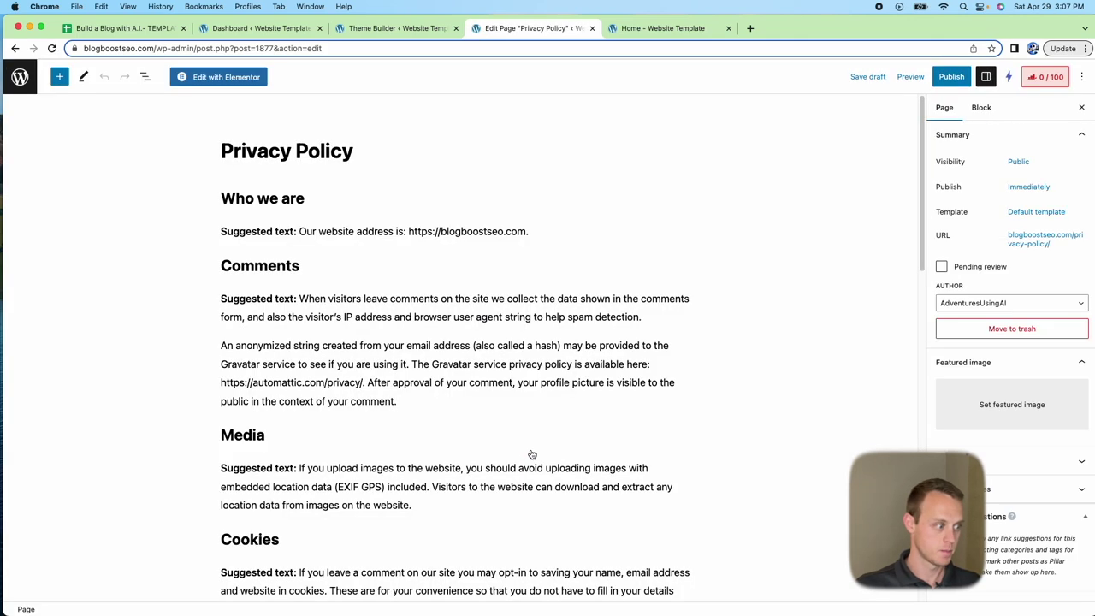
# Remove the "Suggested text:" labels from the privacy policy's paragraphs and publish the page.
pyautogui.click(309, 301)
pyautogui.moveTo(299, 301); pyautogui.dragTo(215, 300)
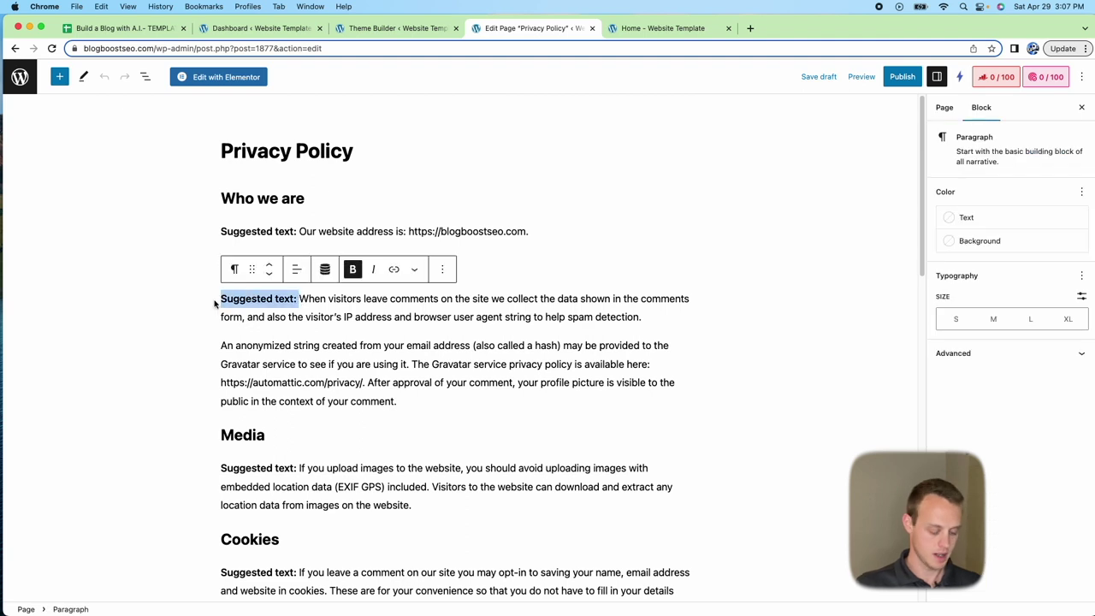
pyautogui.press('BackSpace')
pyautogui.moveTo(299, 231); pyautogui.dragTo(219, 231)
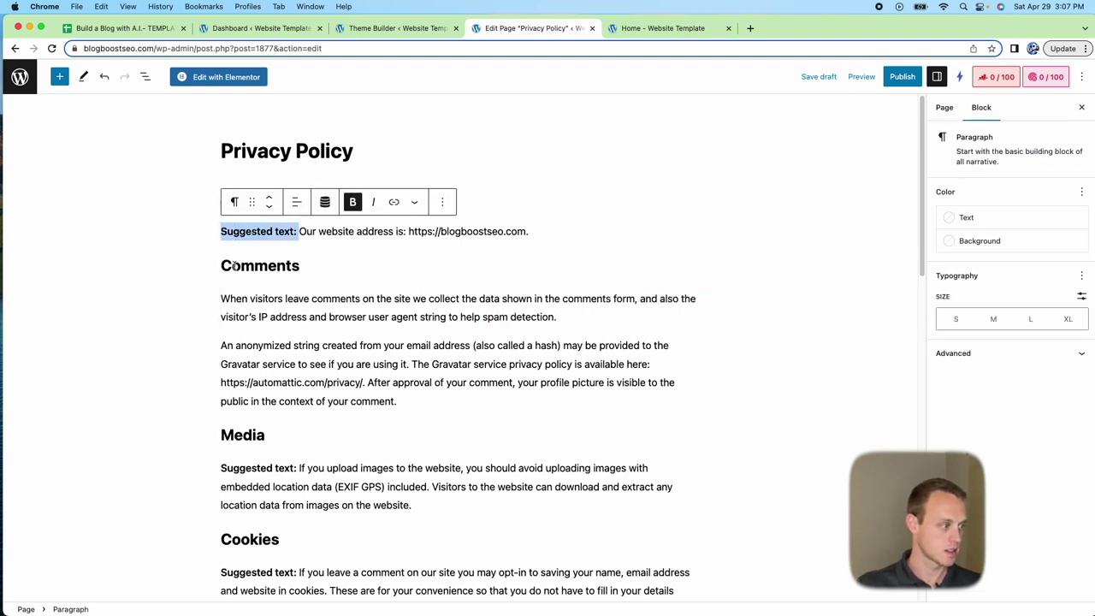
pyautogui.press('BackSpace')
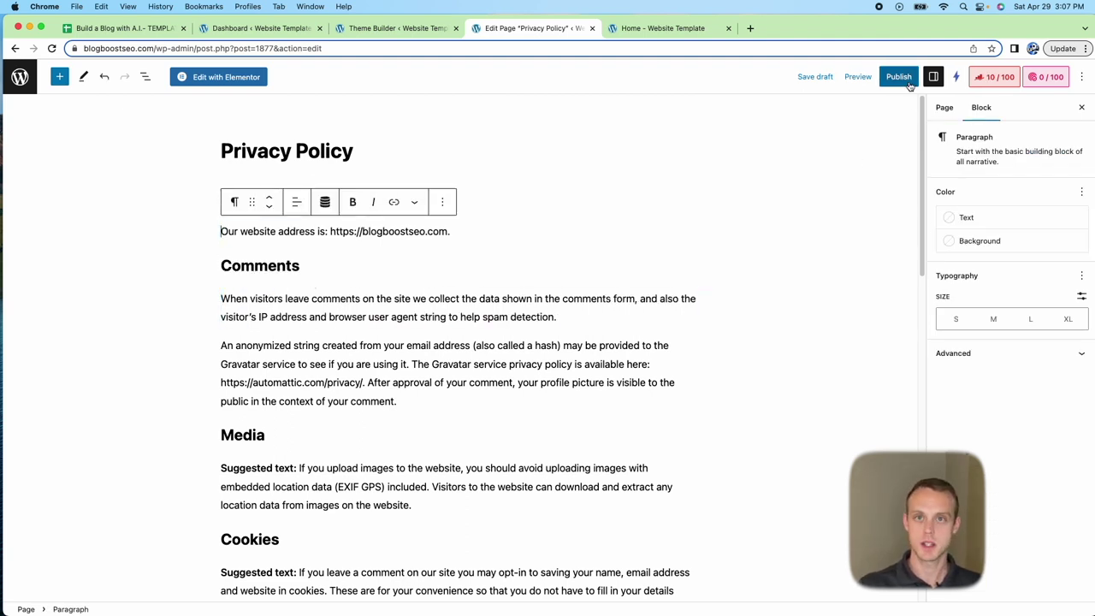
pyautogui.click(908, 84)
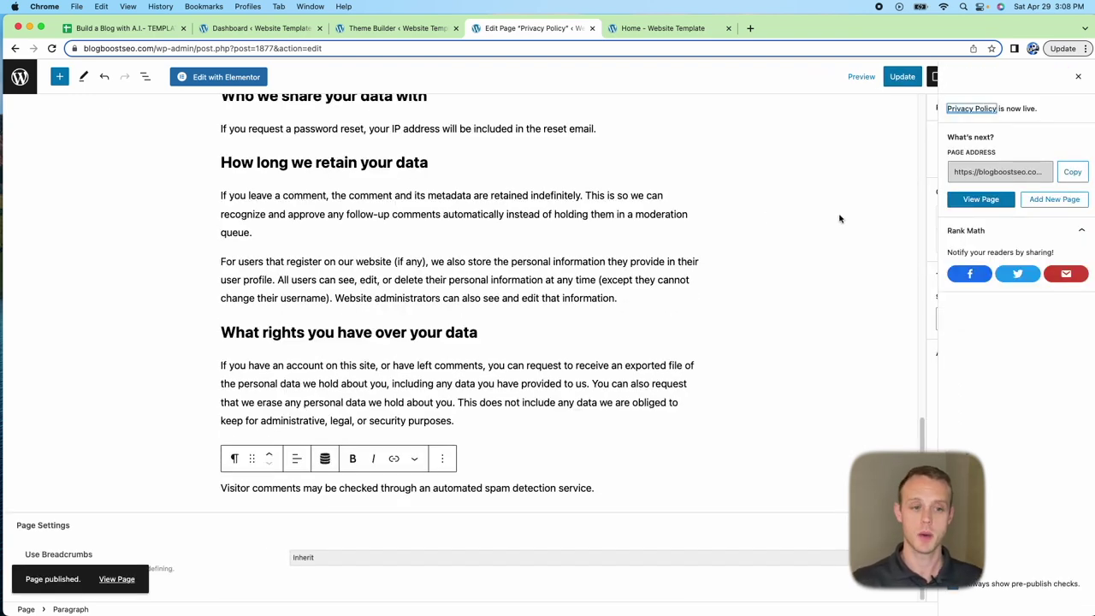
# Copy the published privacy policy's address and open the Footer for Homepage template in Elementor from the live home page.
pyautogui.click(1068, 172)
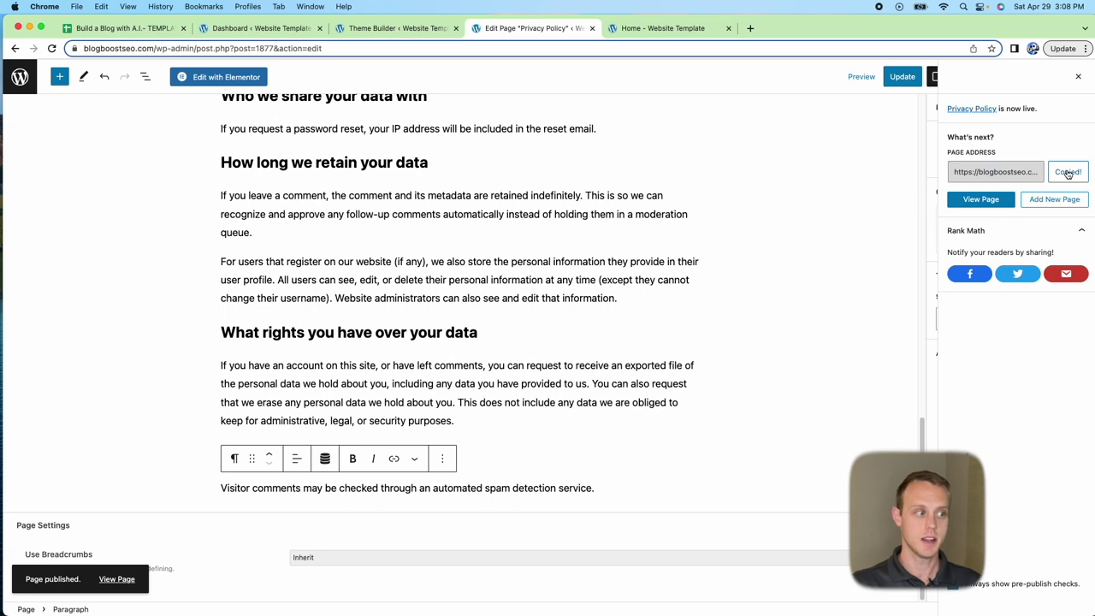
pyautogui.click(641, 29)
pyautogui.moveTo(335, 70)
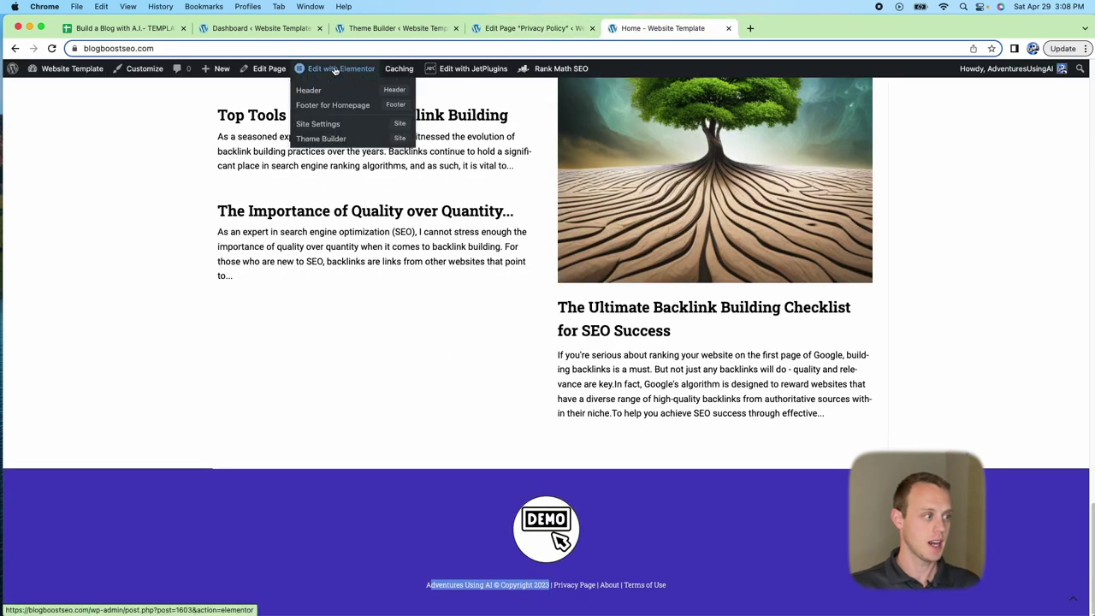
pyautogui.click(387, 106)
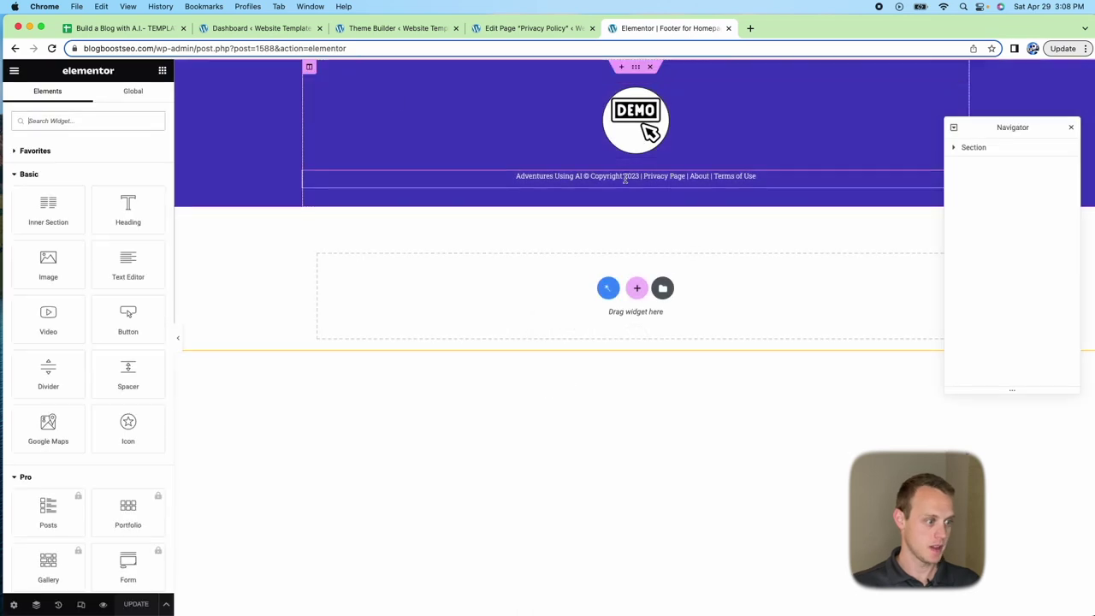
# Link the words Privacy Page in the footer's copyright text to the copied privacy policy address.
pyautogui.click(661, 177)
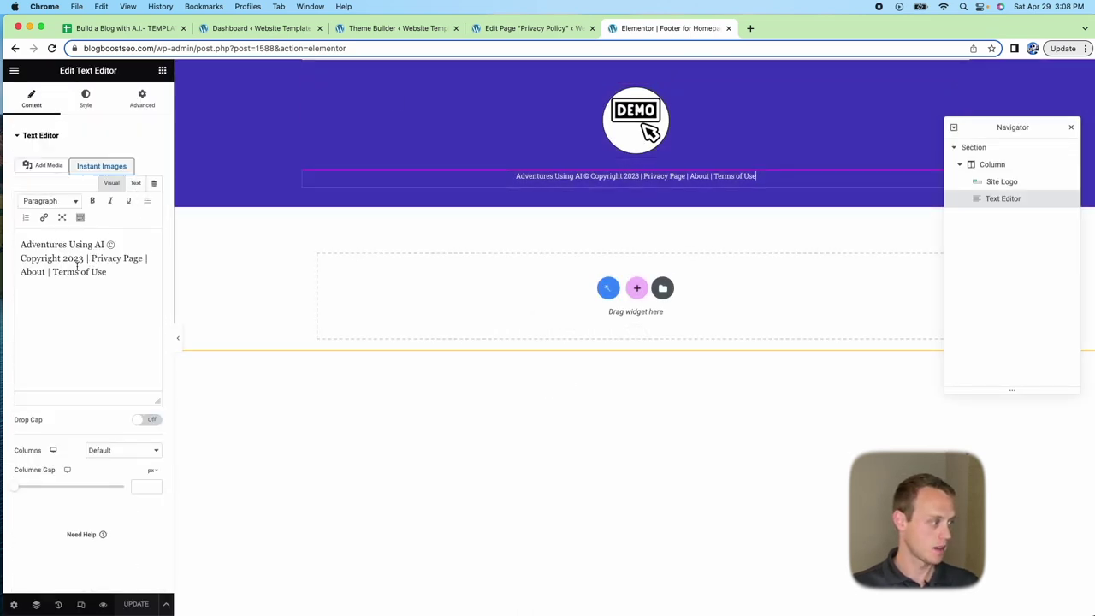
pyautogui.moveTo(92, 259); pyautogui.dragTo(141, 262)
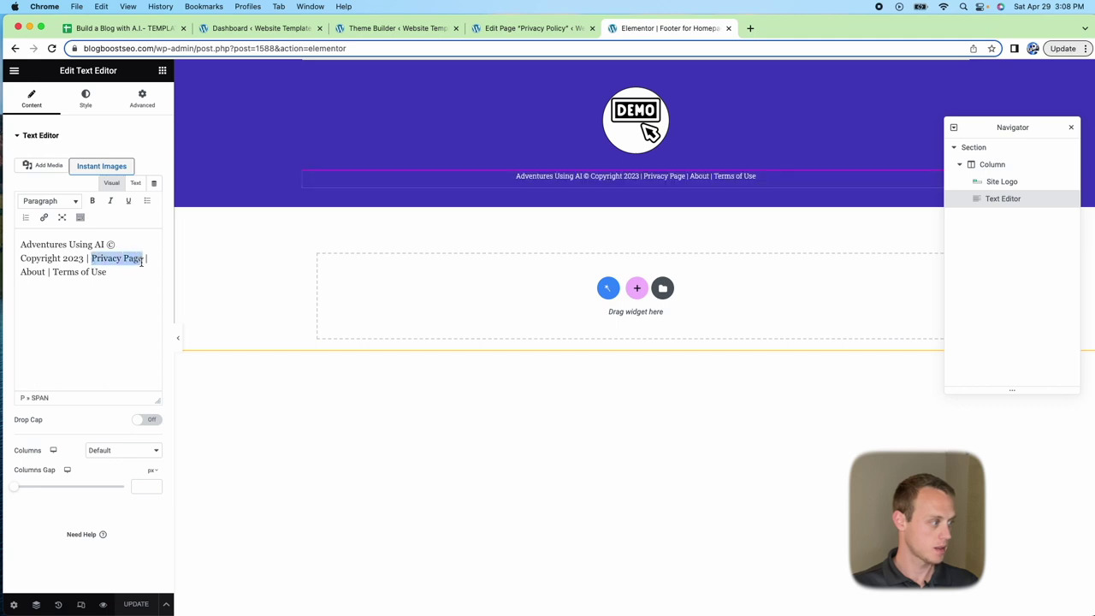
pyautogui.click(44, 217)
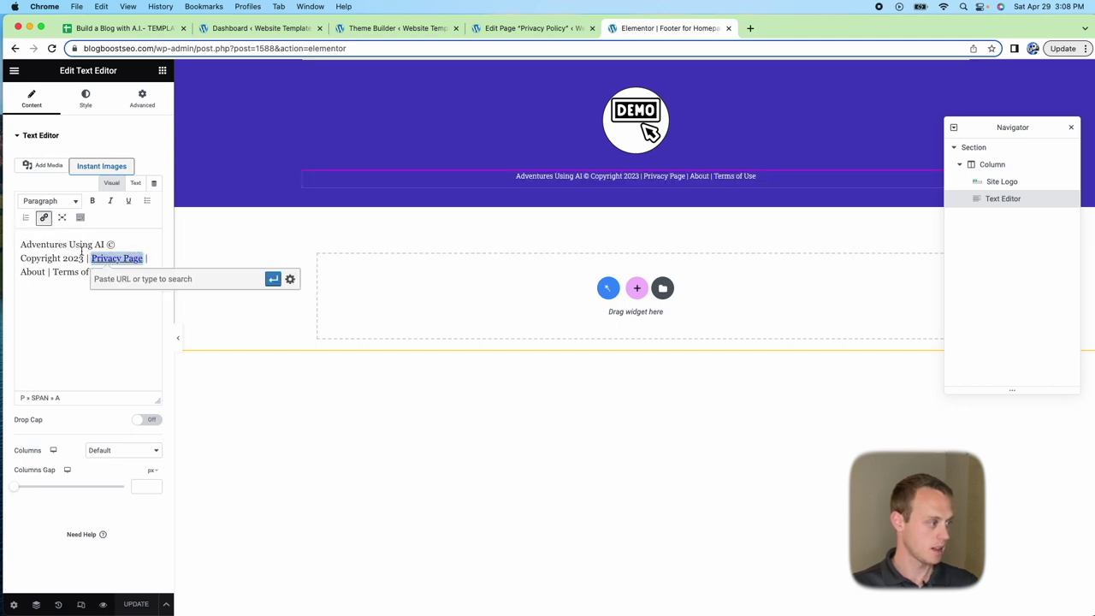
pyautogui.press('super+v')
pyautogui.press('Return')
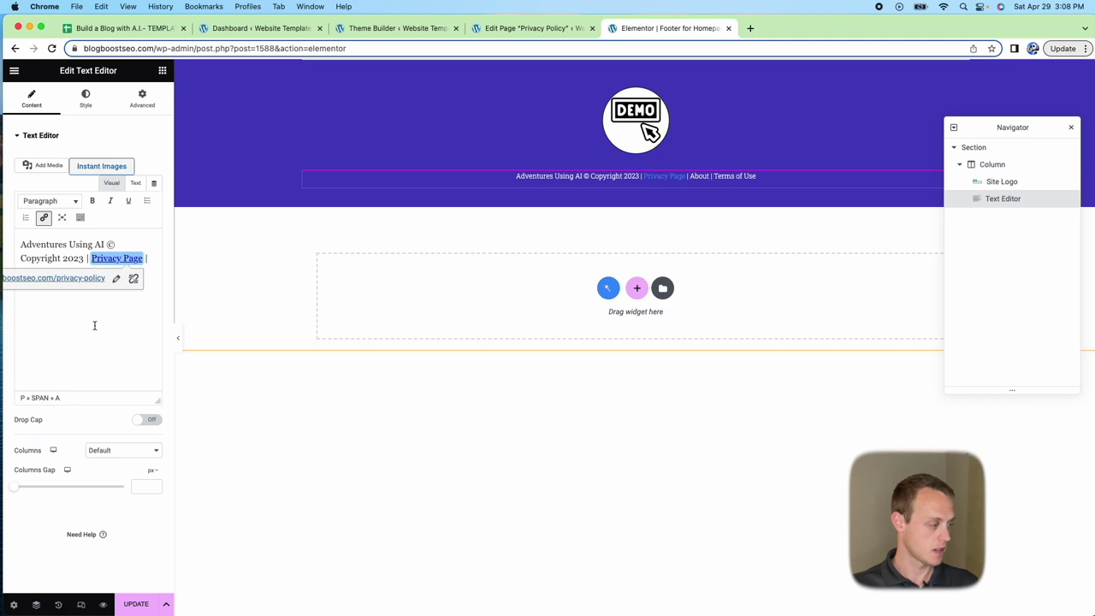
pyautogui.click(95, 325)
# Delete the About and Terms of Use entries with their separators from the footer text.
pyautogui.moveTo(52, 273); pyautogui.dragTo(21, 272)
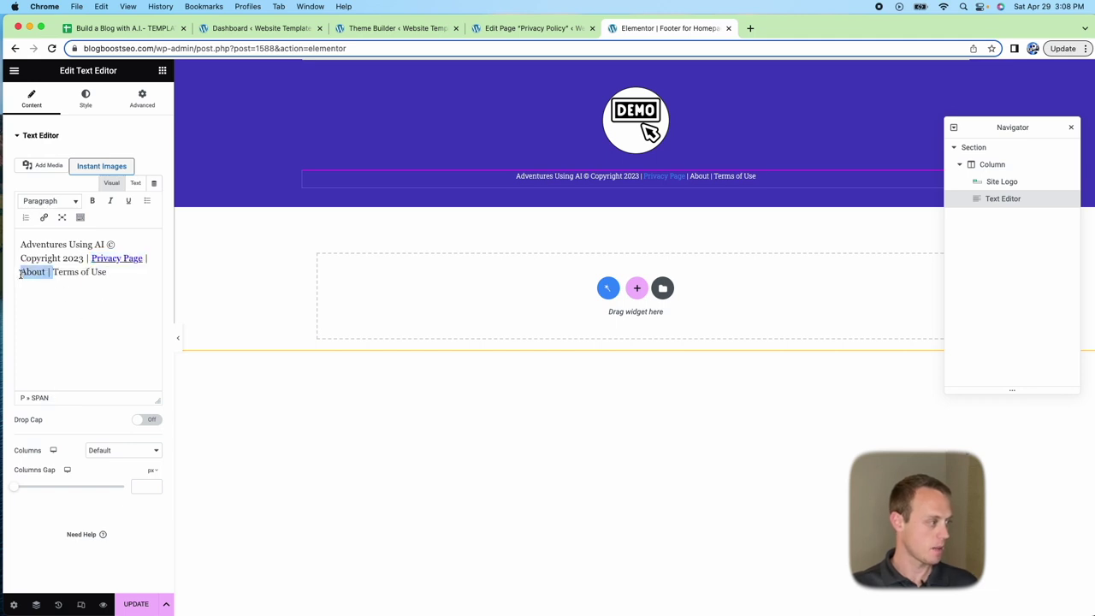
pyautogui.press('BackSpace')
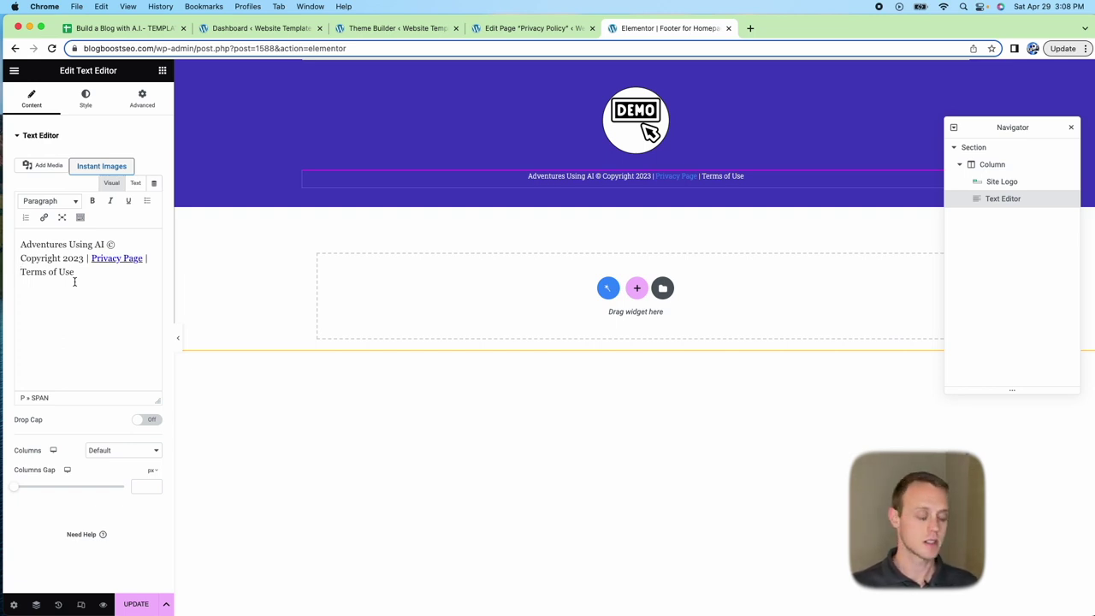
pyautogui.moveTo(74, 282); pyautogui.dragTo(18, 274)
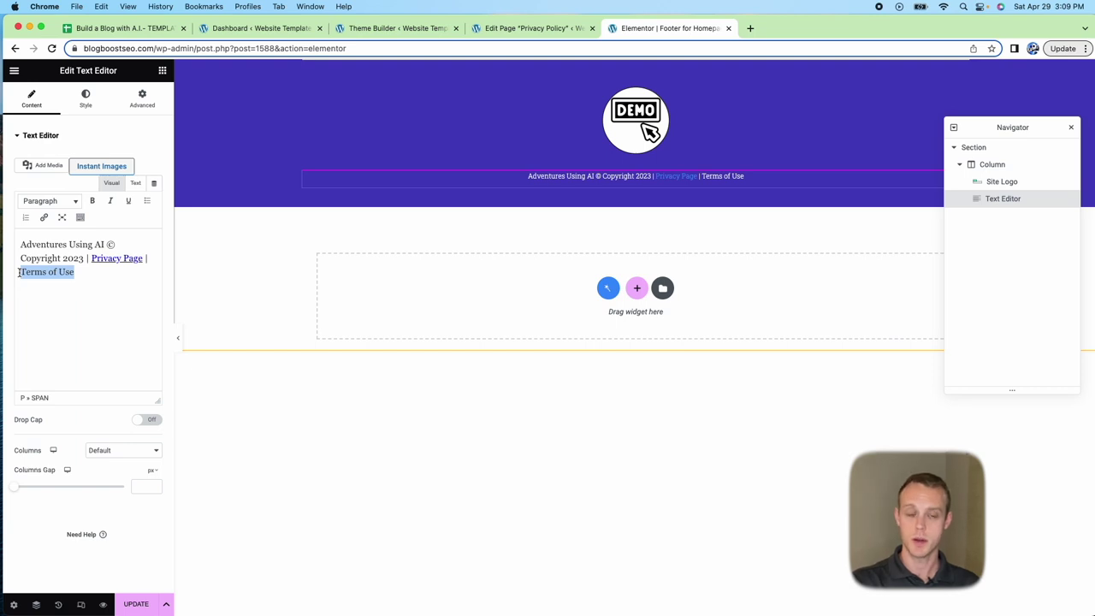
pyautogui.click(82, 274)
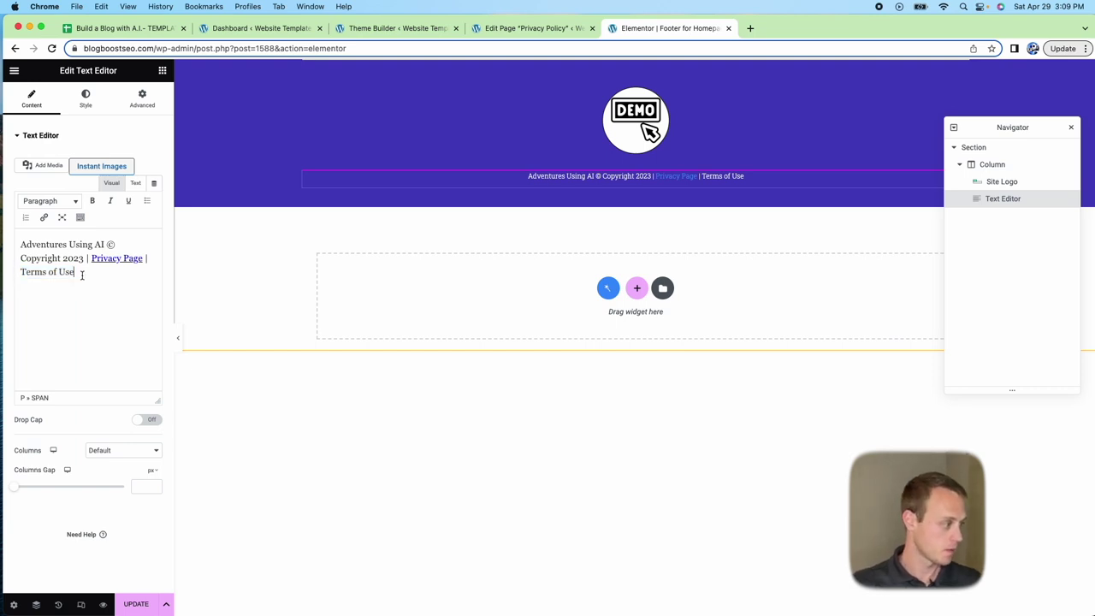
pyautogui.moveTo(99, 269); pyautogui.dragTo(146, 259)
pyautogui.press('BackSpace')
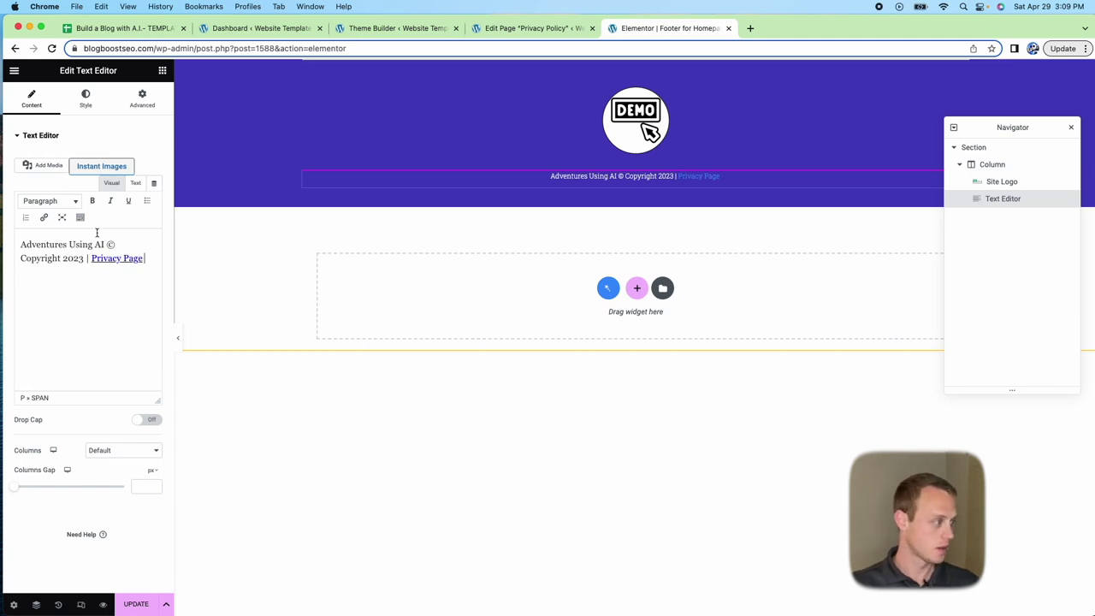
# Replace Adventures Using AI with BlogBoostSEO in the footer's copyright text and update the template.
pyautogui.moveTo(103, 246); pyautogui.dragTo(12, 244)
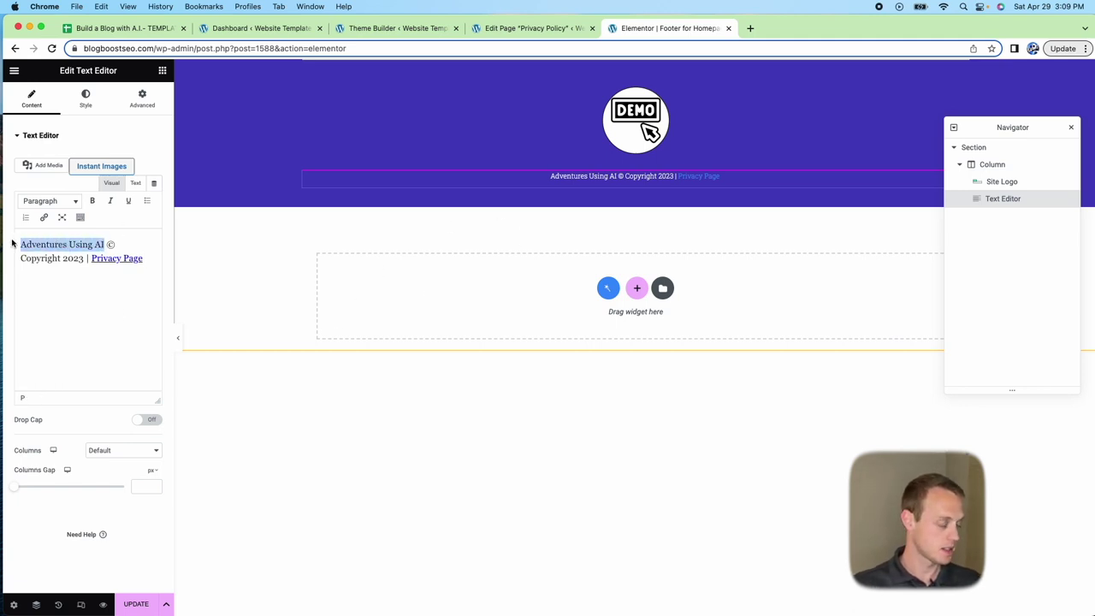
pyautogui.press('BackSpace')
pyautogui.write('BlogBo')
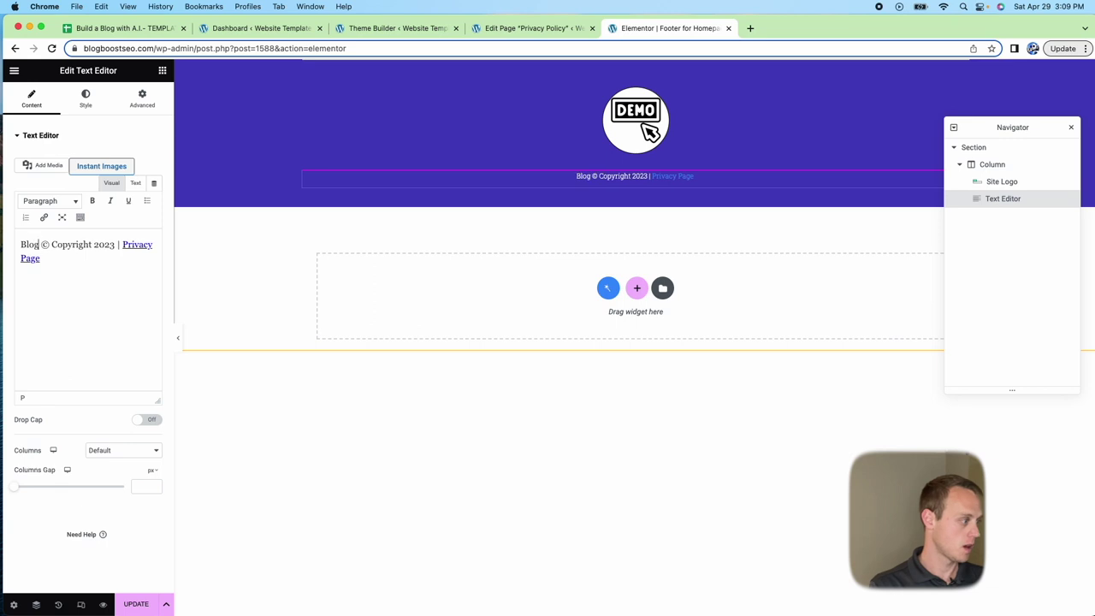
pyautogui.write('ostSEO')
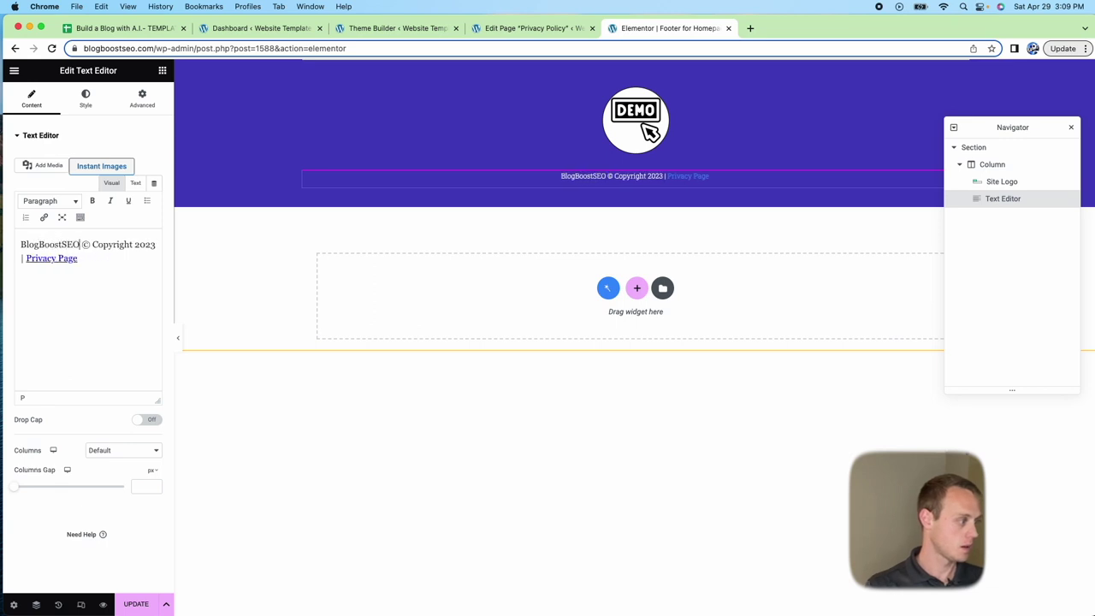
pyautogui.click(133, 606)
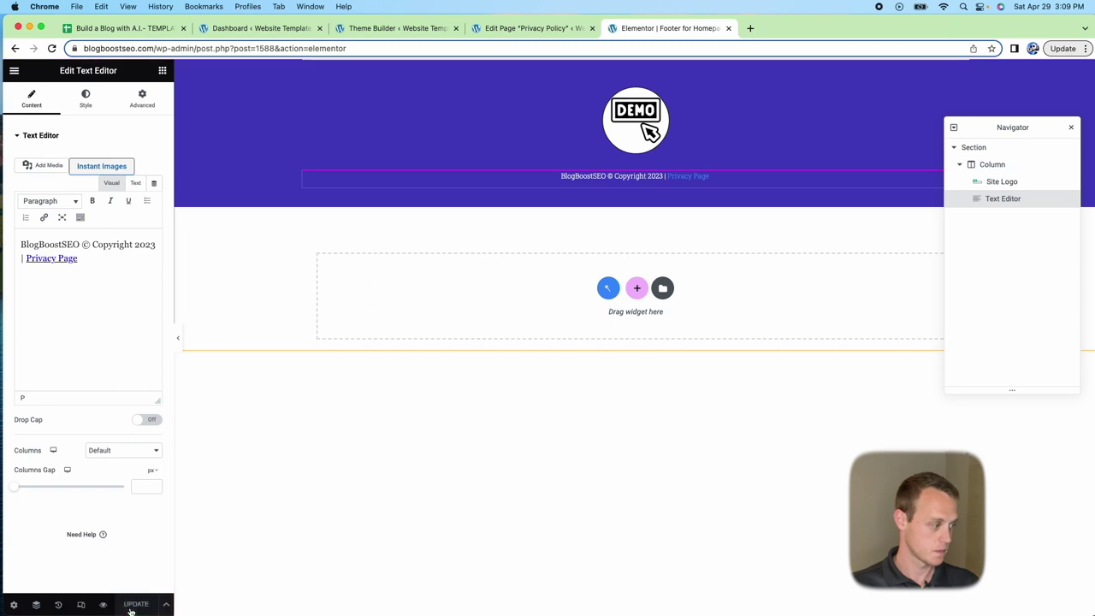
# Exit Elementor to the WordPress dashboard and open the live site in a new browser tab.
pyautogui.click(162, 74)
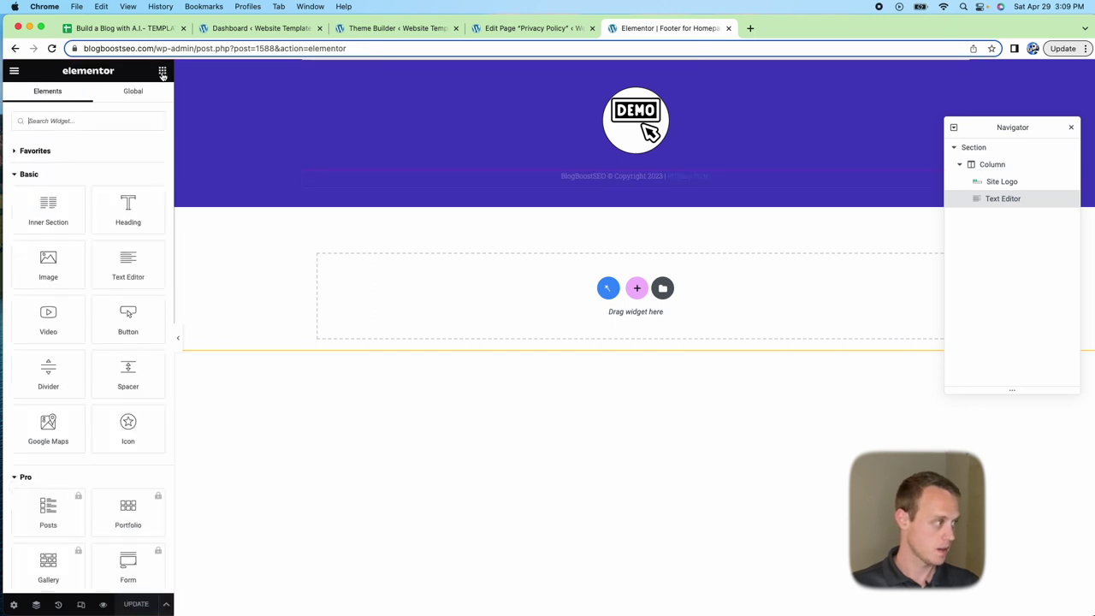
pyautogui.click(13, 71)
pyautogui.click(53, 291)
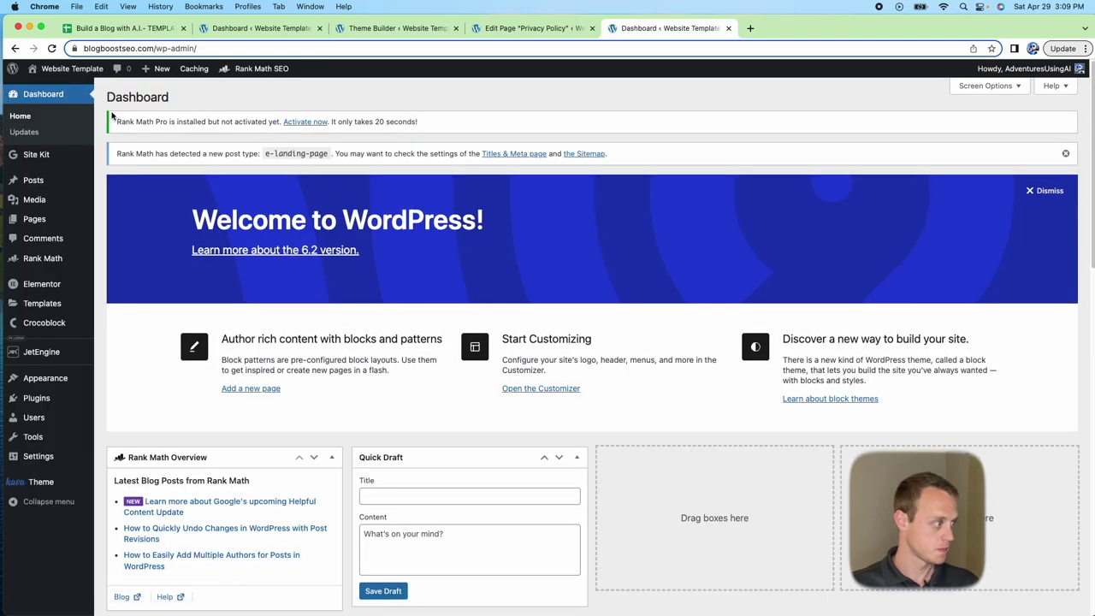
pyautogui.rightClick(33, 85)
pyautogui.click(52, 93)
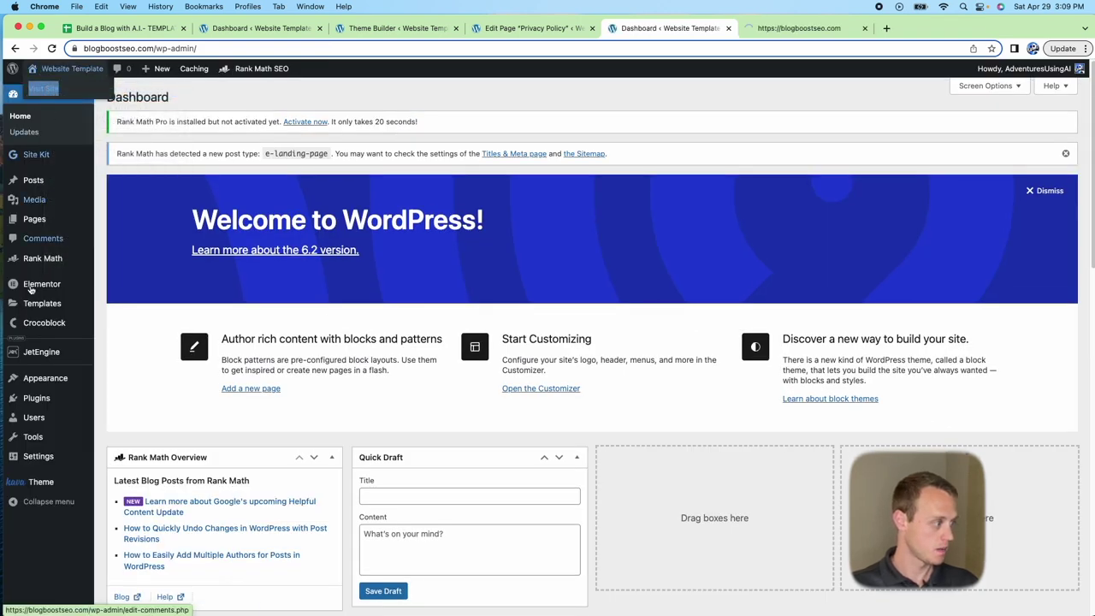
# Examine the list of plugins installed on the site.
pyautogui.click(41, 400)
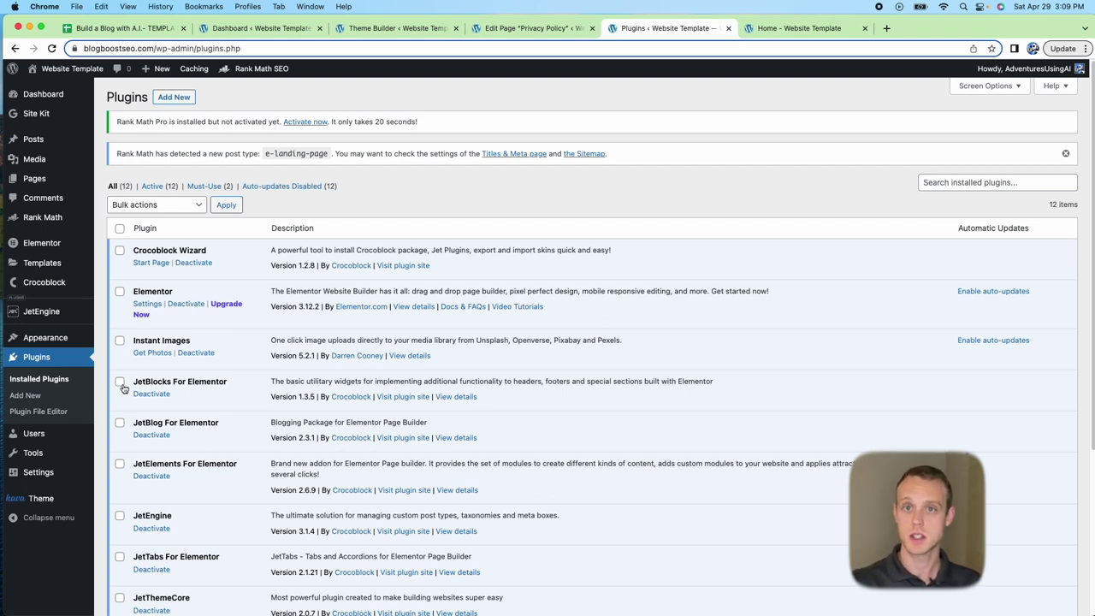
pyautogui.scroll(-3, 123, 387)
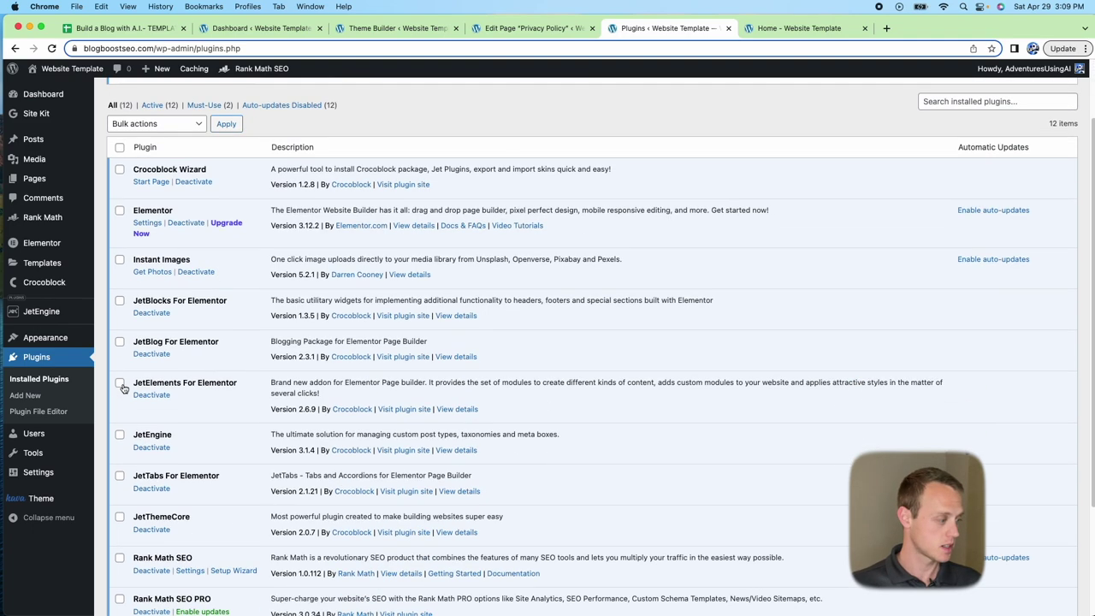
pyautogui.scroll(-1, 126, 399)
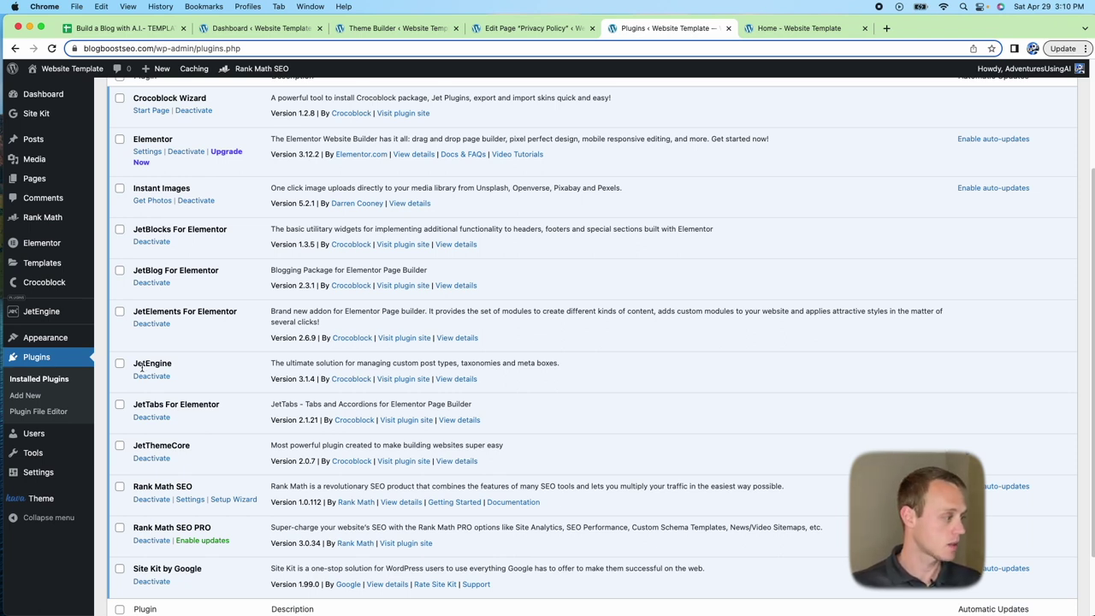
# Open Rank Math's sitemap settings and copy the sitemap index URL.
pyautogui.click(39, 219)
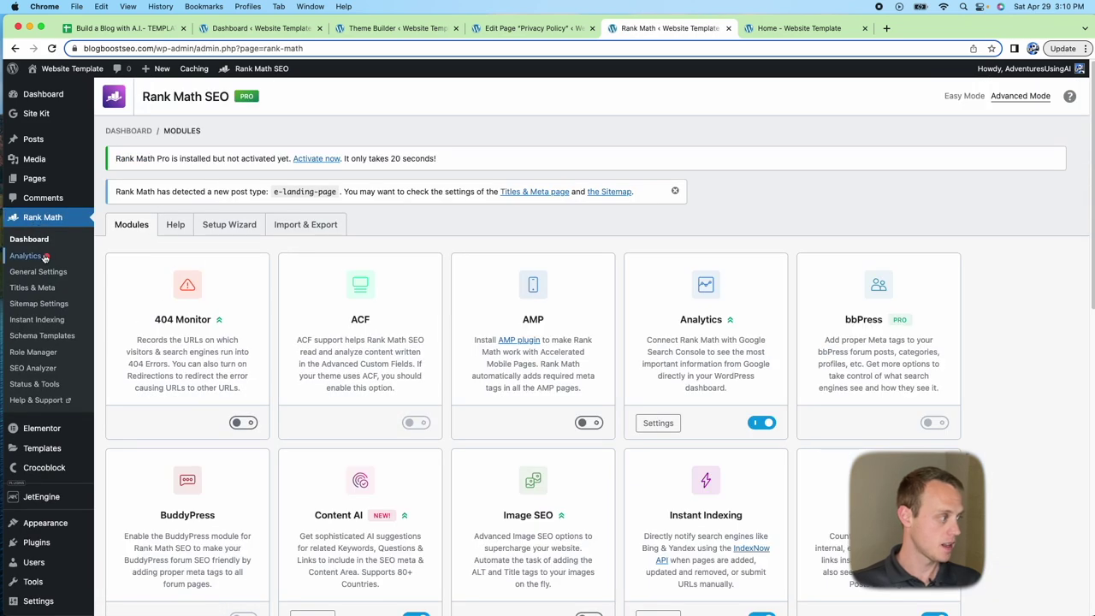
pyautogui.click(57, 306)
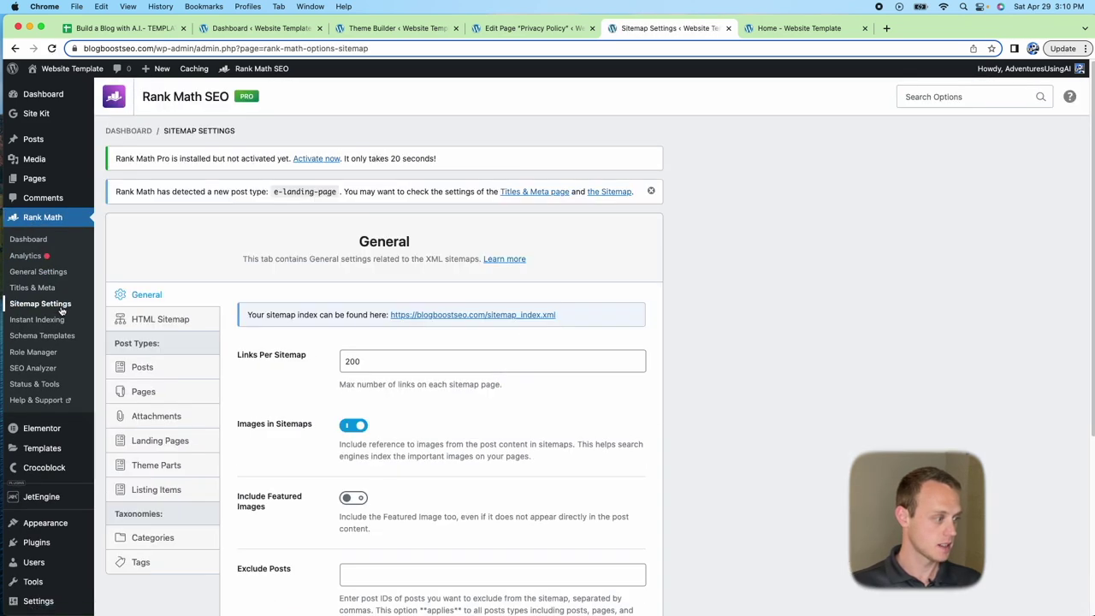
pyautogui.doubleClick(392, 322)
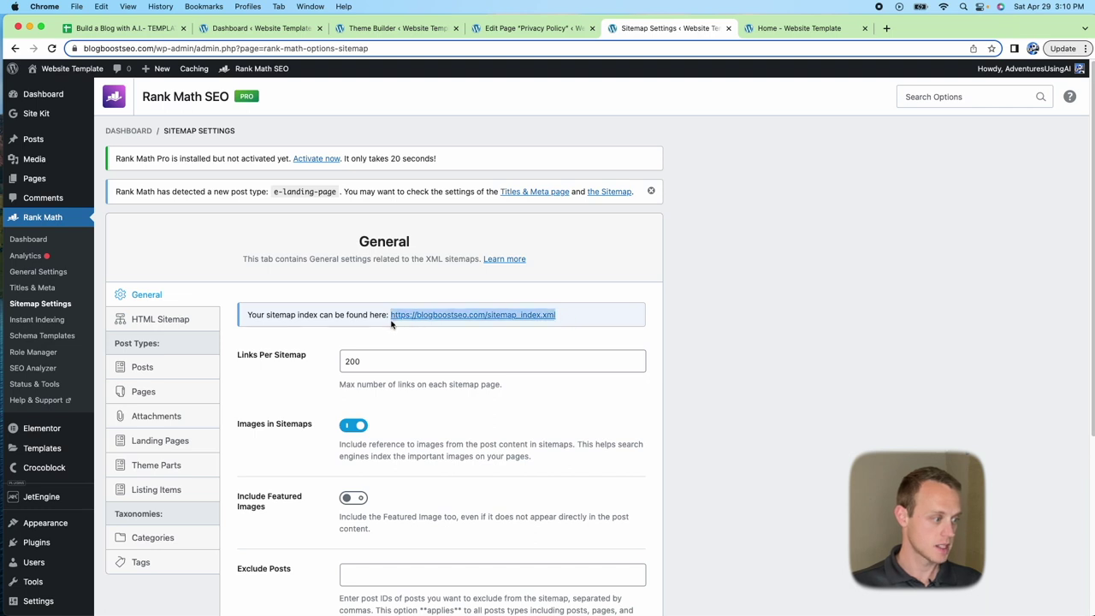
pyautogui.rightClick(405, 326)
pyautogui.click(418, 399)
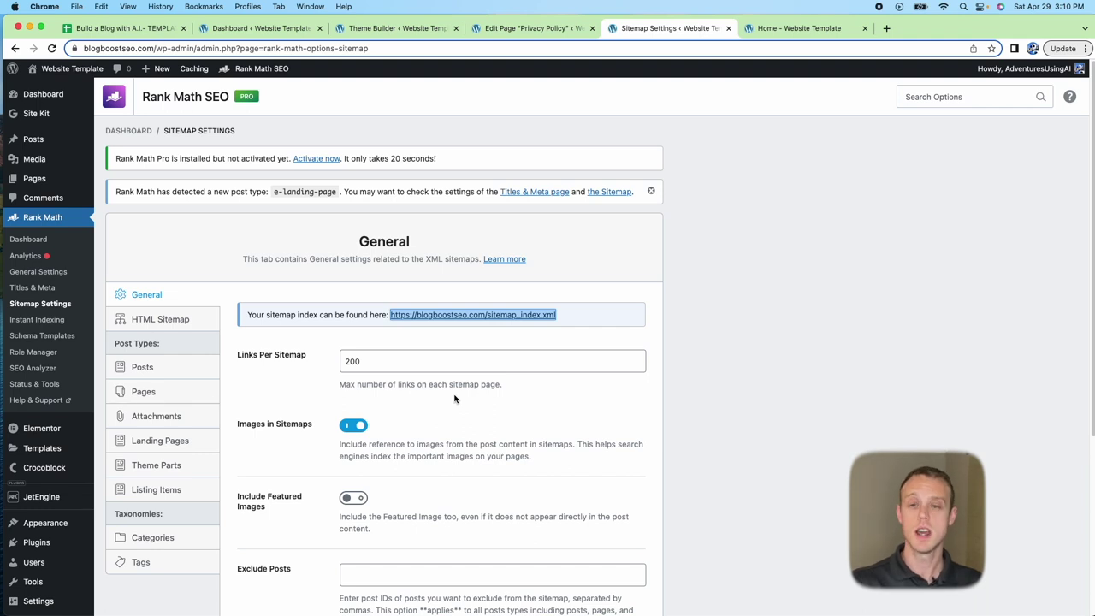
# Open the Site Kit setup and choose to connect Google Analytics as part of it.
pyautogui.click(30, 114)
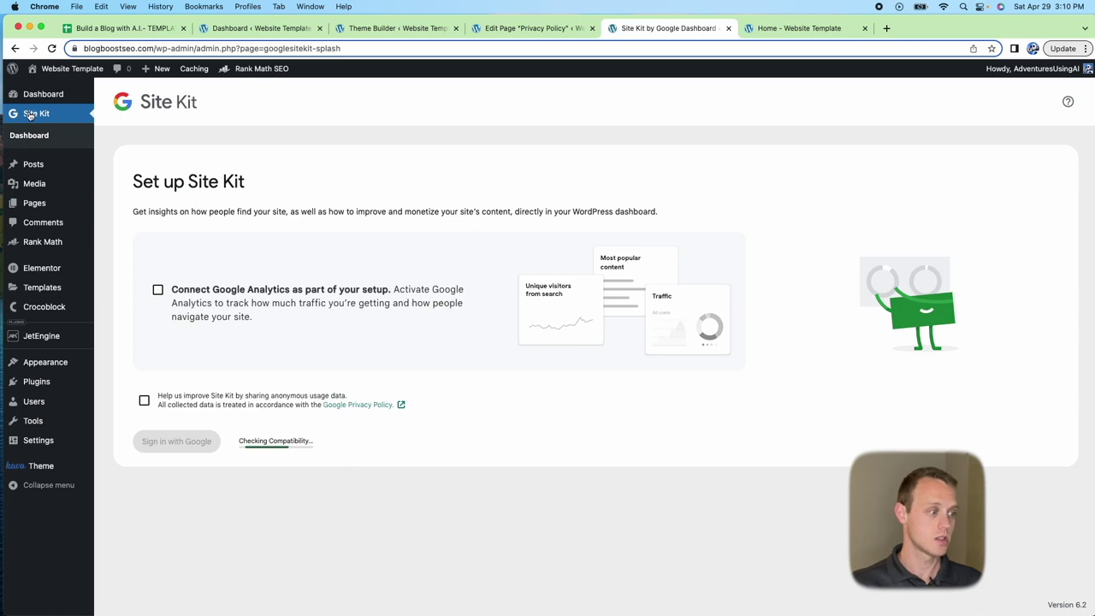
pyautogui.click(159, 291)
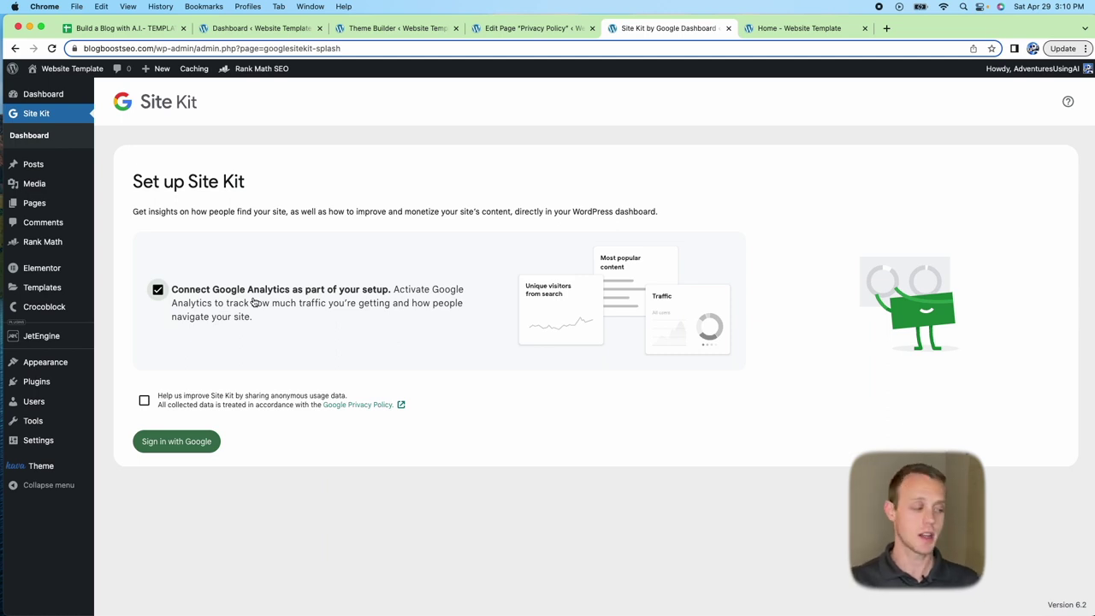
pyautogui.moveTo(41, 359)
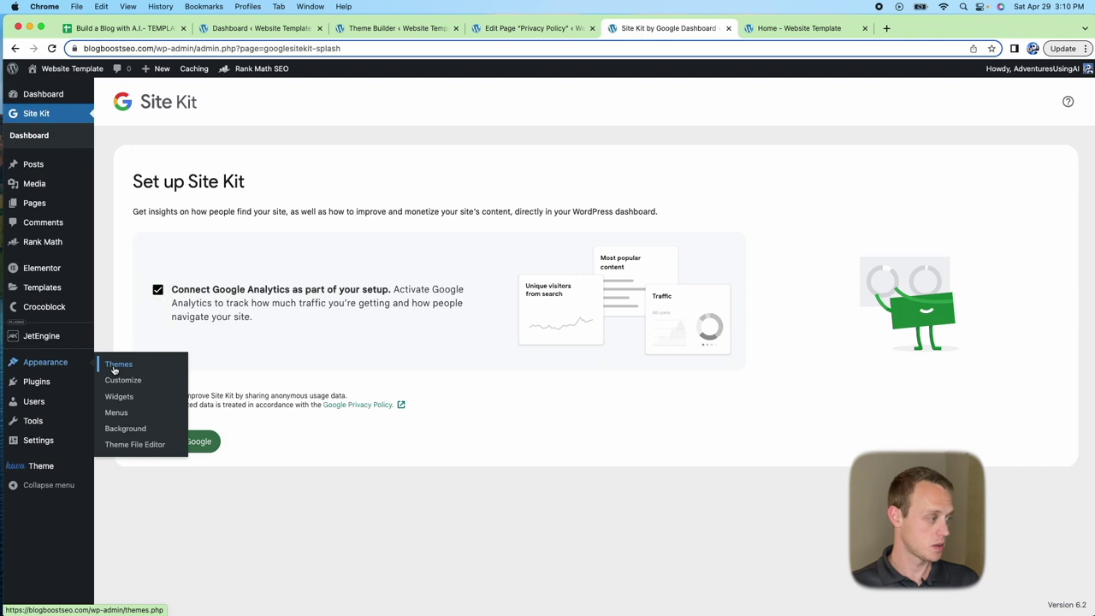
pyautogui.click(114, 367)
pyautogui.click(36, 112)
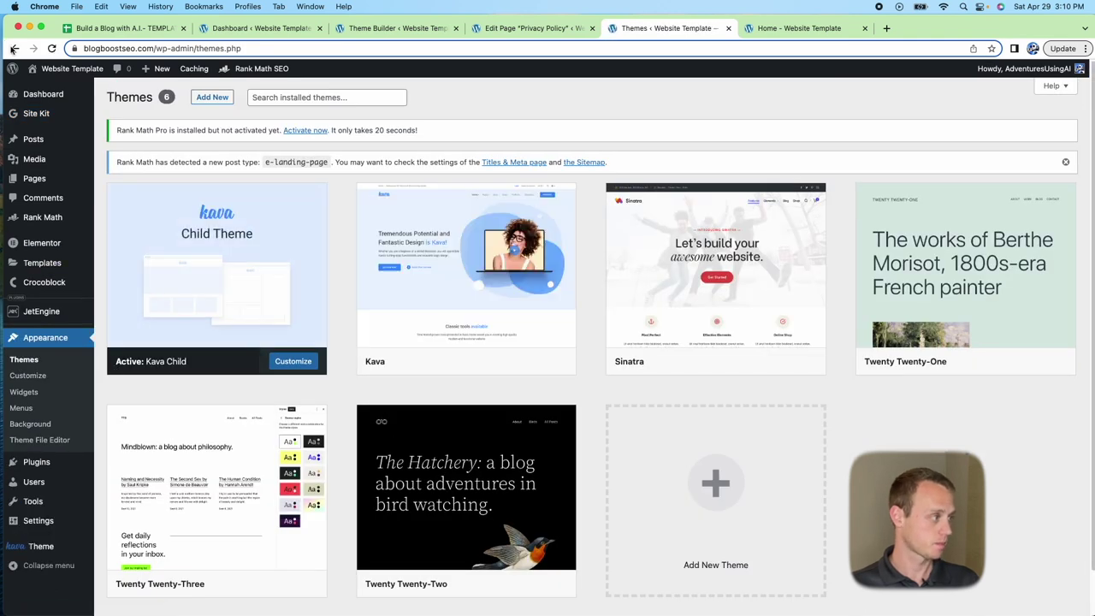
# Open the theme customizer's Site Identity settings and choose the rocket image Copy-of-Demo-Logo.png from the media library as the logo.
pyautogui.moveTo(41, 383)
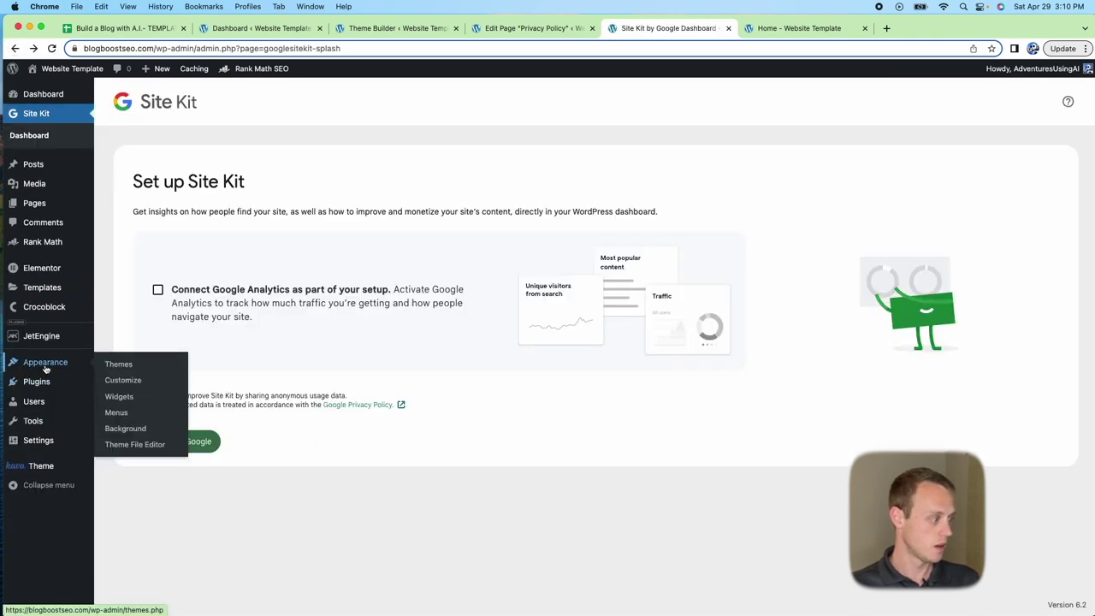
pyautogui.click(119, 379)
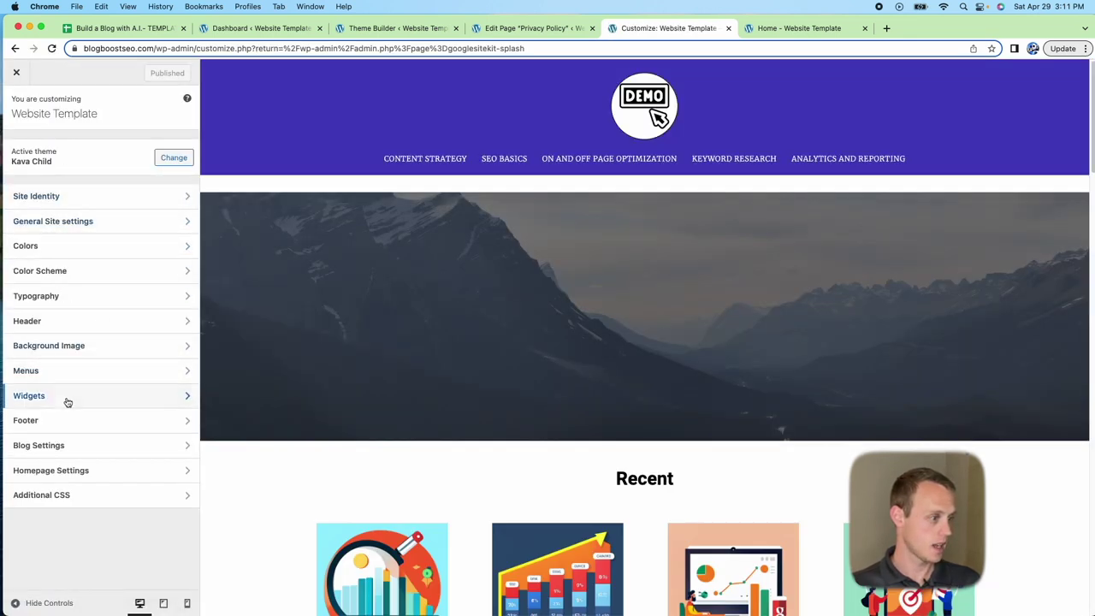
pyautogui.click(92, 200)
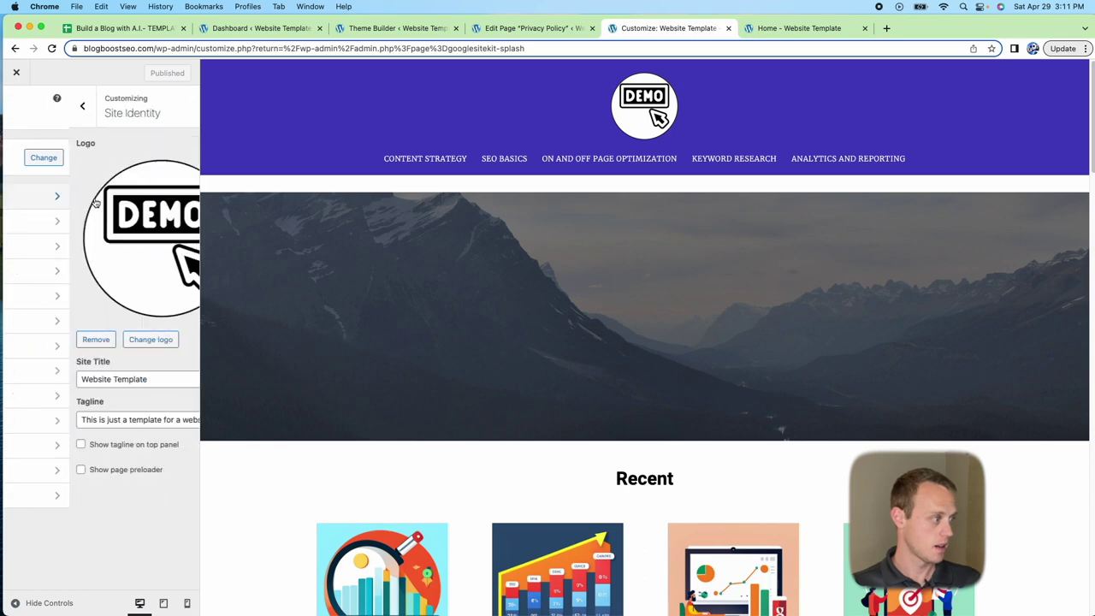
pyautogui.click(93, 243)
pyautogui.click(90, 230)
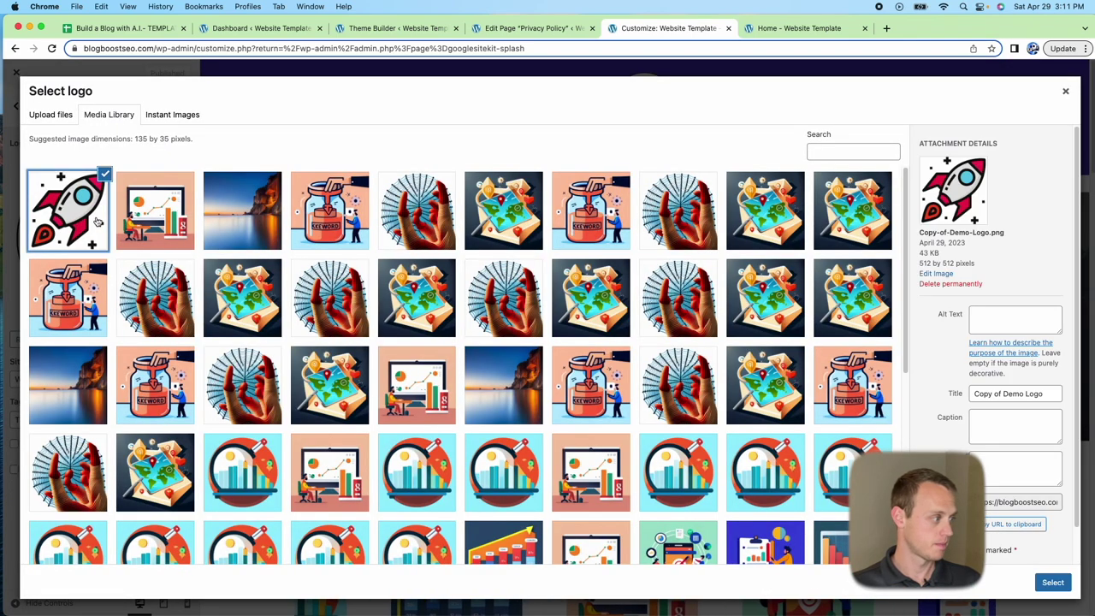
pyautogui.click(1054, 581)
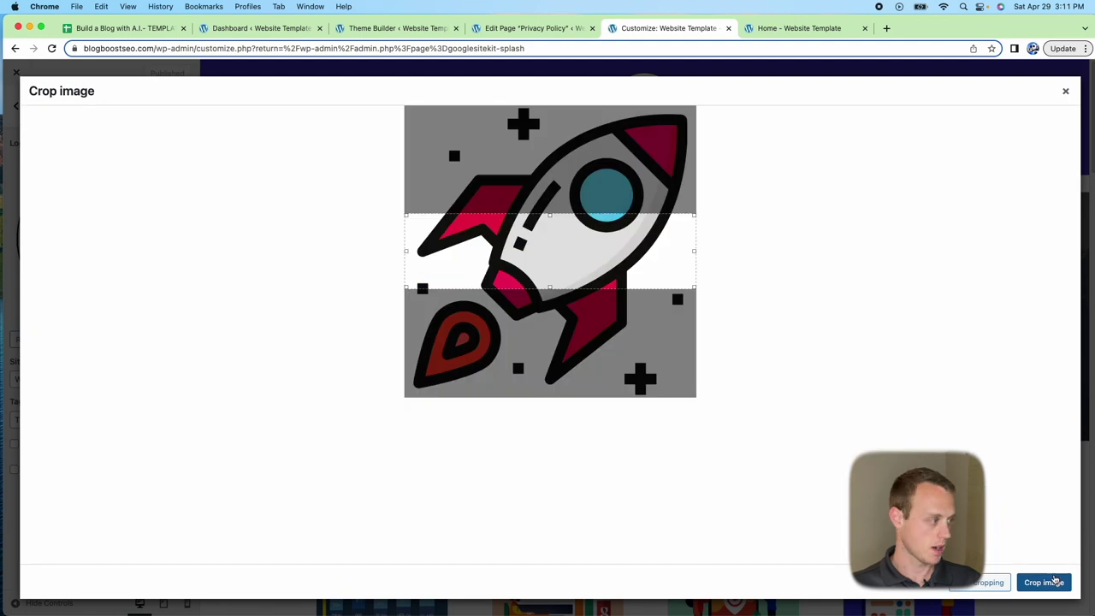
# Extend the logo's crop area to cover the full height of the rocket image and apply the crop.
pyautogui.moveTo(551, 215); pyautogui.dragTo(550, 105)
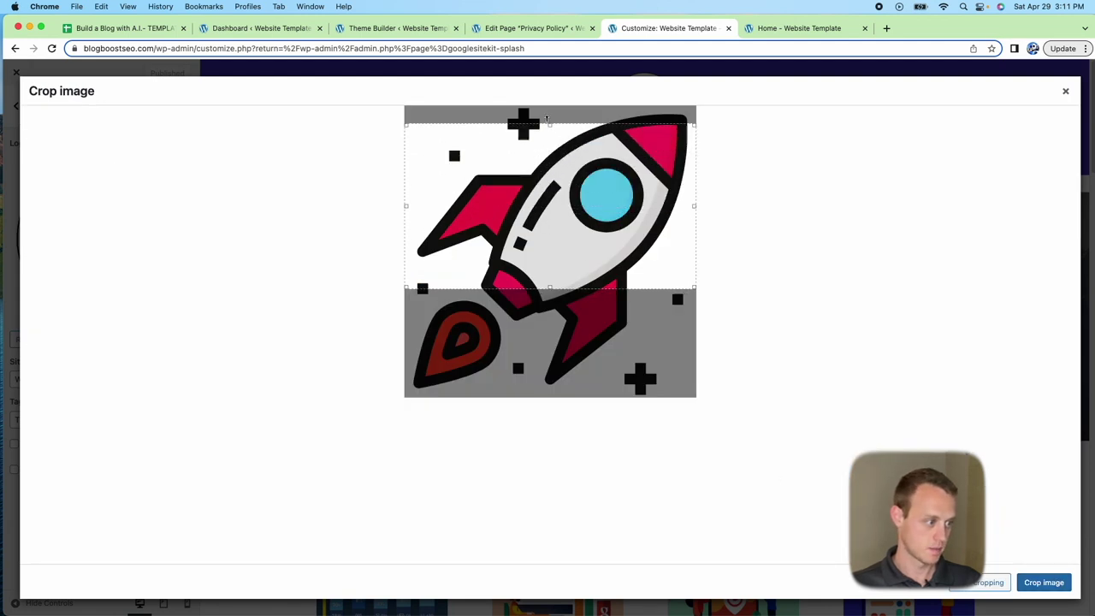
pyautogui.moveTo(550, 289); pyautogui.dragTo(551, 400)
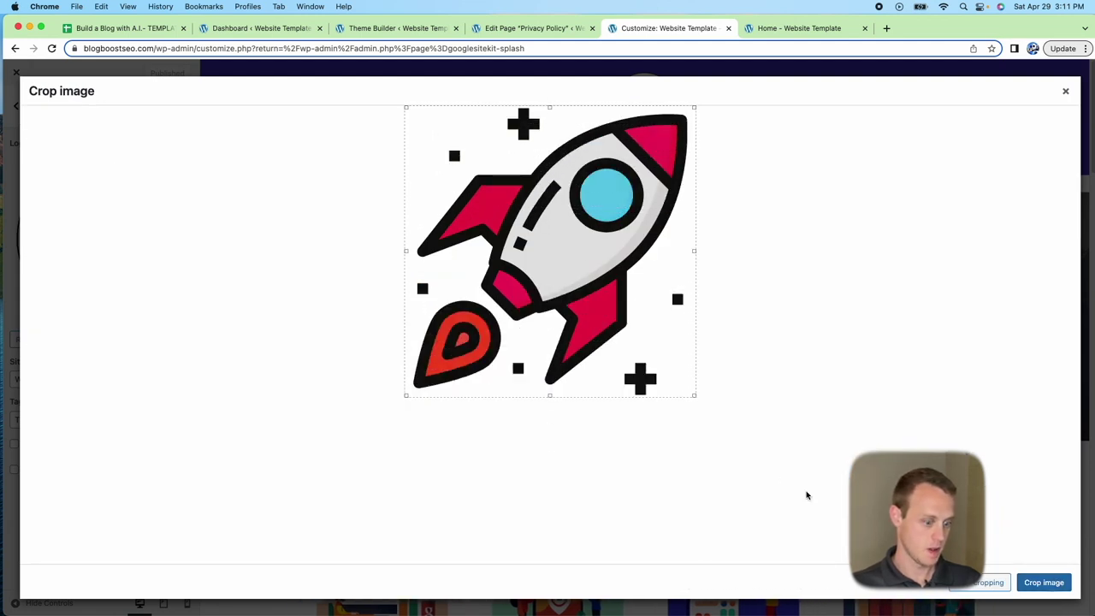
pyautogui.click(1043, 582)
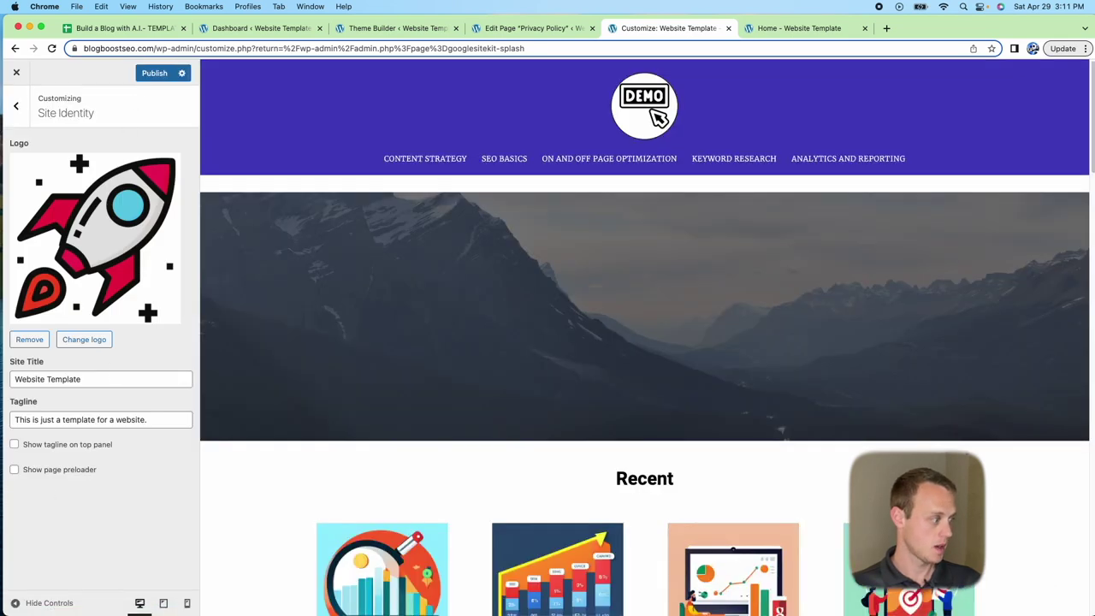
# Change the site title to BlogBoostSEO.
pyautogui.moveTo(109, 380); pyautogui.dragTo(21, 361)
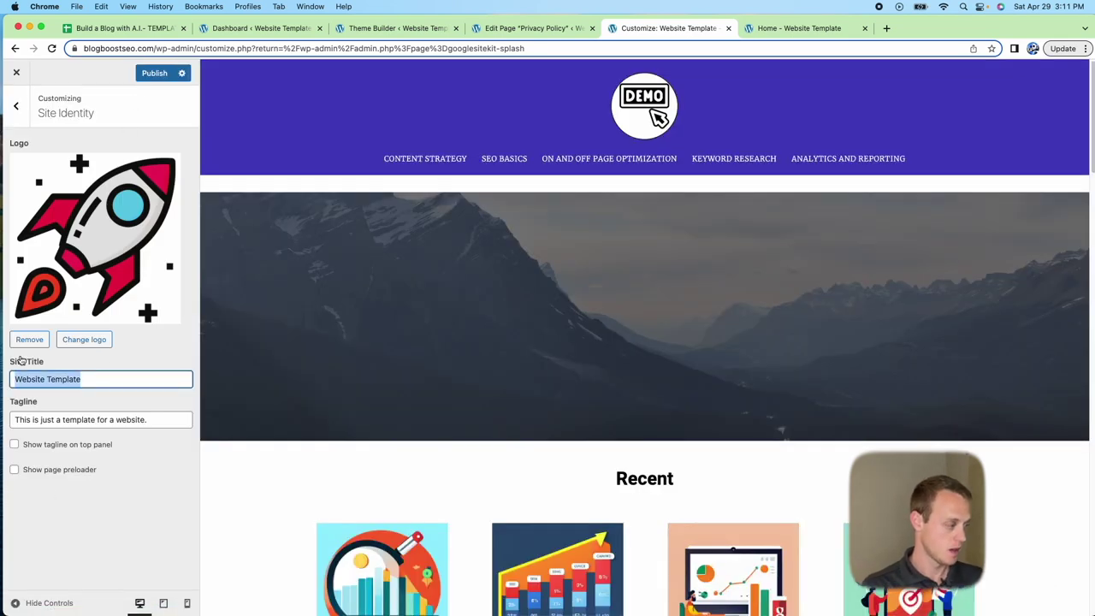
pyautogui.write('BlogBoost')
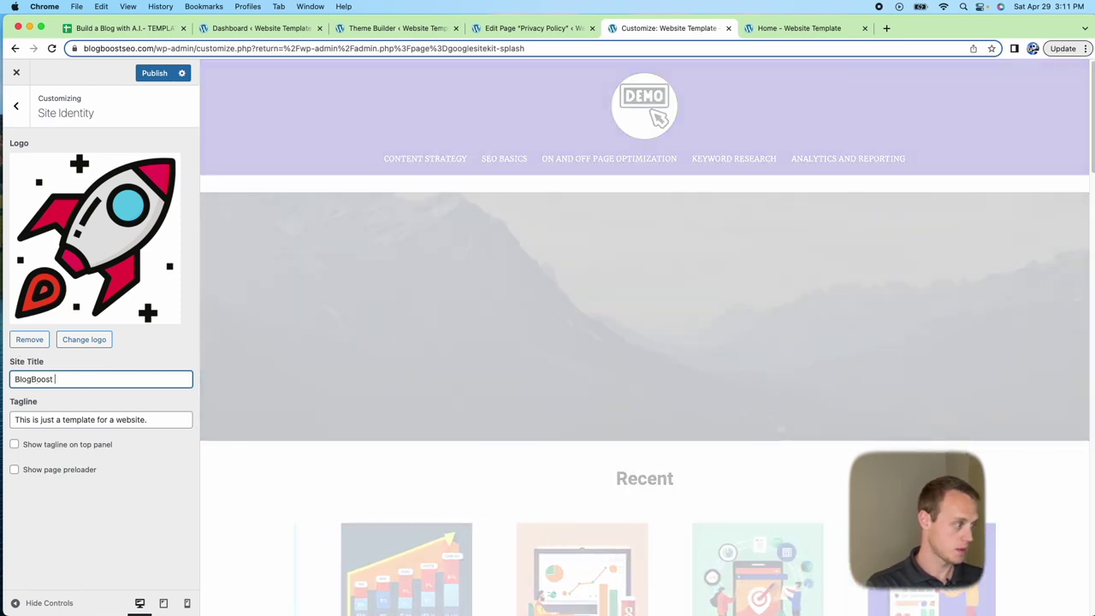
pyautogui.press('BackSpace')
pyautogui.write('SEO')
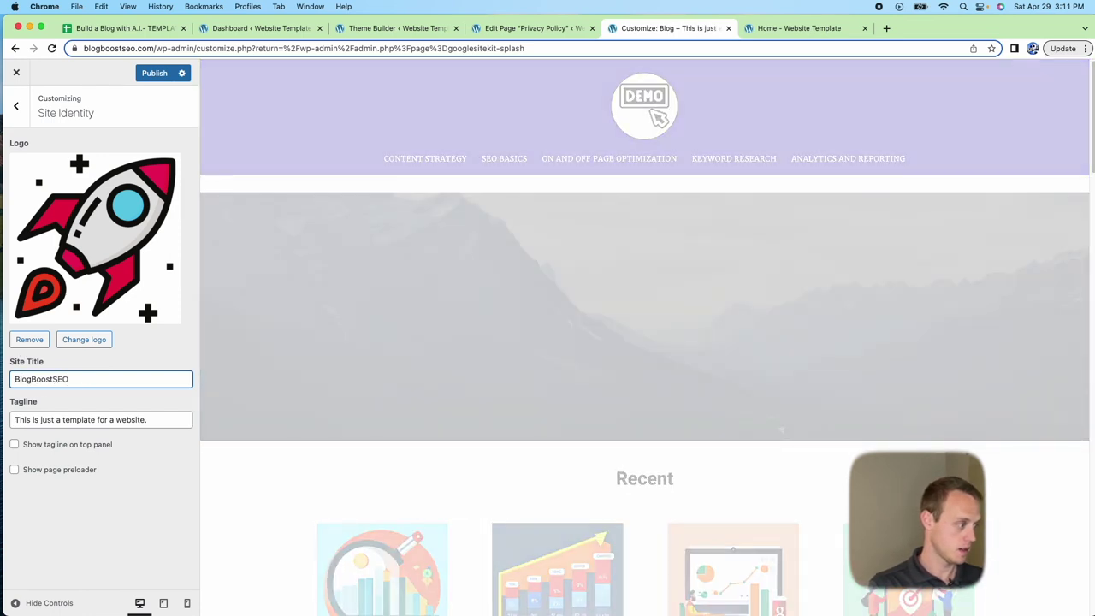
# Set the tagline to "Boost your website speed!", publish the site identity changes and return to the customizer's main list.
pyautogui.press('Tab')
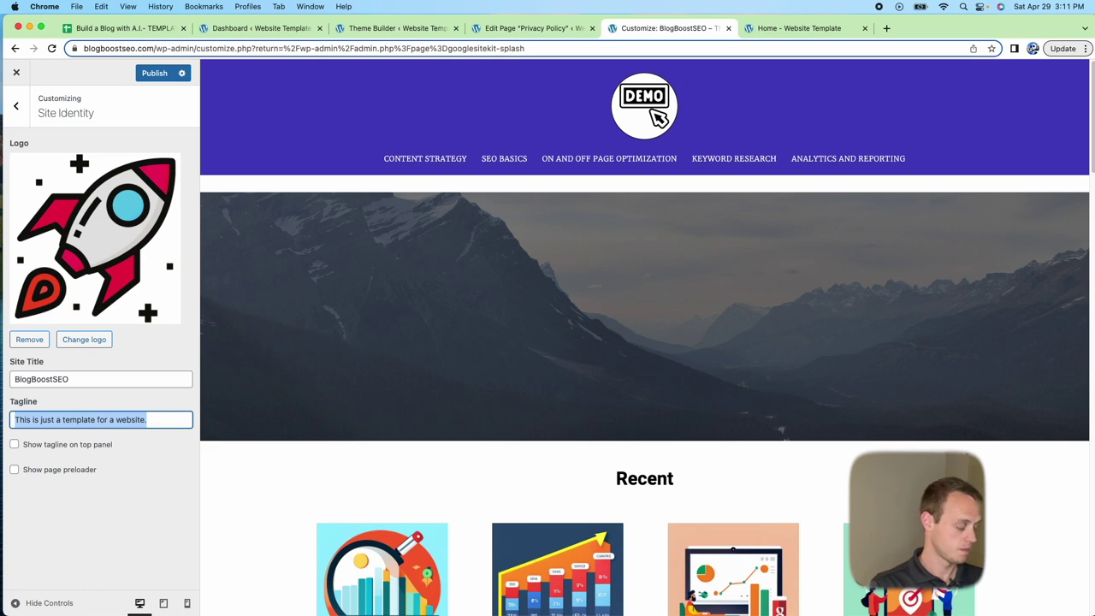
pyautogui.write('Boost your web')
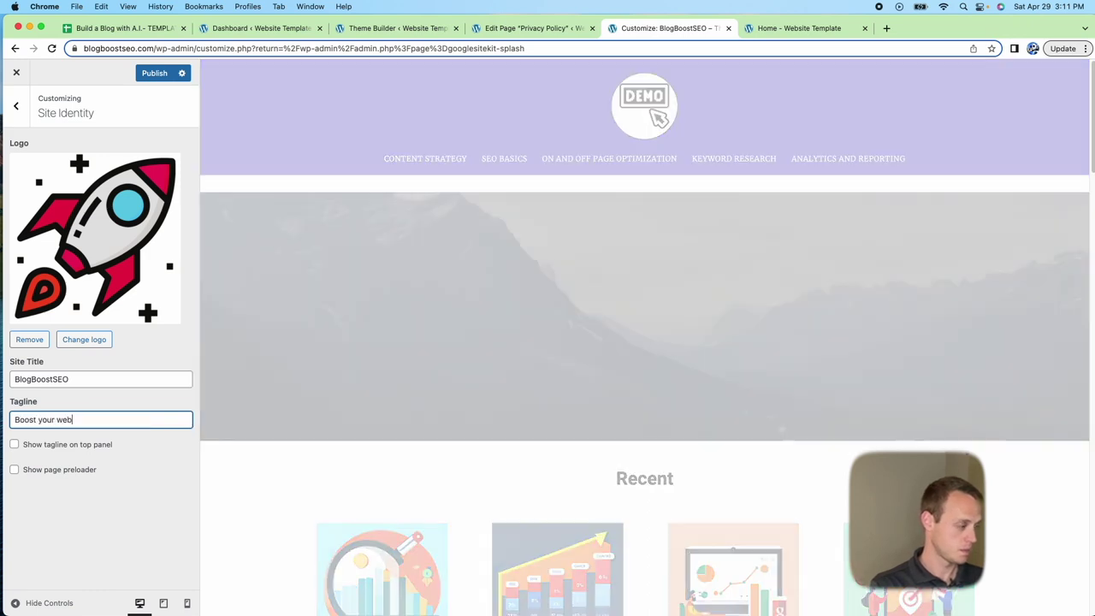
pyautogui.write('site speed!')
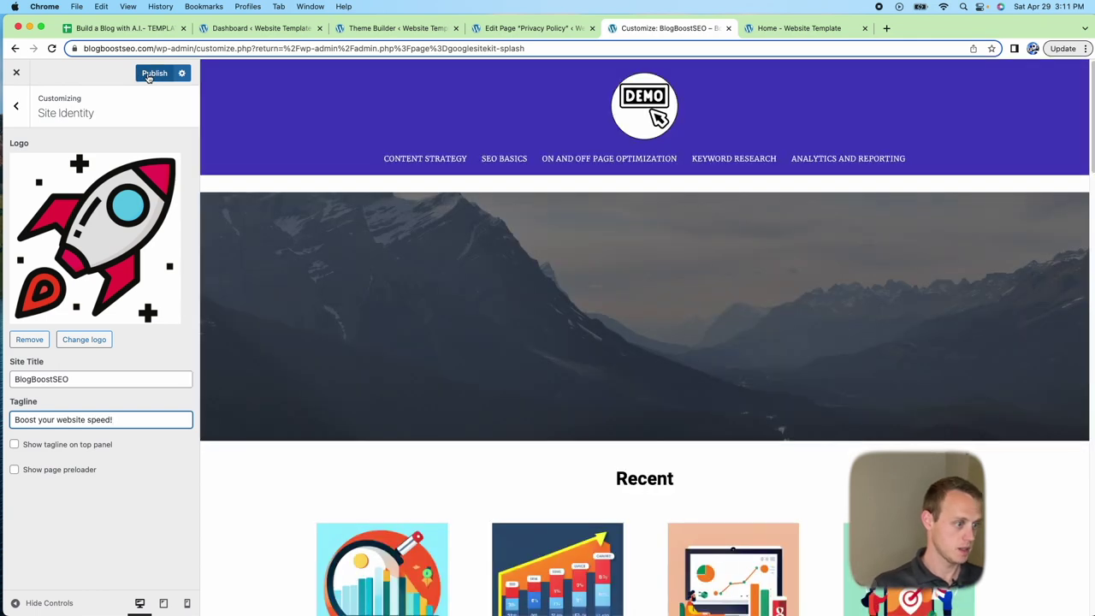
pyautogui.click(148, 76)
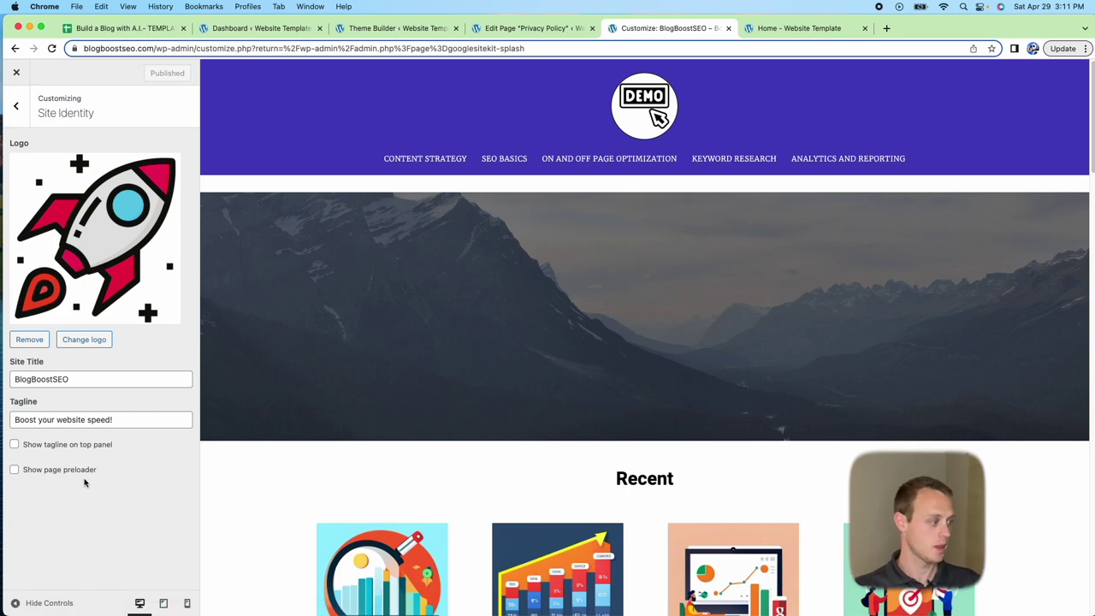
pyautogui.click(15, 104)
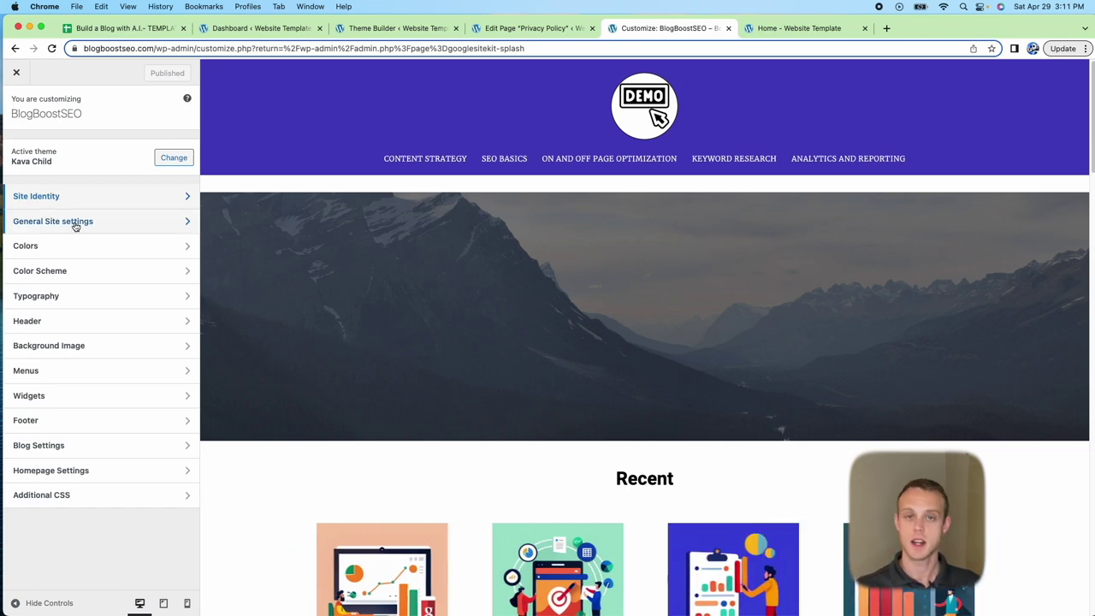
# Reload the live home page to check the changes and open the Analytics and Reporting category.
pyautogui.click(785, 28)
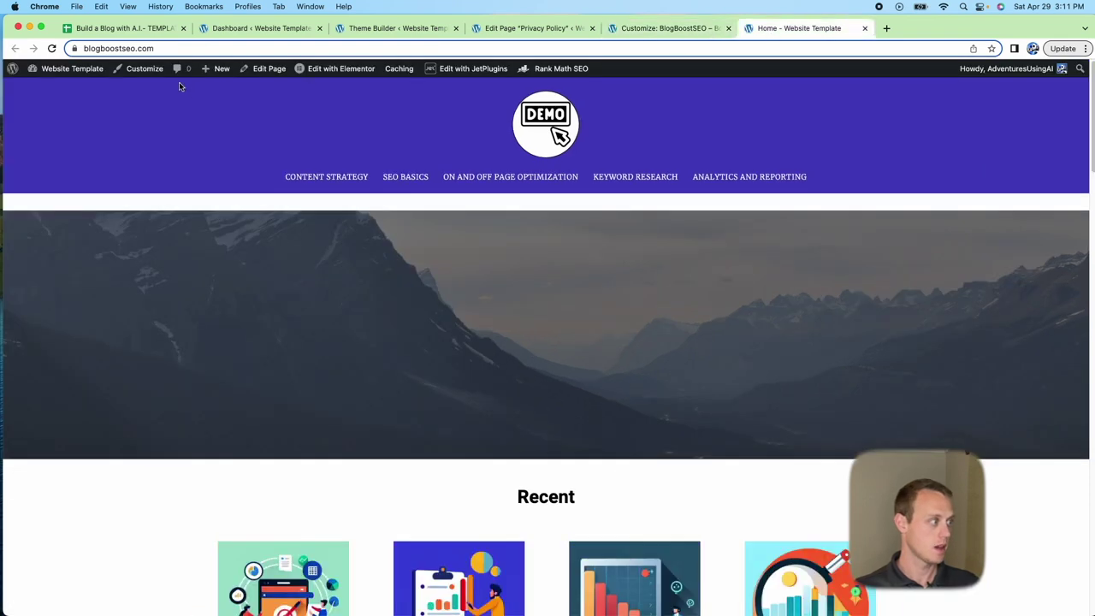
pyautogui.click(52, 47)
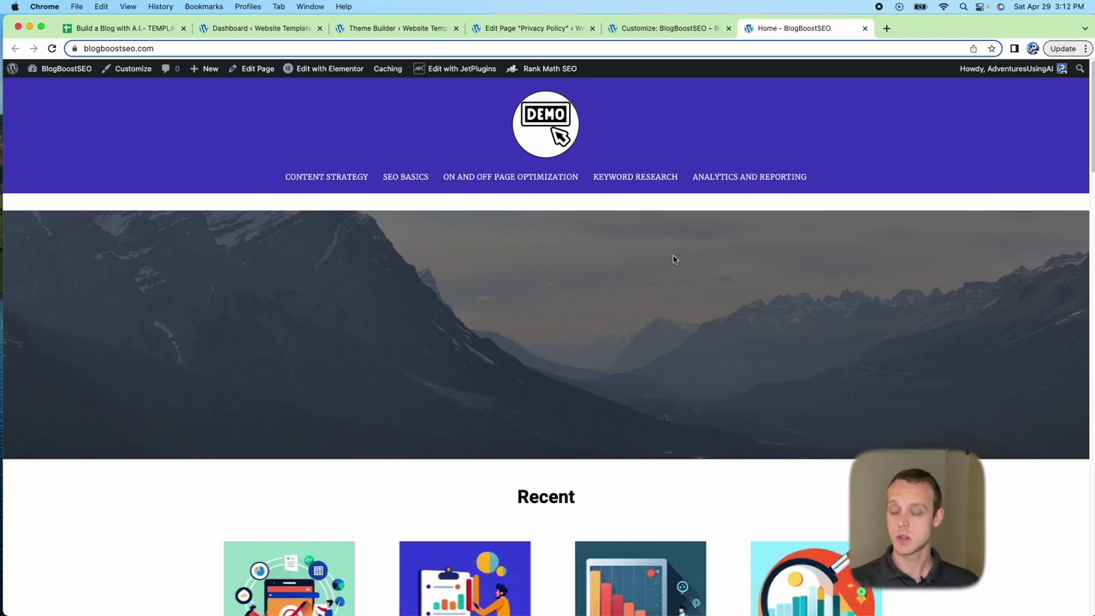
pyautogui.click(727, 178)
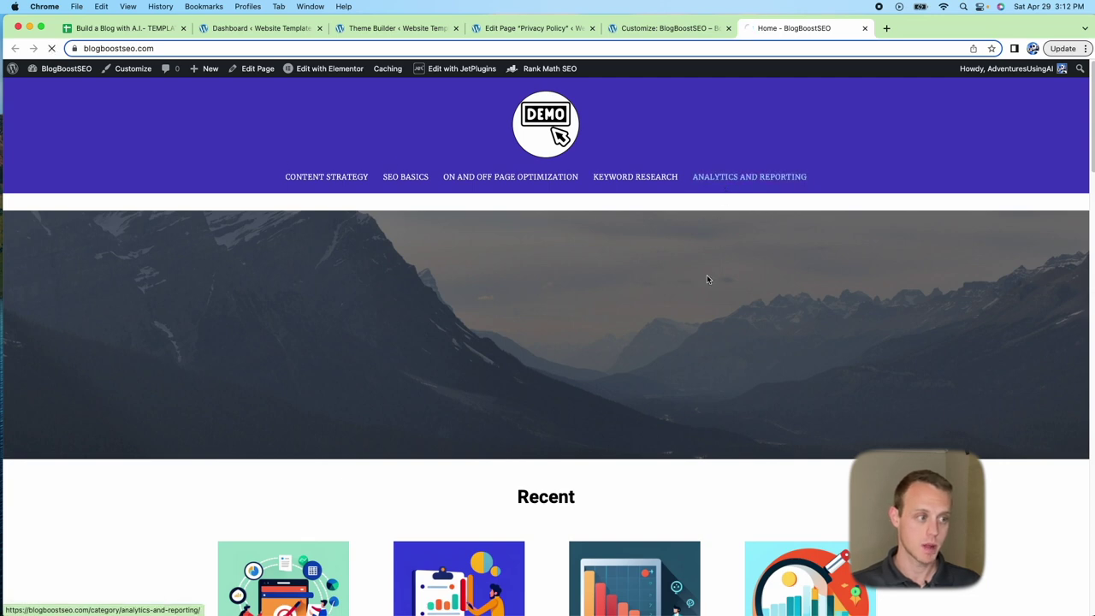